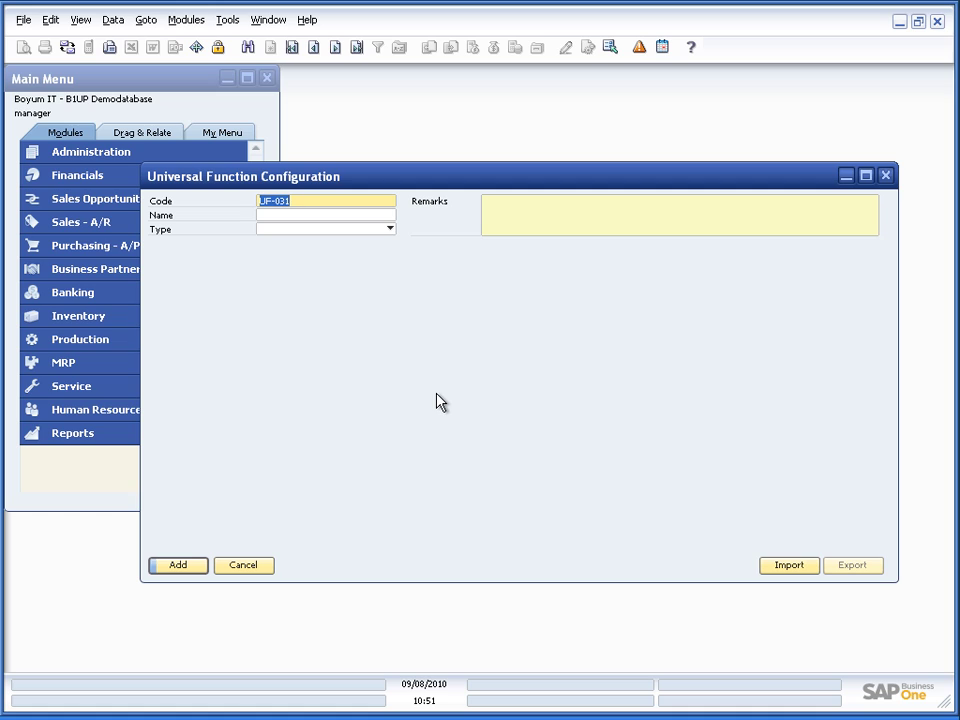
Set universal function UF-031's Type to Message
click(325, 231)
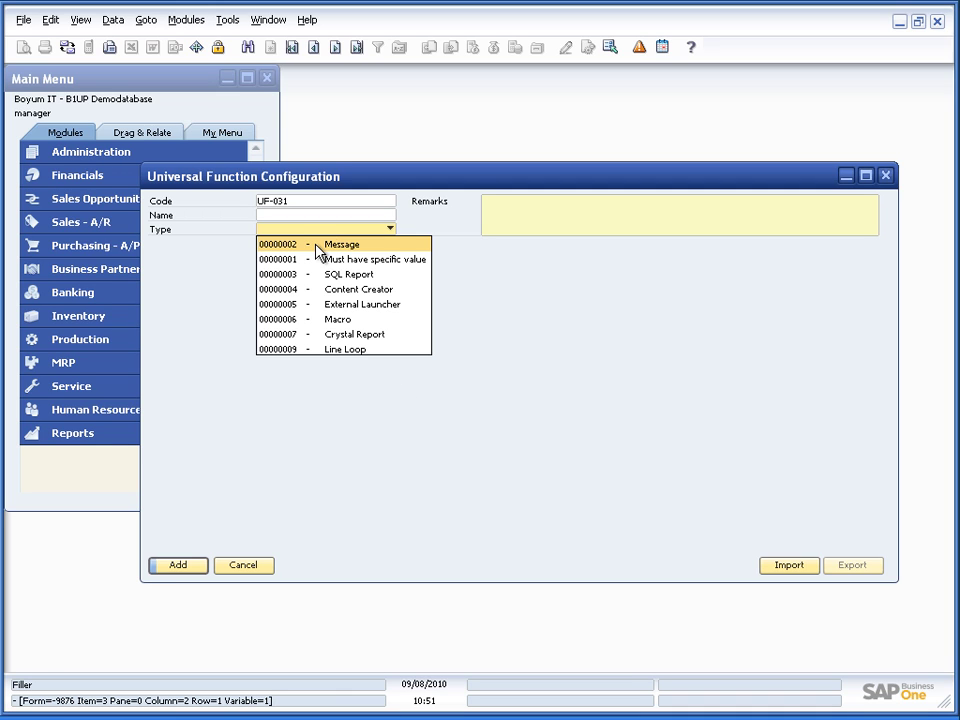
click(317, 246)
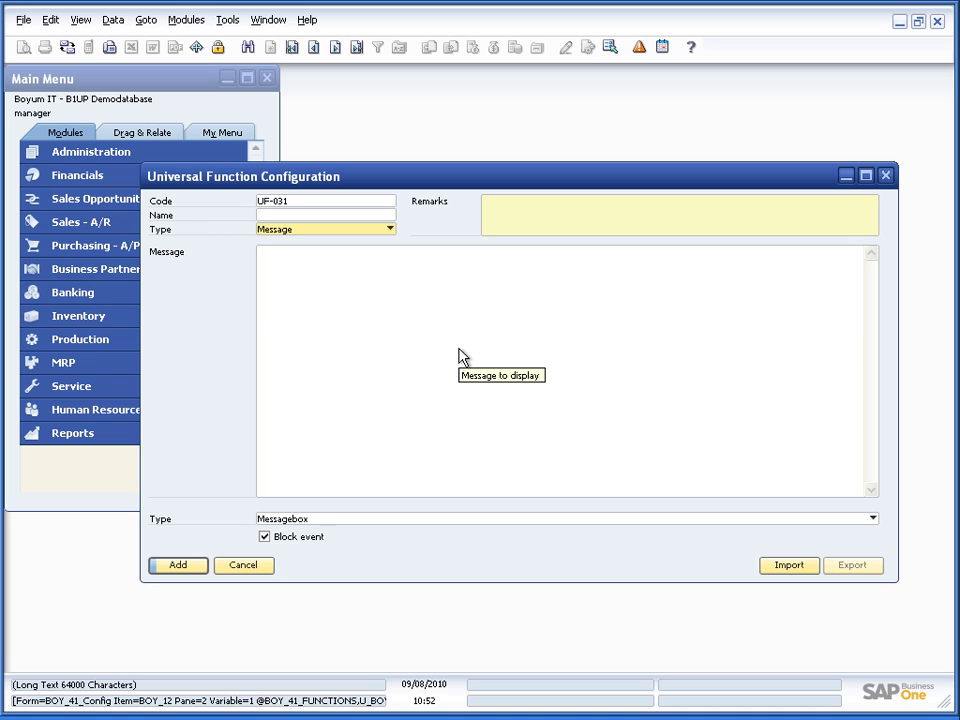
Name UF-031 'Hello SAP' with message 'Hello SAP Business One', add it, and return to the record
click(276, 215)
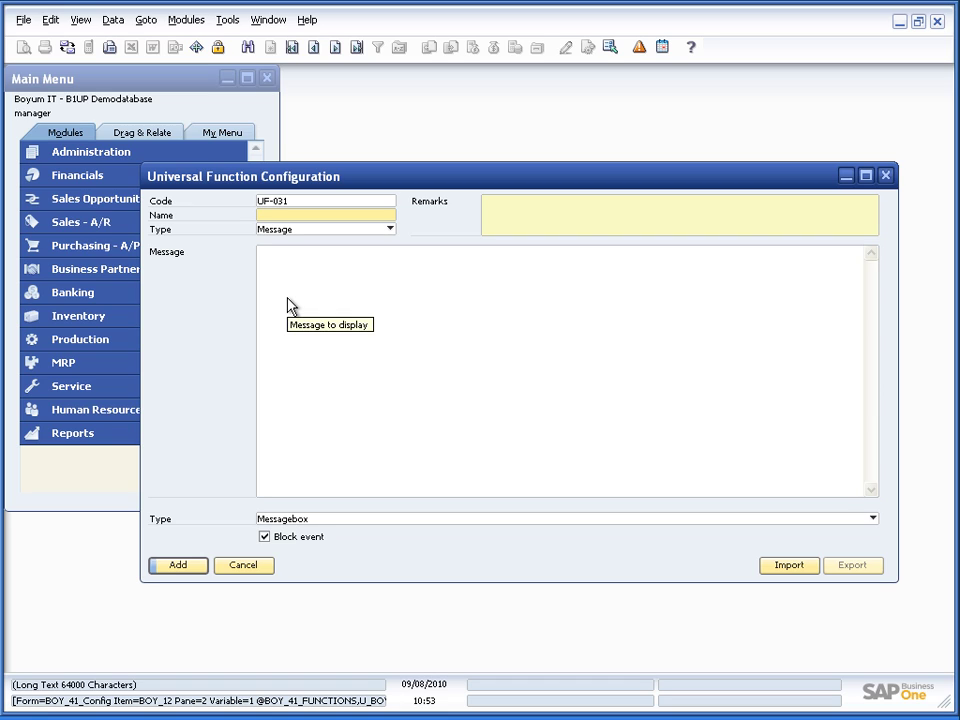
text(He)
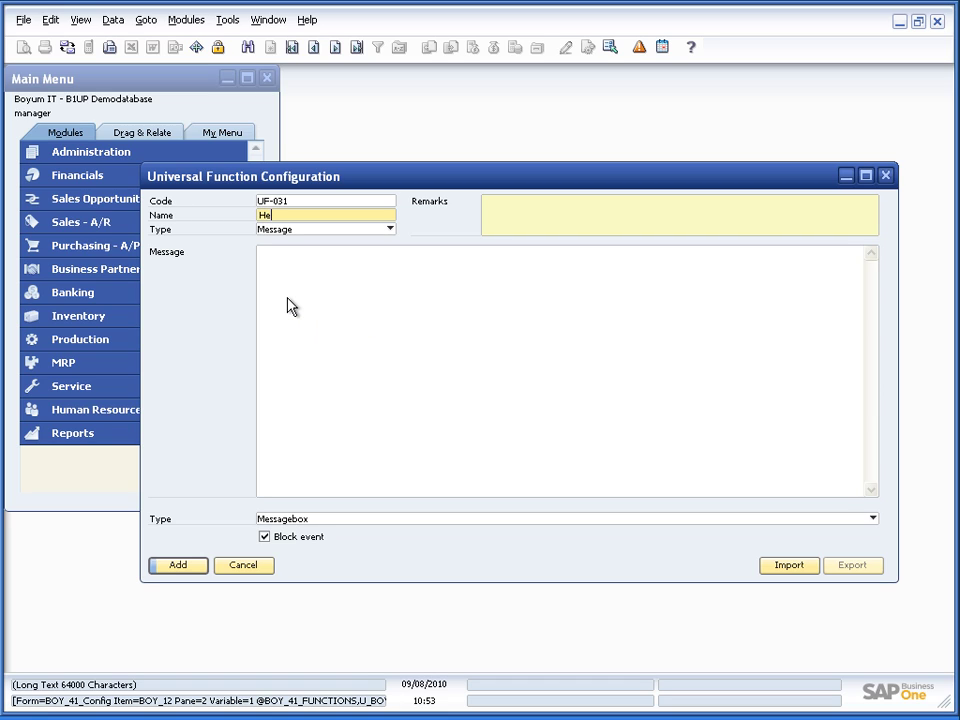
text(llo SAP)
click(295, 296)
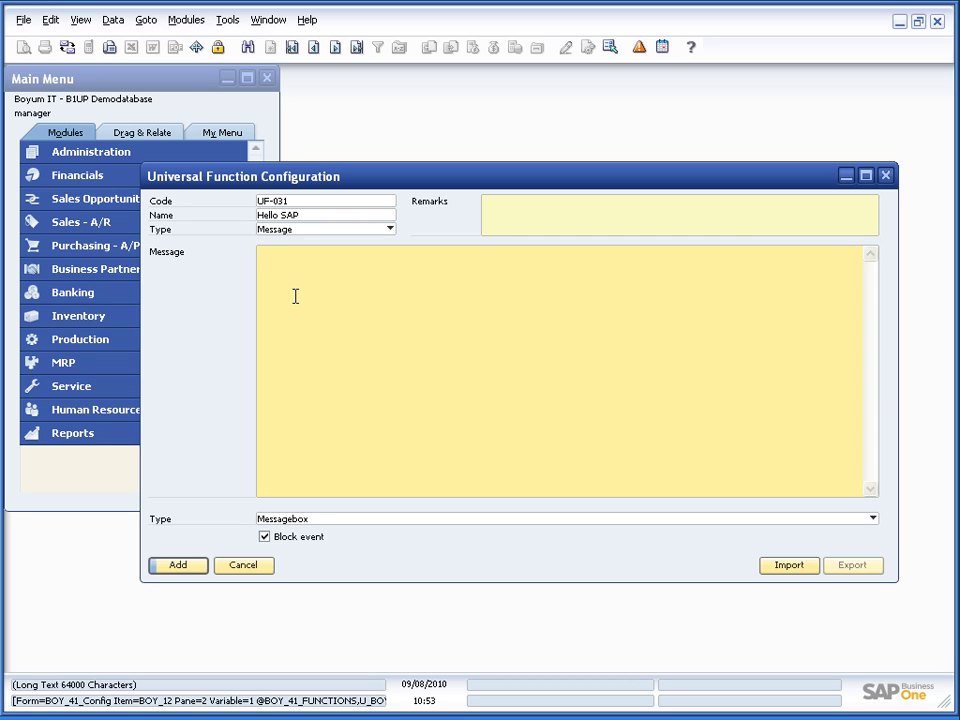
text(Hello SAP business One)
key(ctrl+Left)
key(ctrl+Left)
text(B)
key(Delete)
click(180, 566)
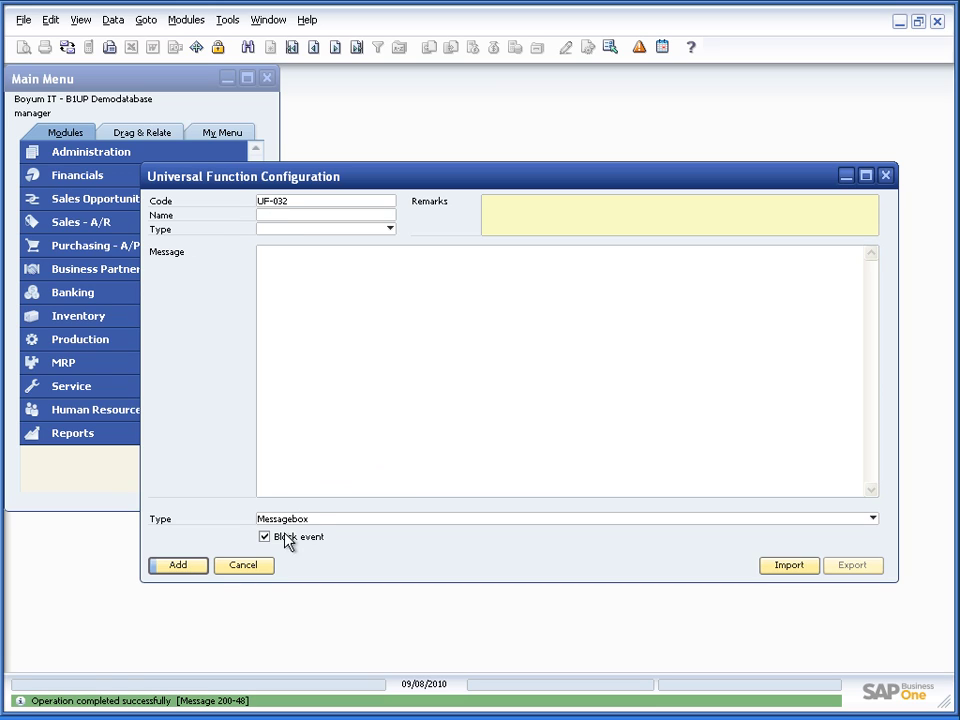
key(Page_Up)
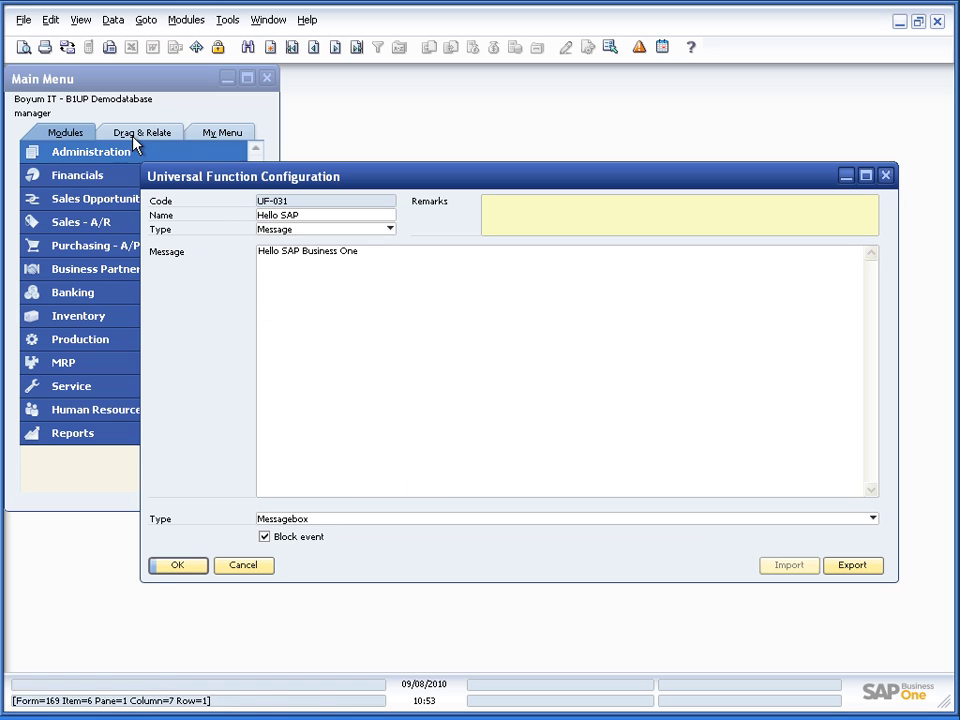
Open Business Partner Master Data from the Business Partners module
click(118, 101)
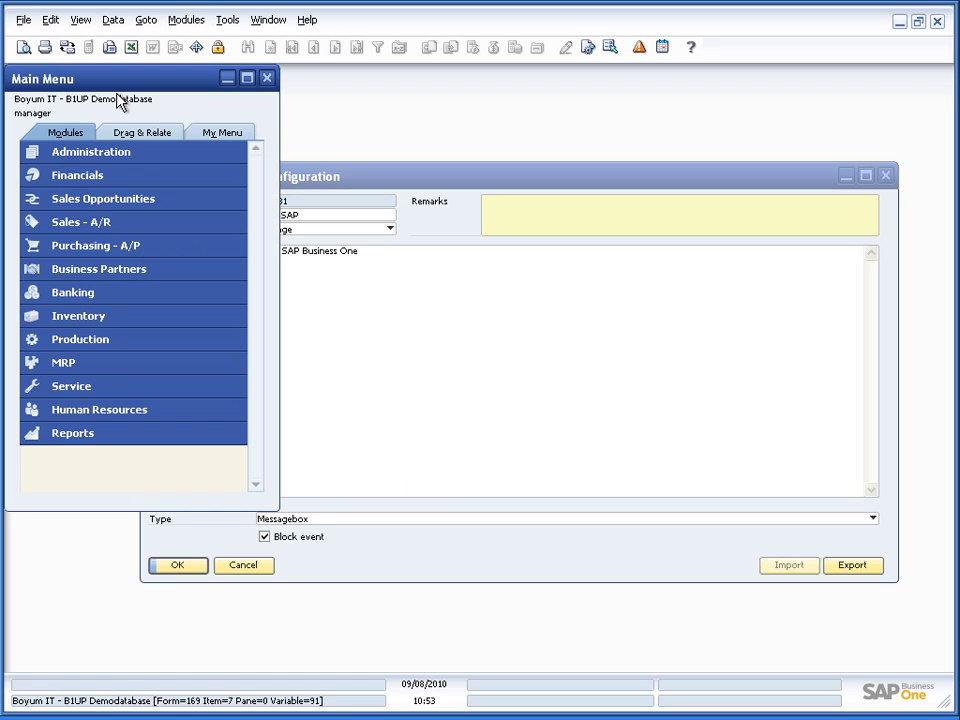
click(117, 272)
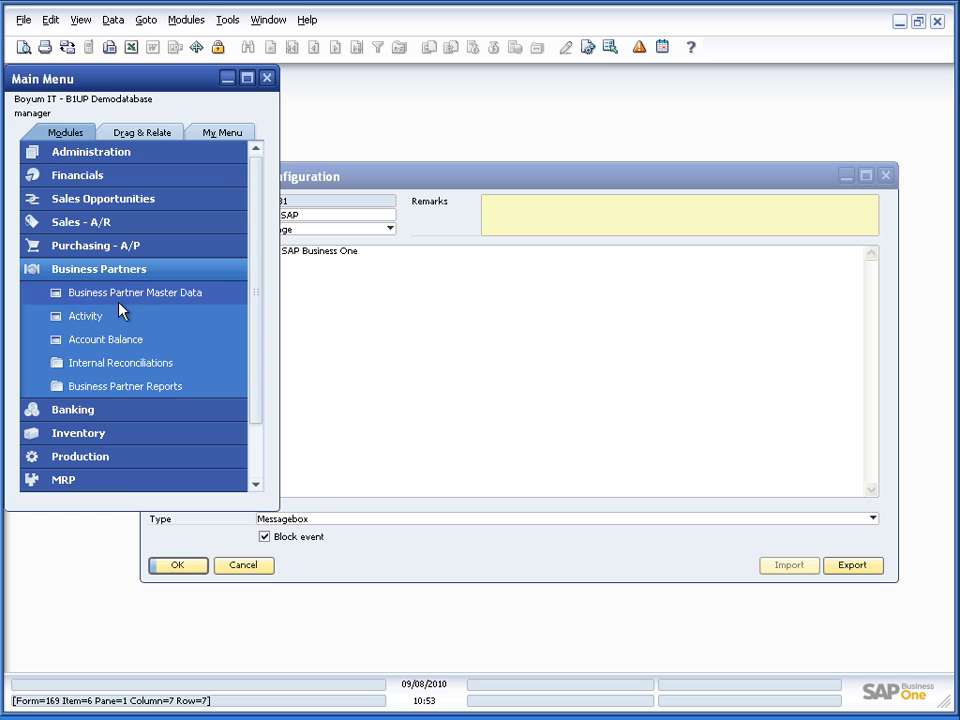
click(135, 292)
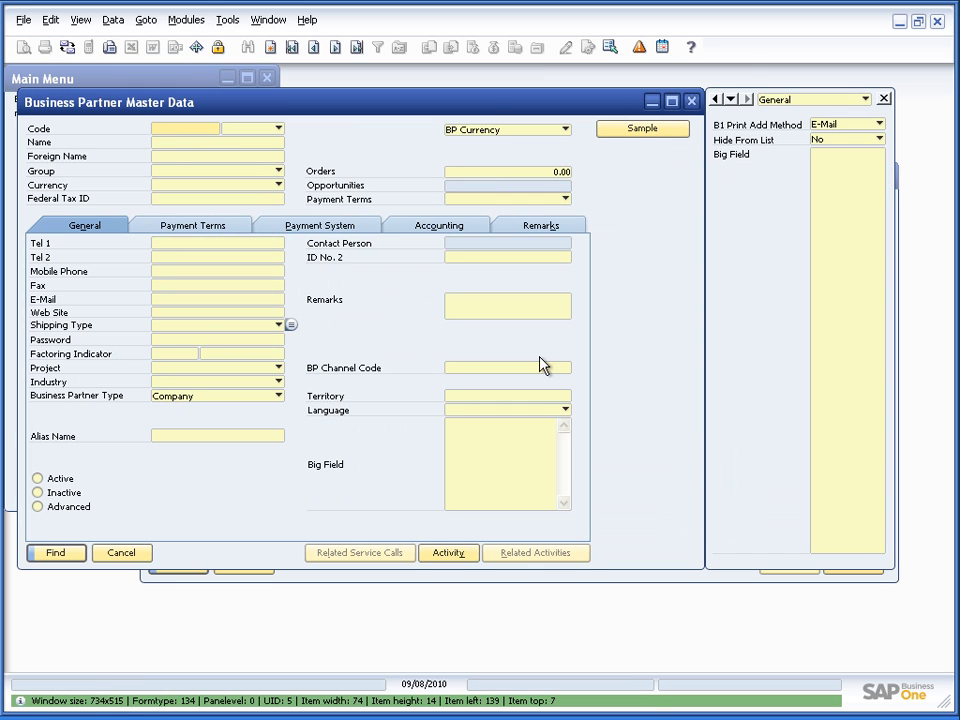
Replace the Sample button's function UF-007 with UF-031 and update the button configuration
right_click(634, 220)
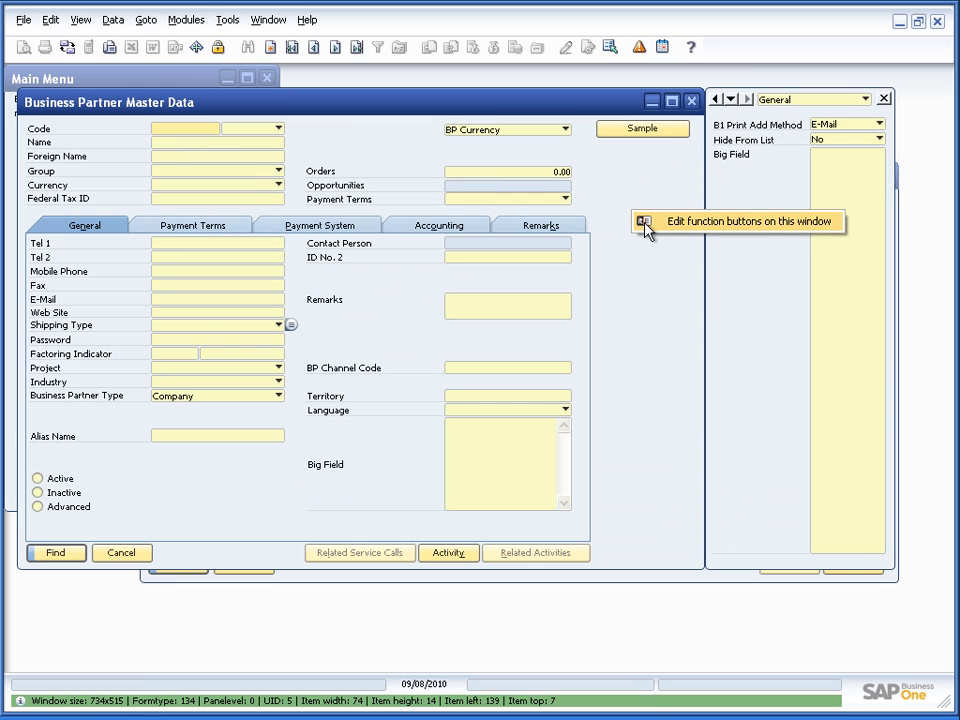
click(645, 218)
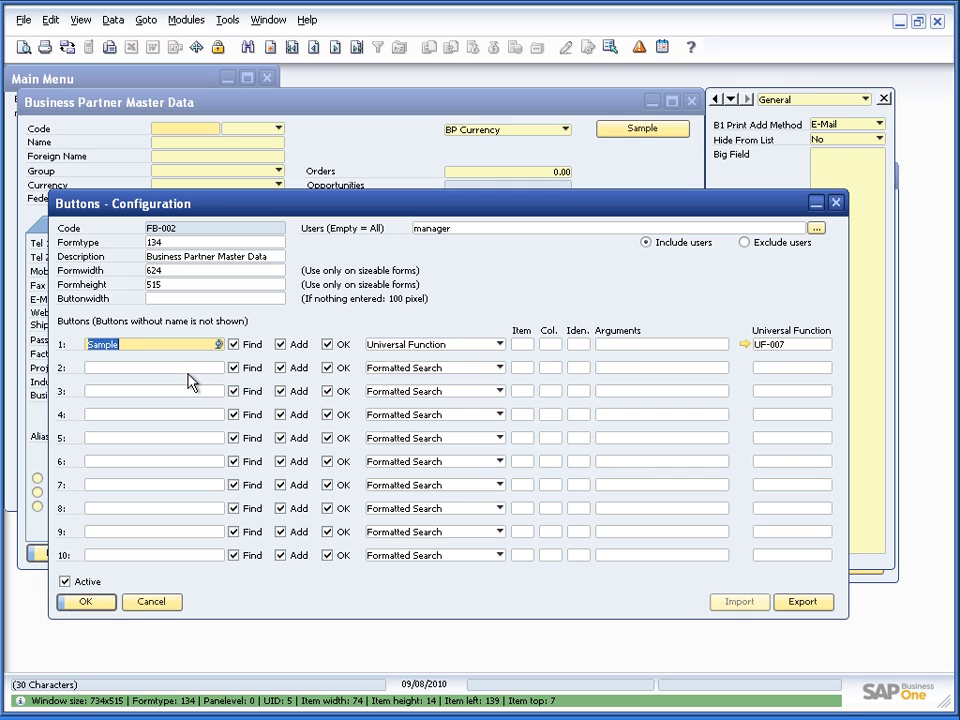
click(790, 346)
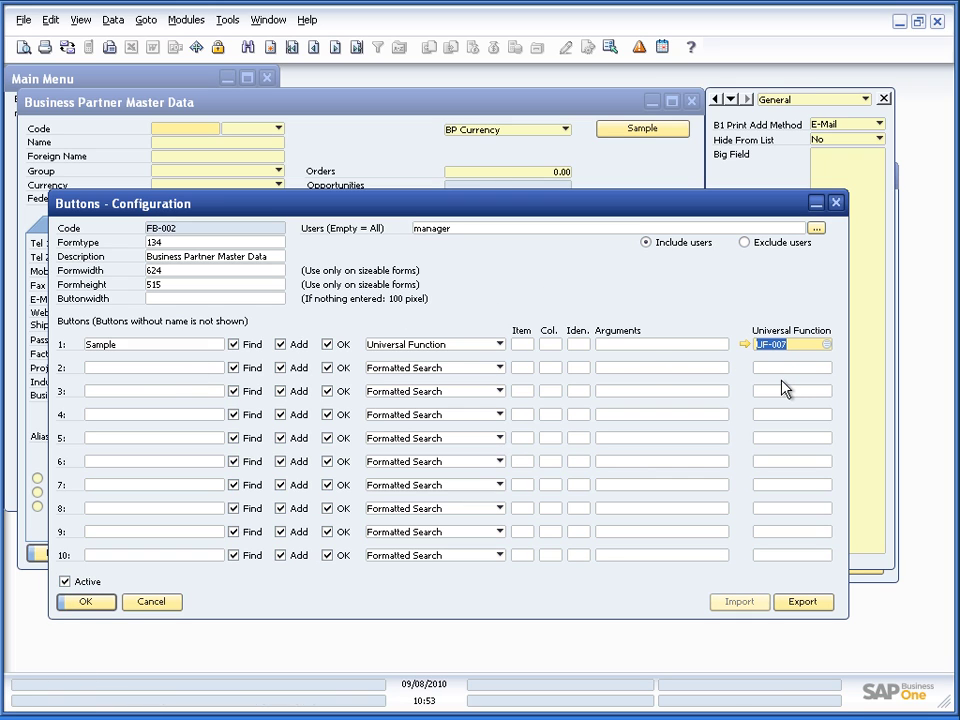
key(Delete)
key(Tab)
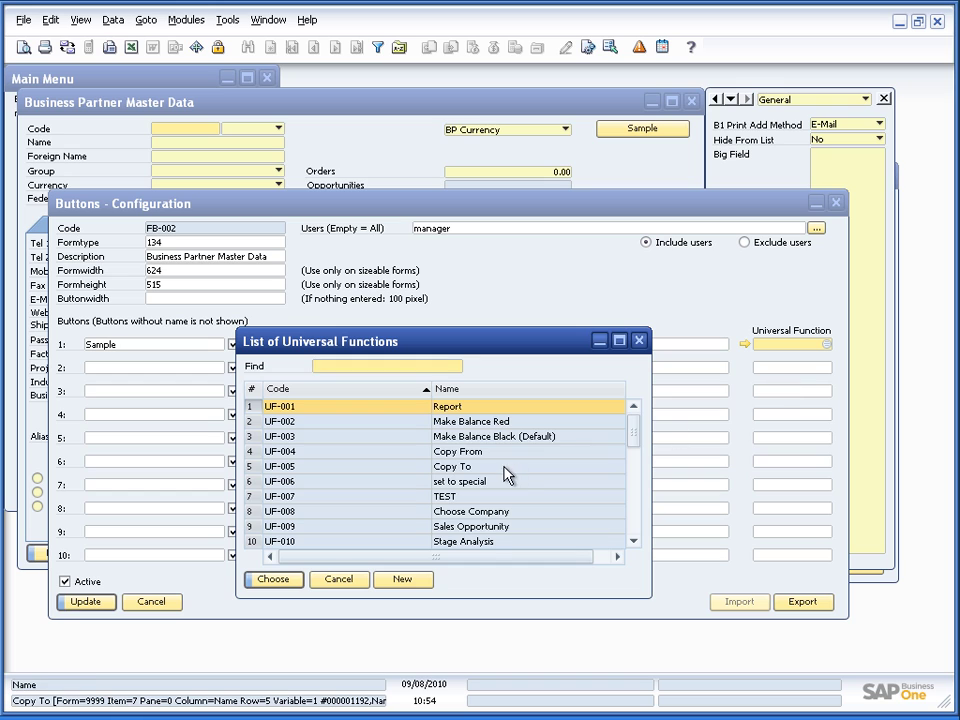
scroll(500, 468, down, 5)
scroll(502, 468, down, 3)
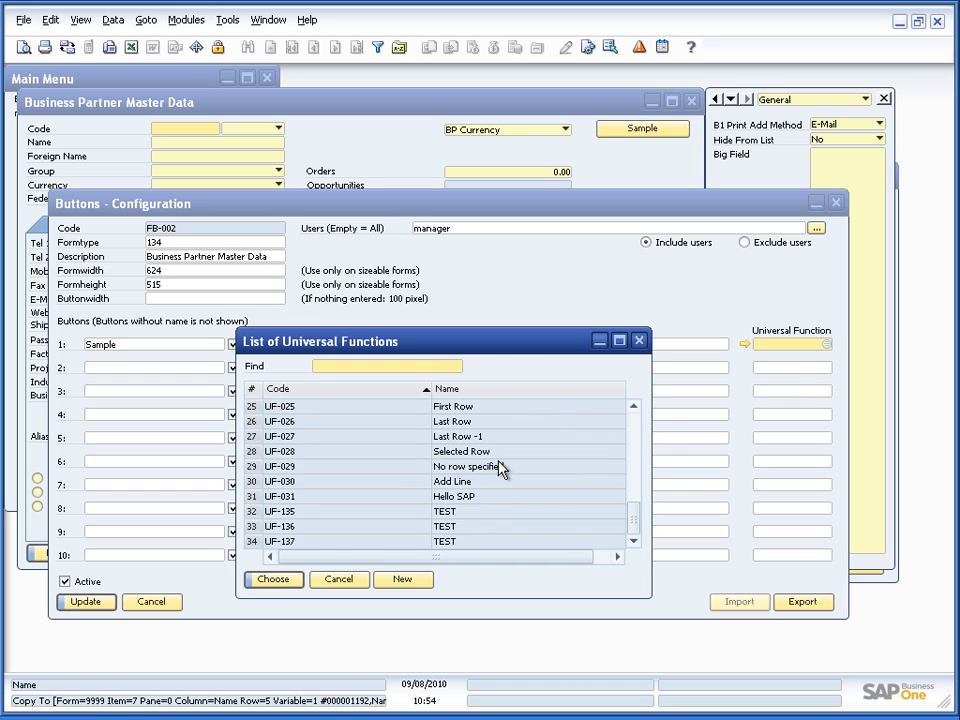
double_click(498, 496)
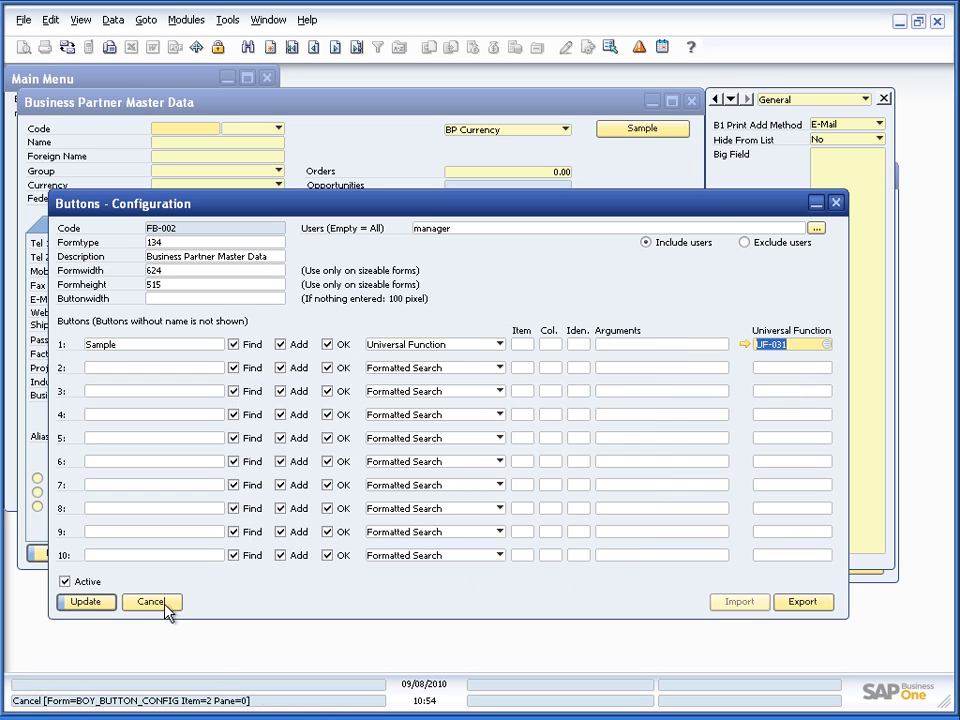
click(95, 610)
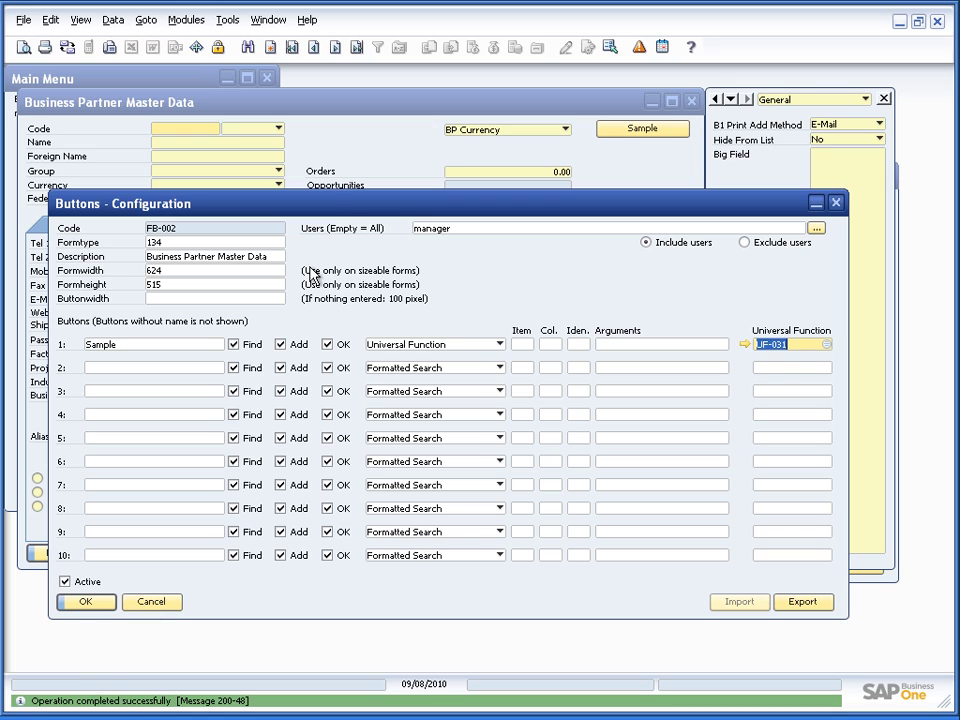
click(325, 180)
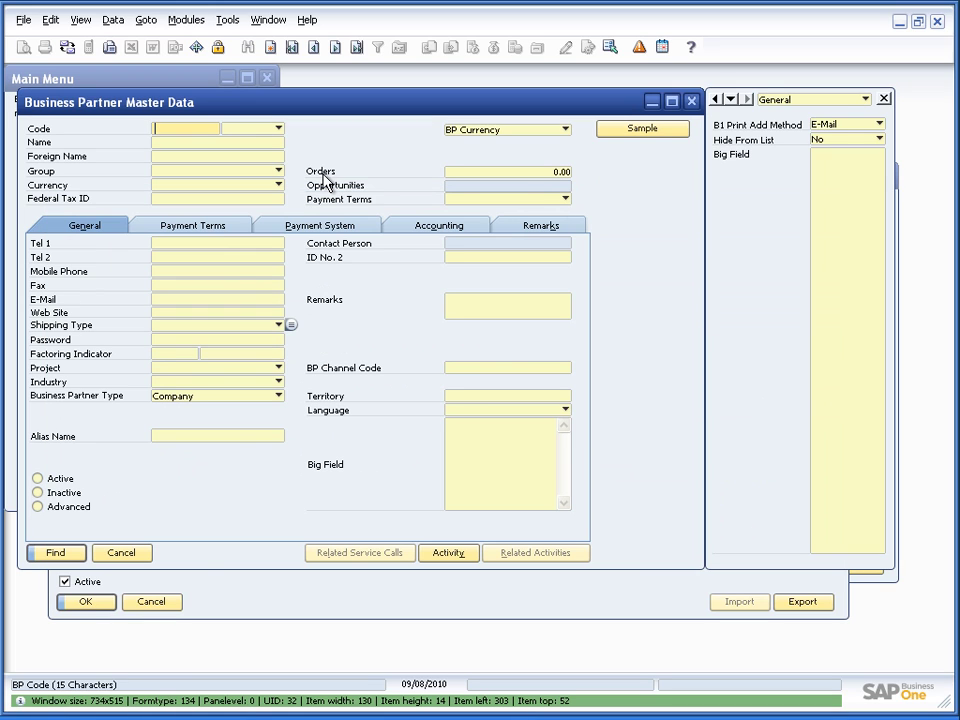
Test Sample, dismiss the 'Hello SAP Business One' message, and return to UF-031's settings
click(621, 133)
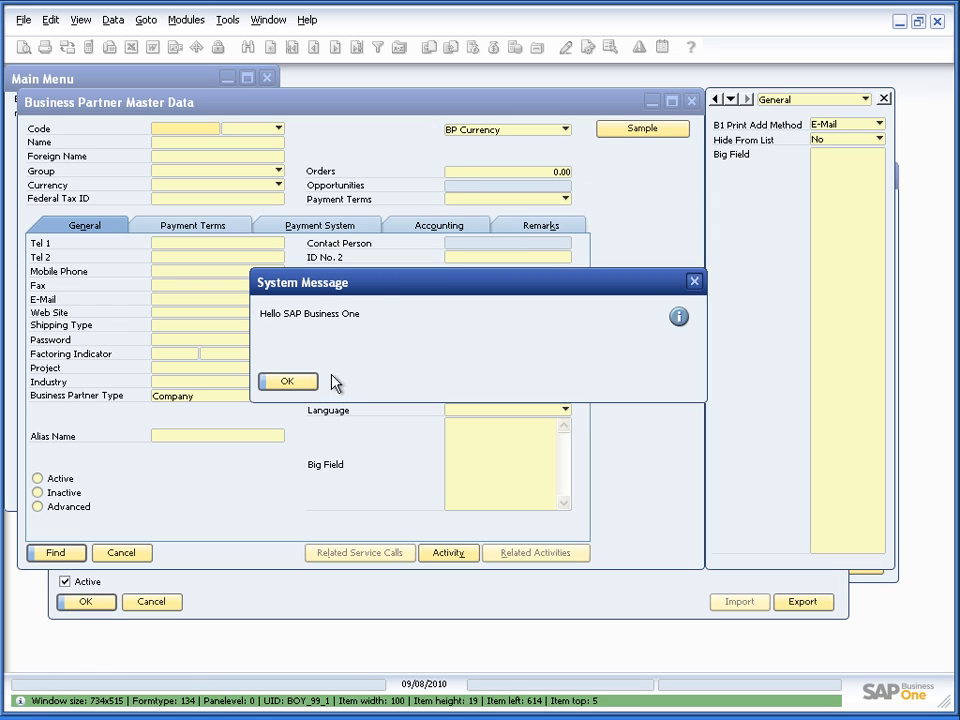
click(300, 382)
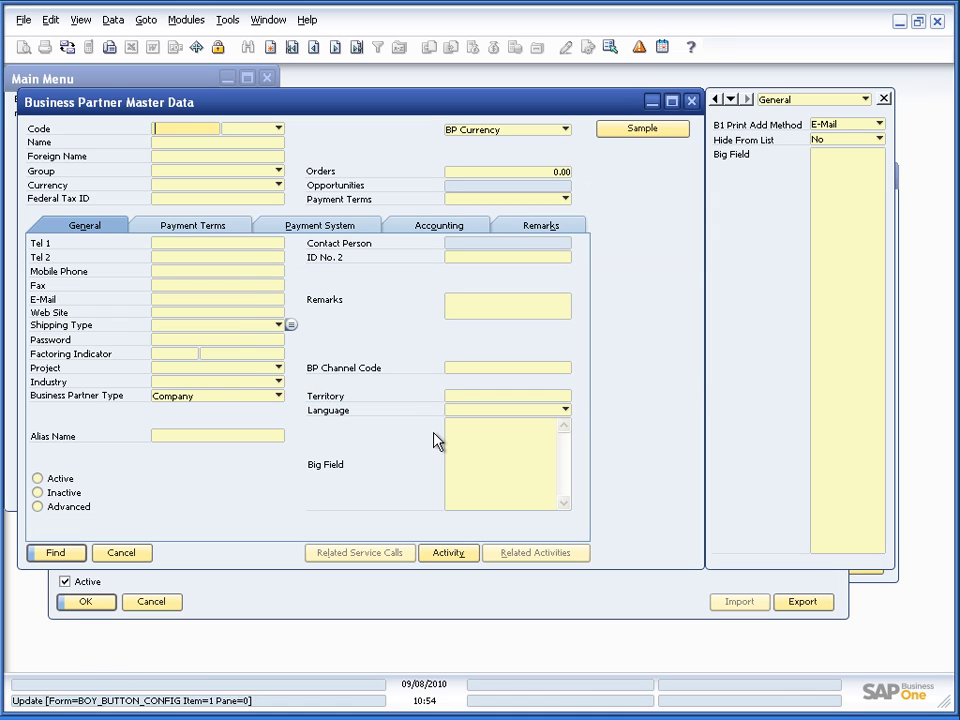
click(455, 606)
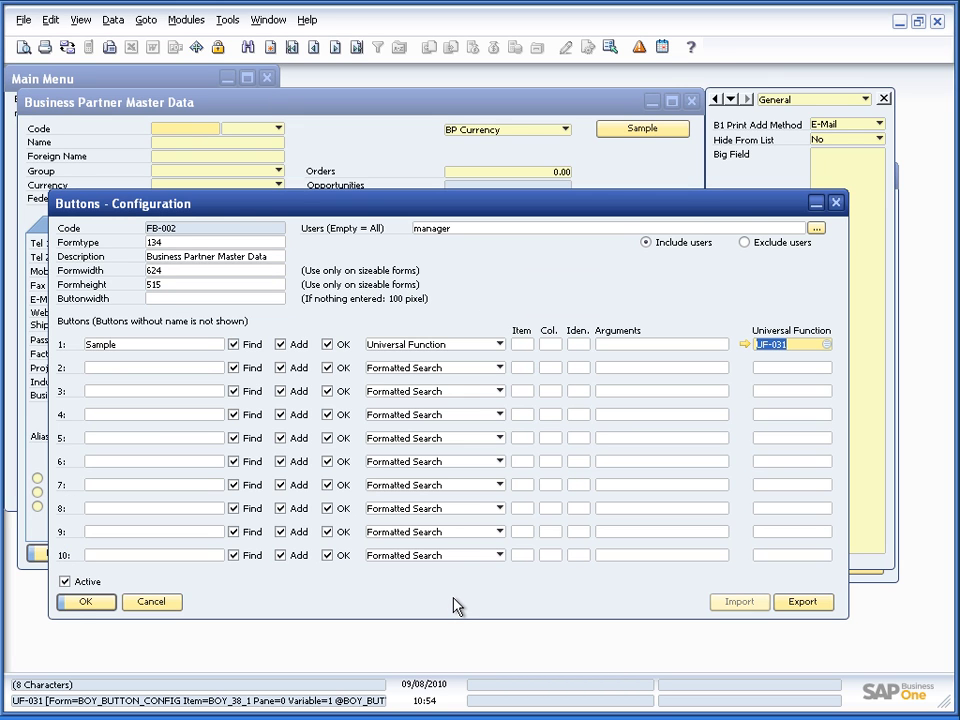
click(816, 203)
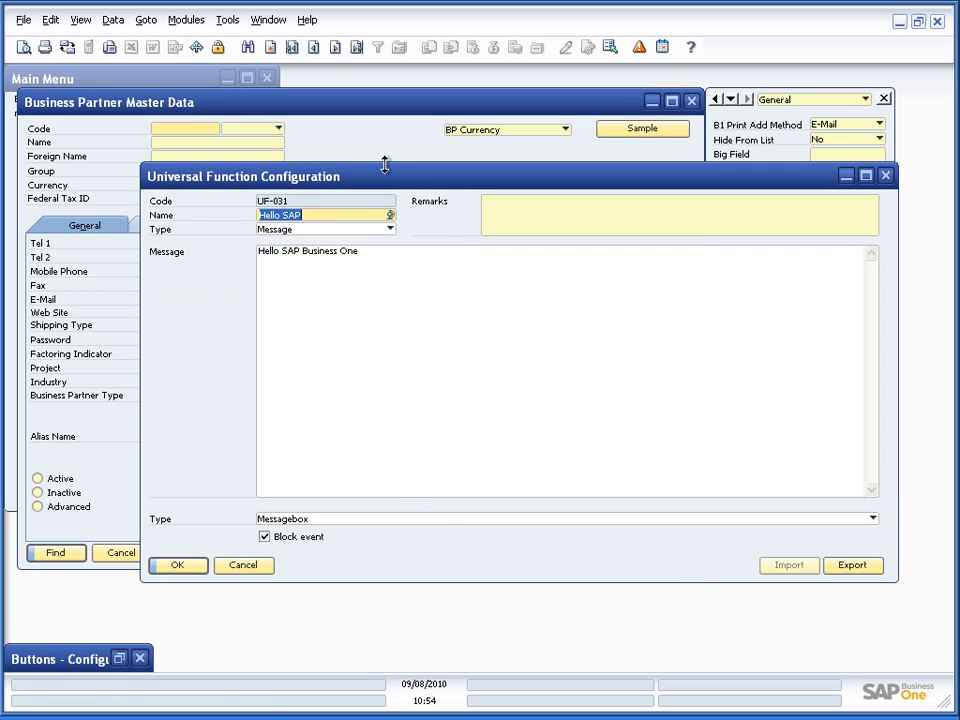
Reposition the function window and test Sample with the current message box display
drag(386, 180, 409, 242)
click(368, 363)
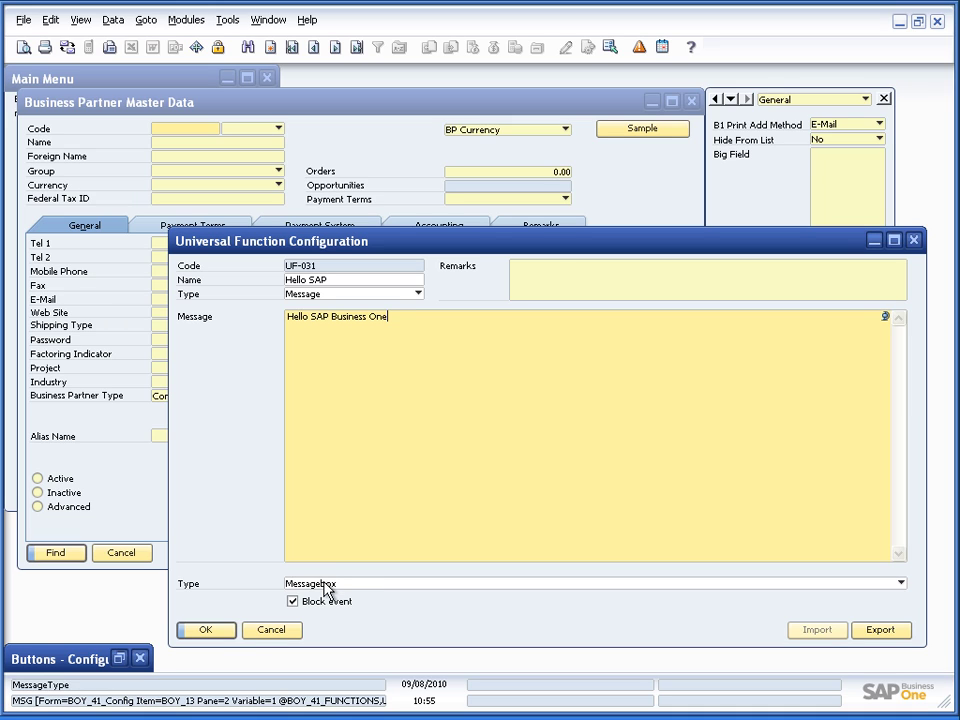
click(615, 136)
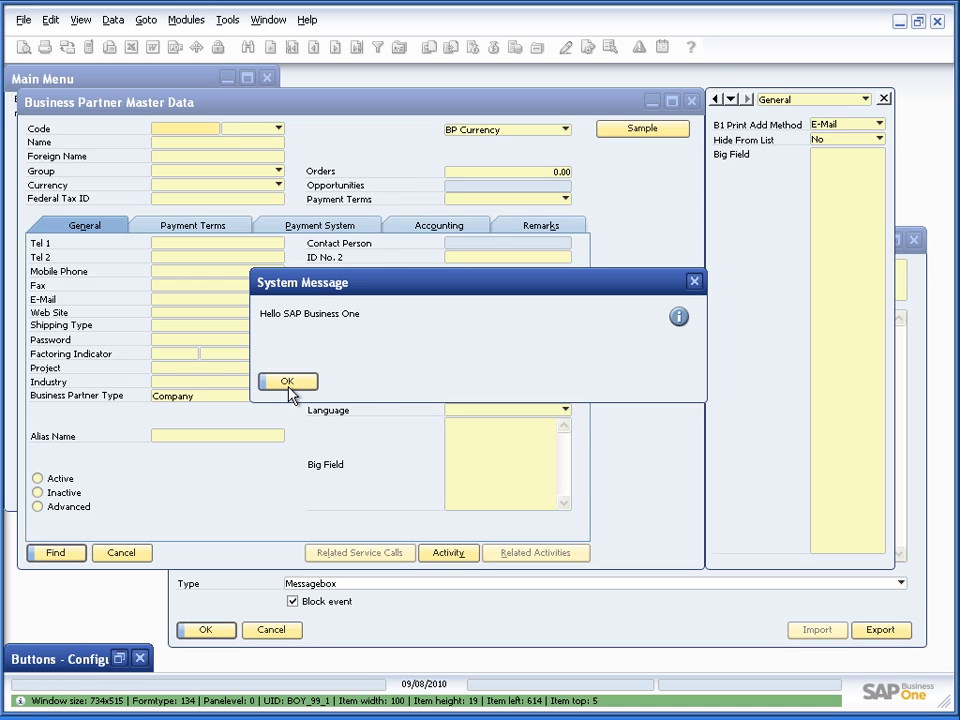
click(287, 382)
Switch the message display to Statusbar Success, update, and run Sample to check it
click(422, 632)
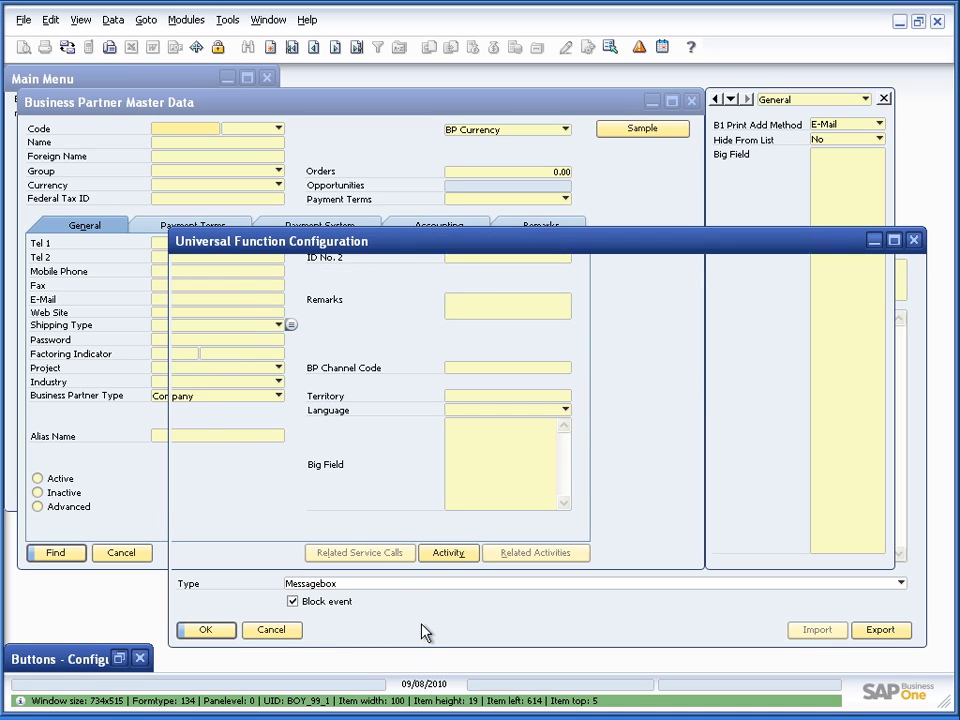
click(385, 584)
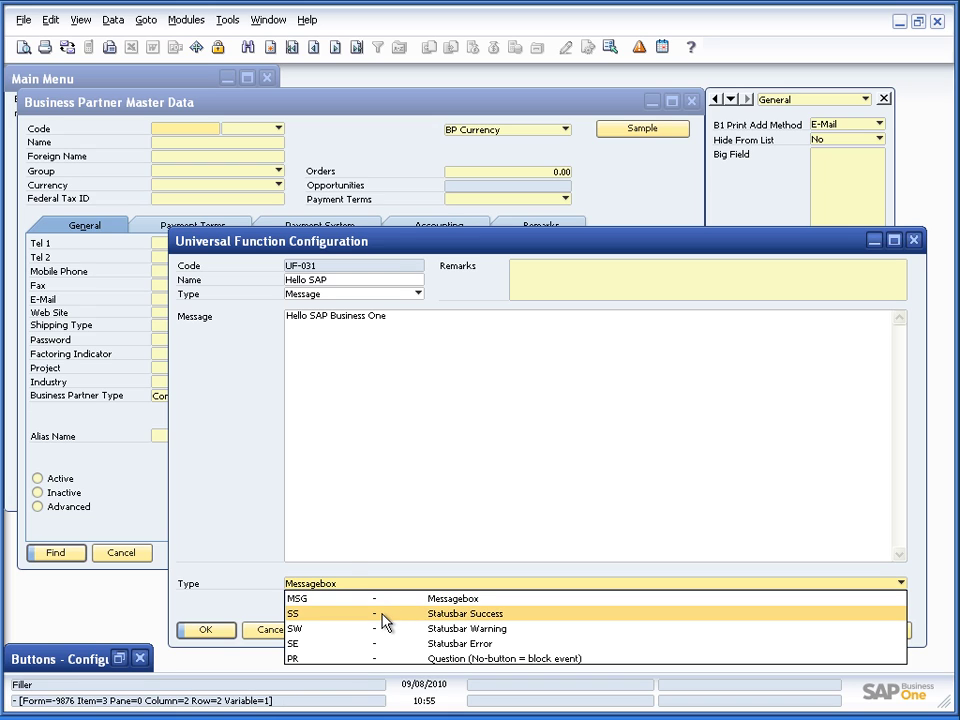
click(383, 614)
click(199, 630)
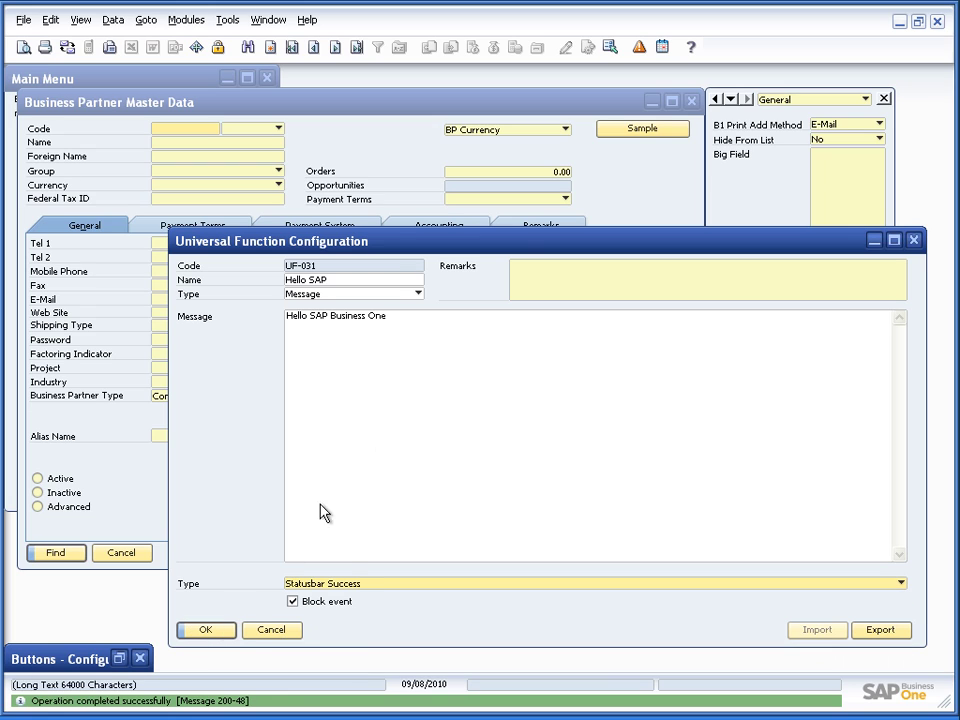
click(651, 193)
click(643, 131)
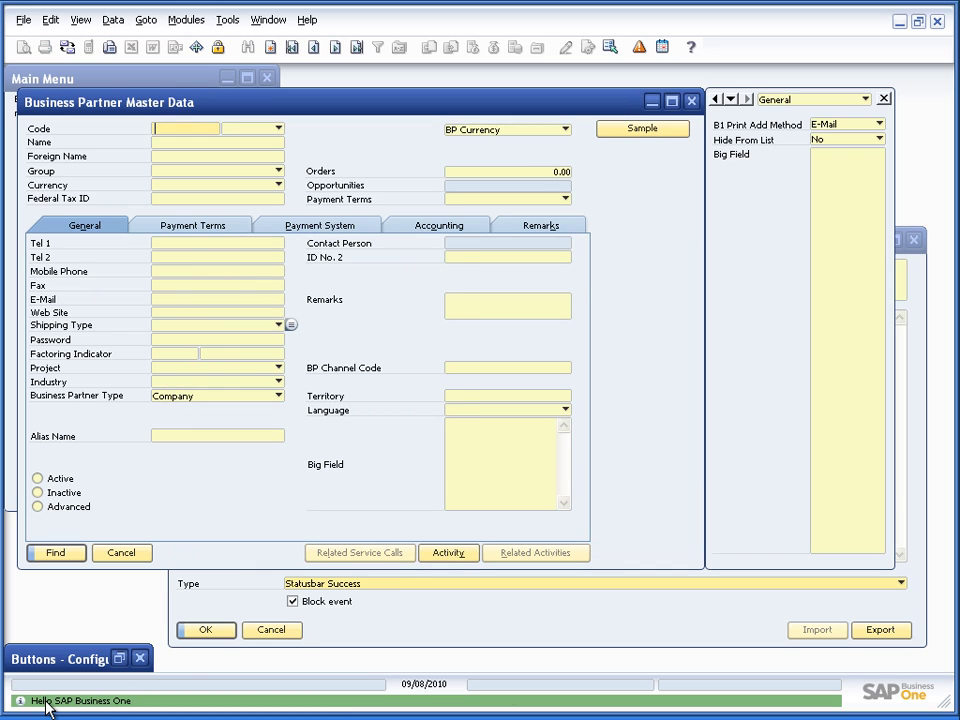
Switch the message display to Statusbar Warning, save, and run Sample to check it
click(300, 632)
click(358, 584)
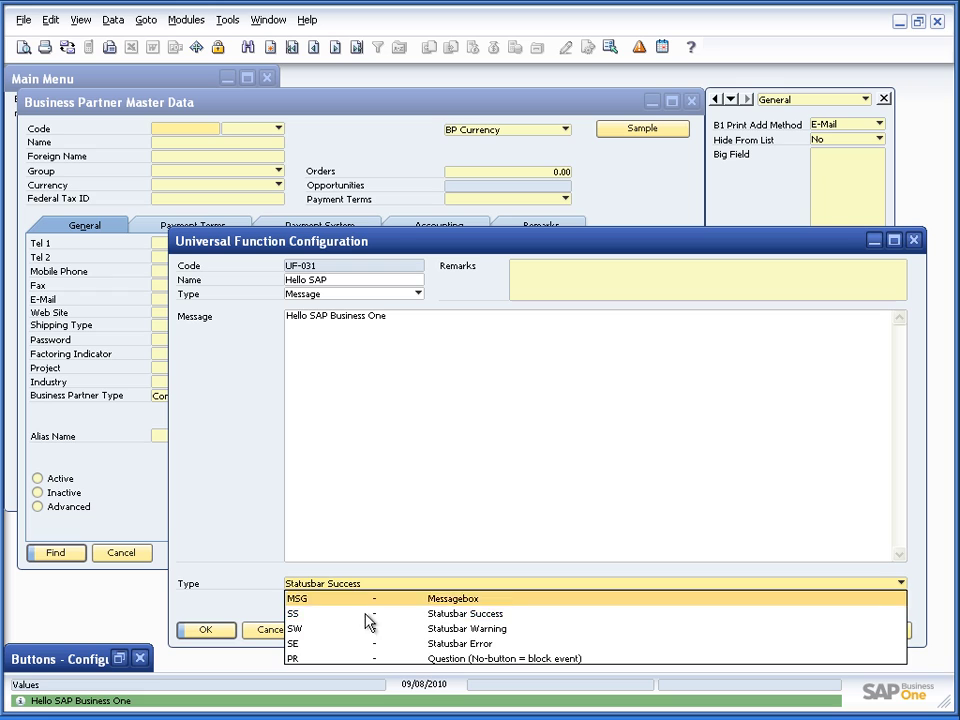
click(370, 628)
key(Return)
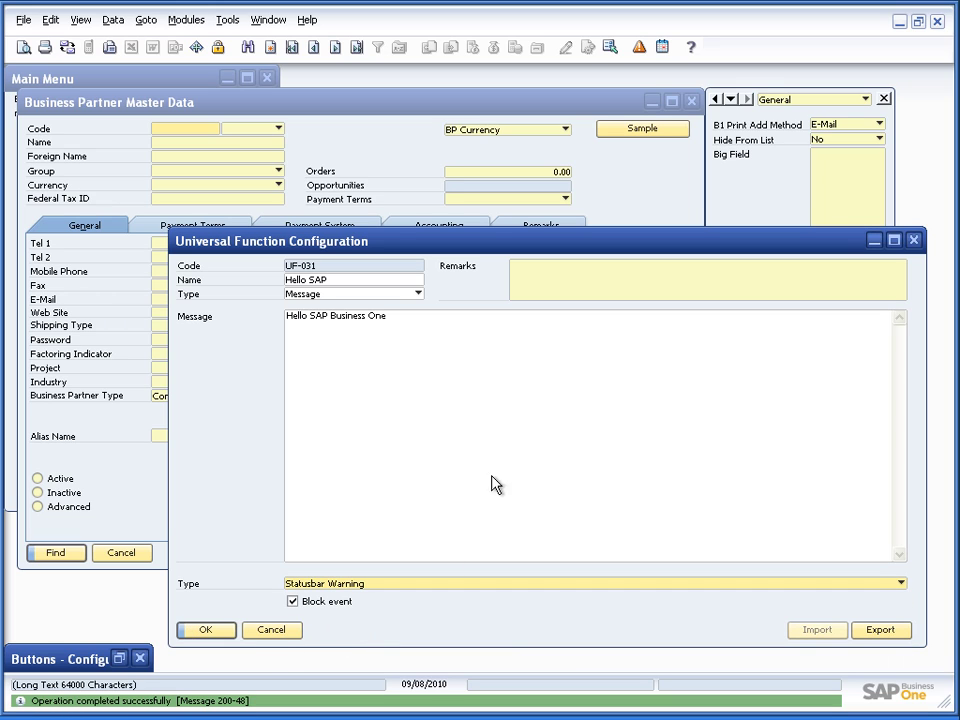
click(613, 224)
click(636, 130)
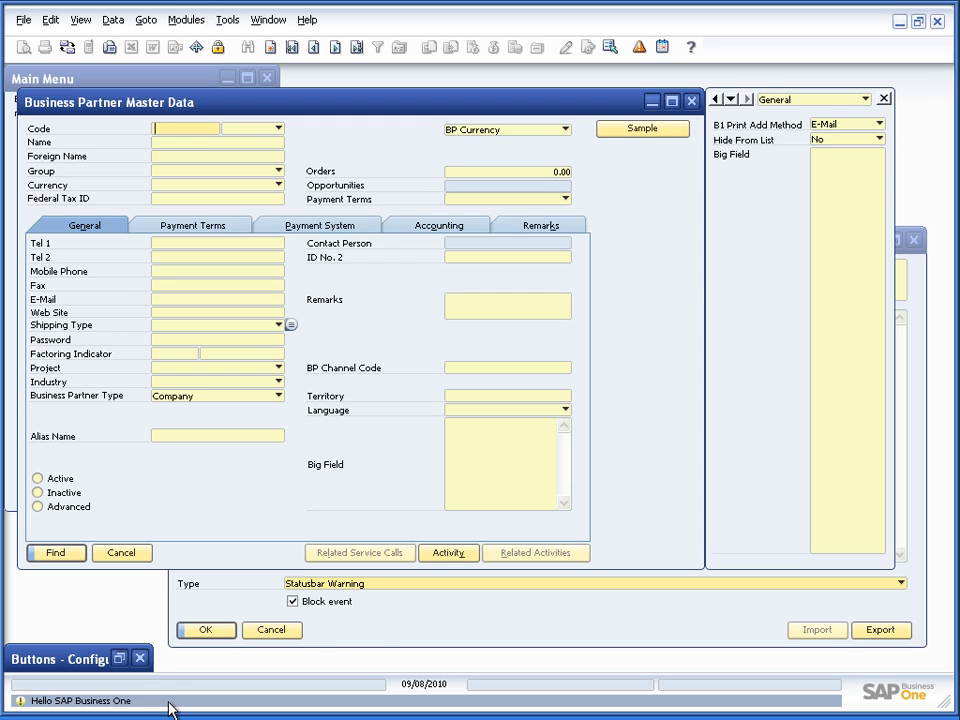
Switch the message display to Statusbar Error, save, and run Sample to check it
click(390, 598)
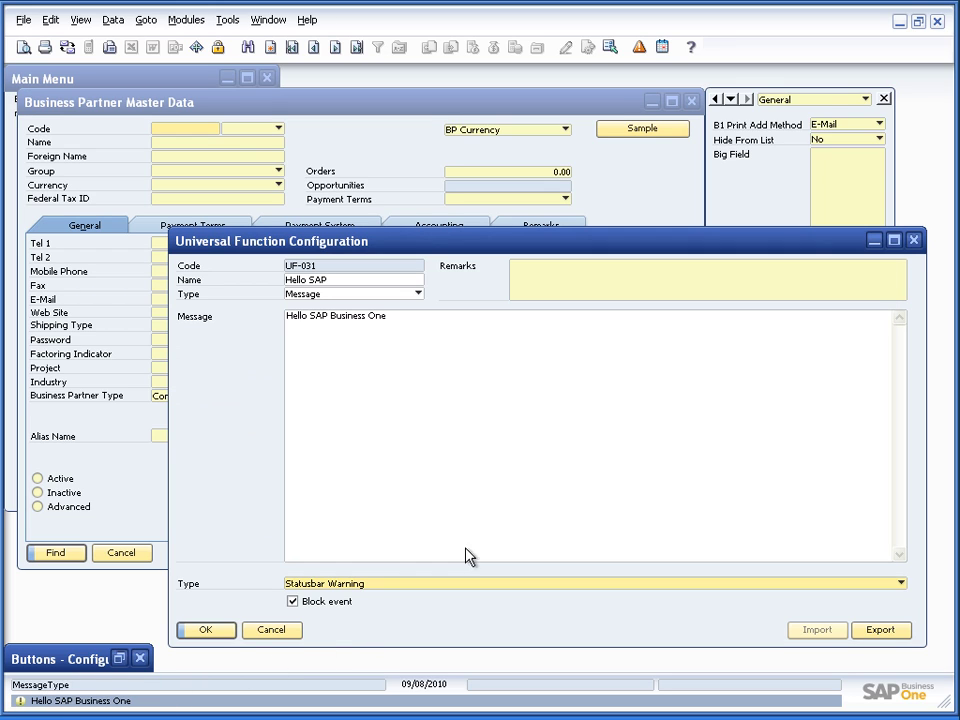
click(383, 583)
click(392, 642)
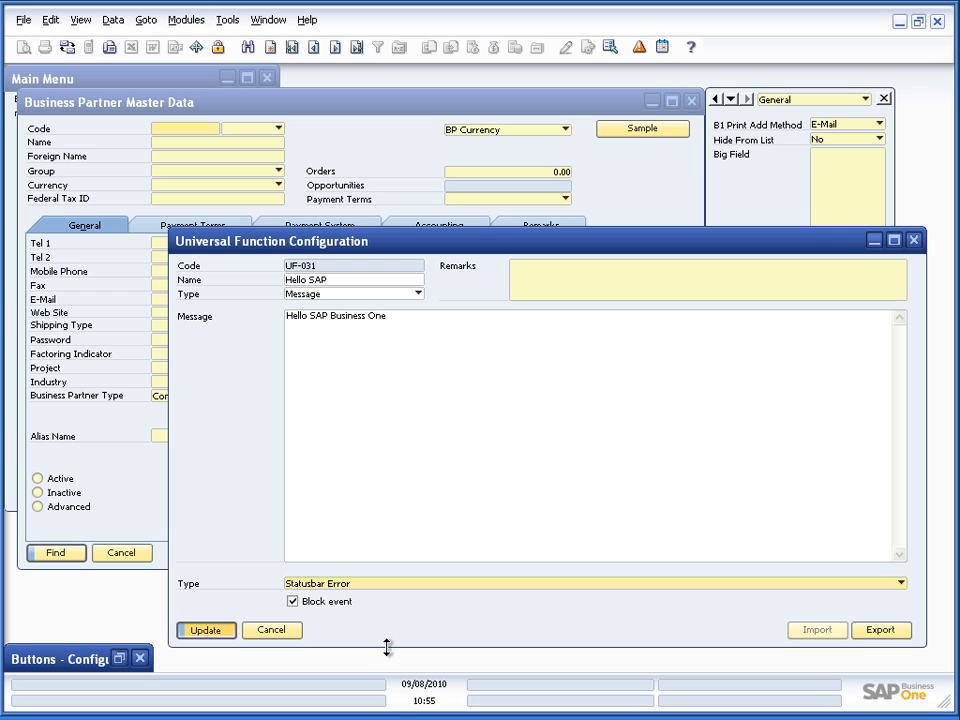
click(205, 630)
click(610, 190)
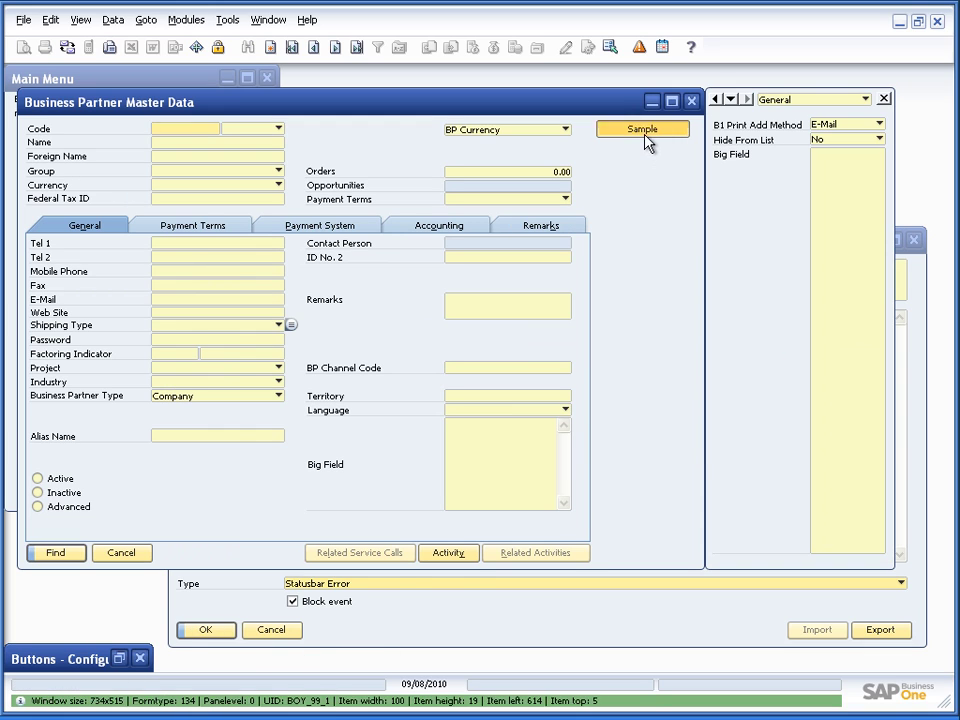
click(645, 132)
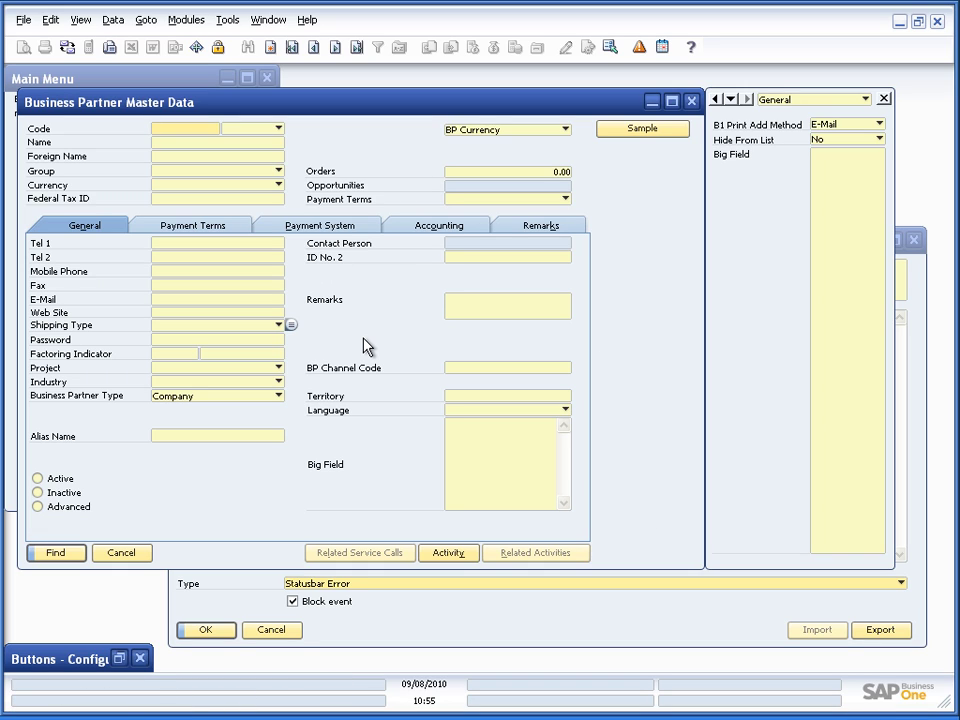
Set the message display to Question, update, run Sample, and answer No to block it
click(433, 613)
click(413, 586)
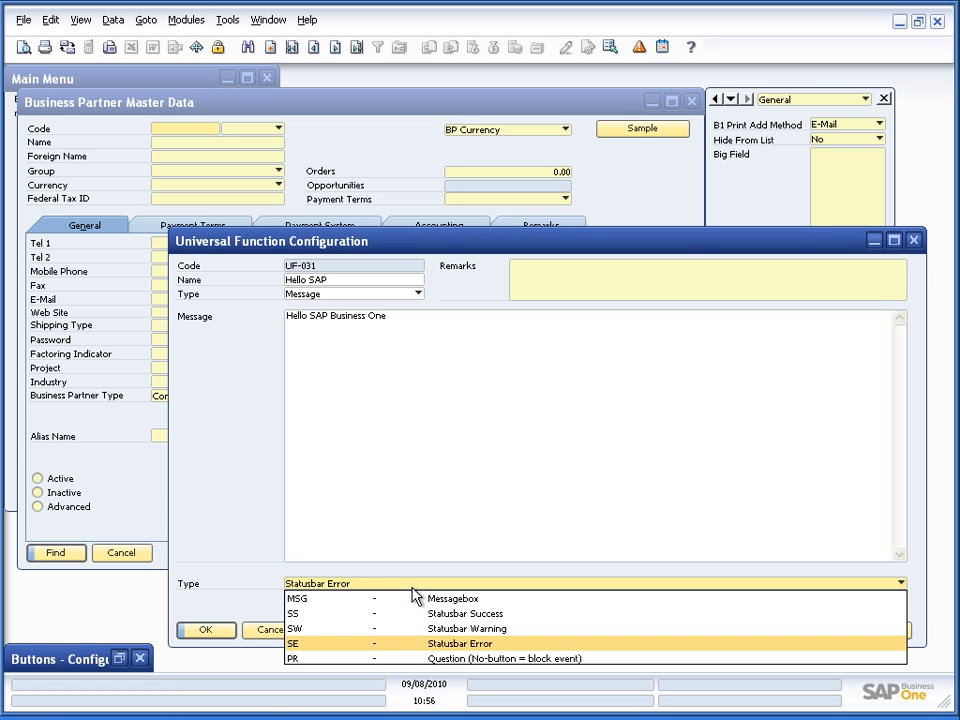
click(425, 659)
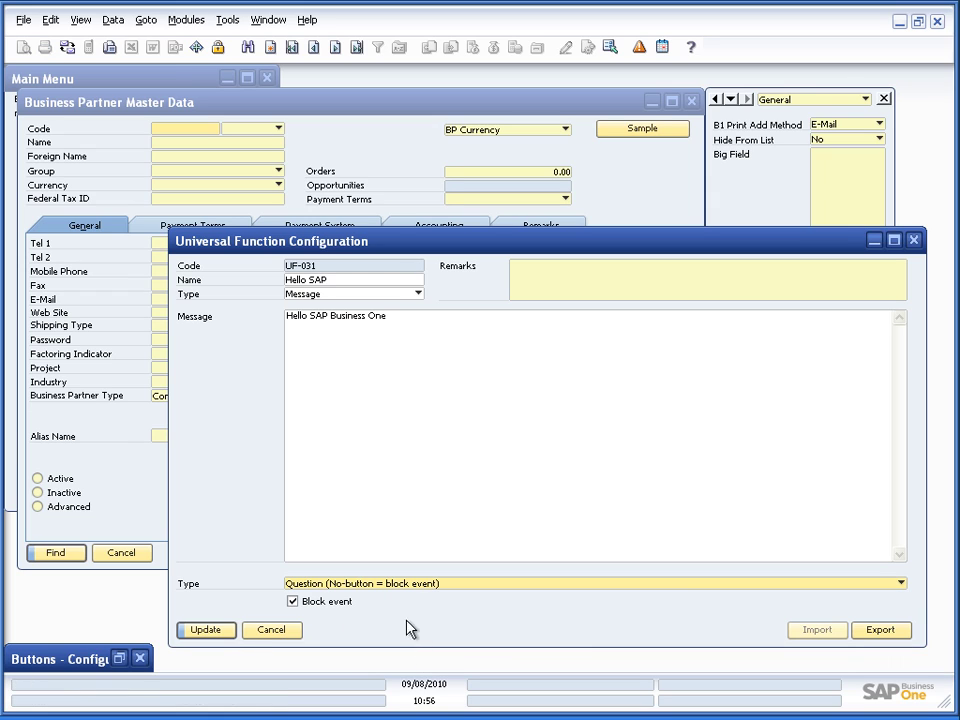
click(196, 638)
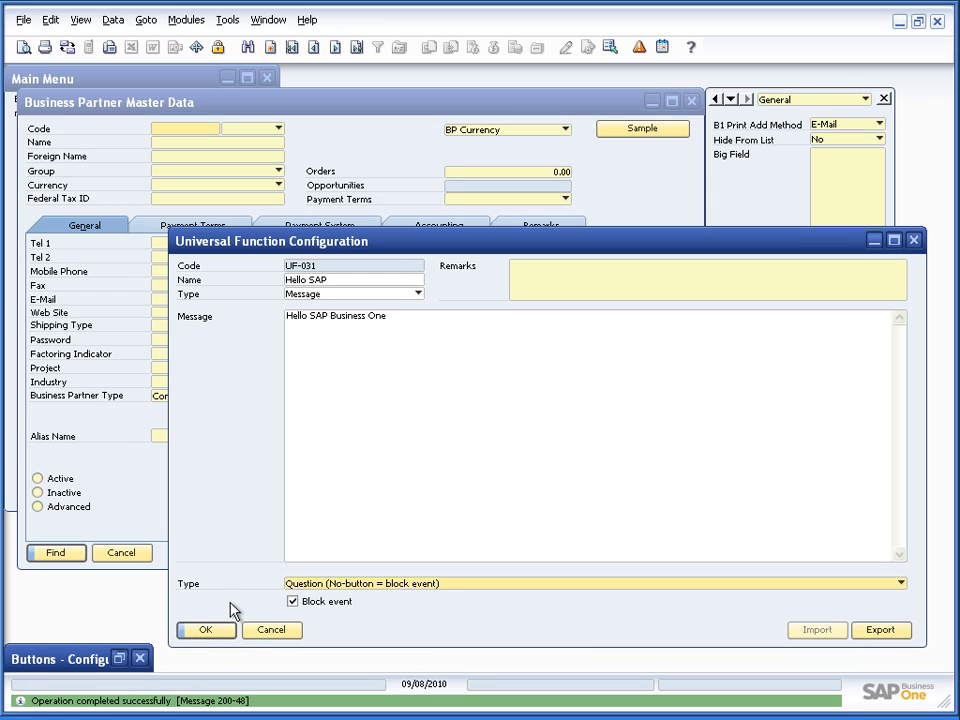
click(630, 155)
click(632, 132)
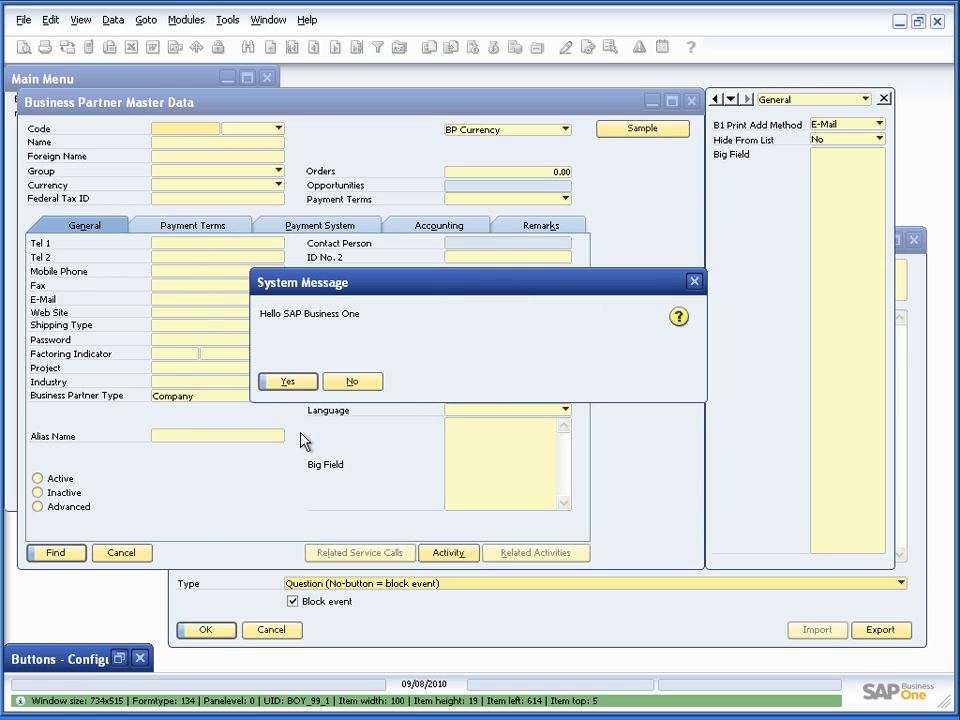
click(334, 384)
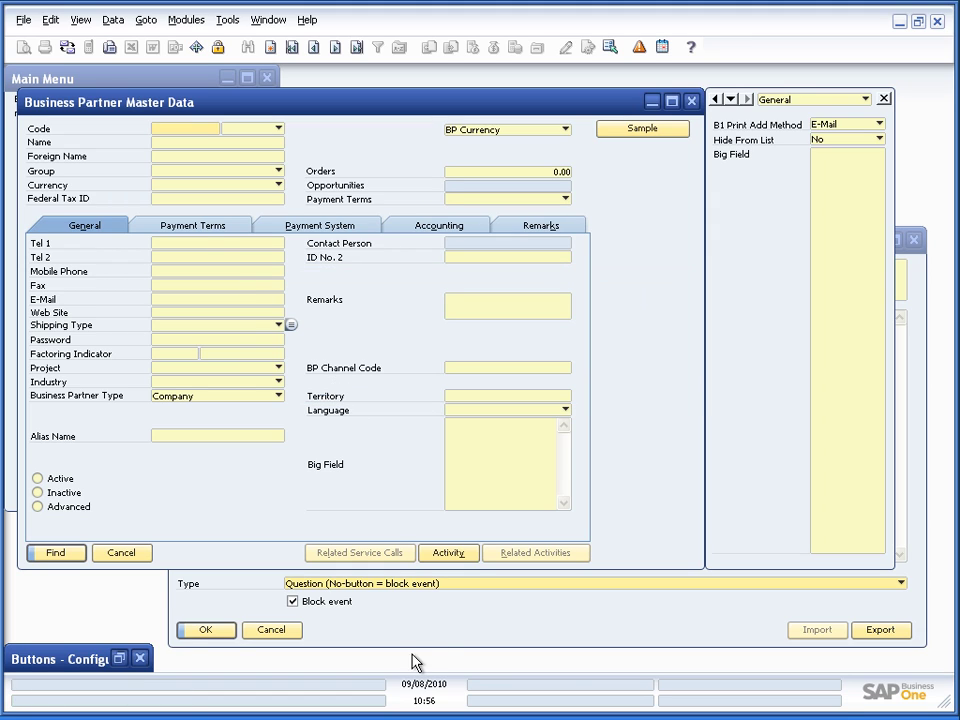
Change UF-031's message display type back to Messagebox
click(396, 624)
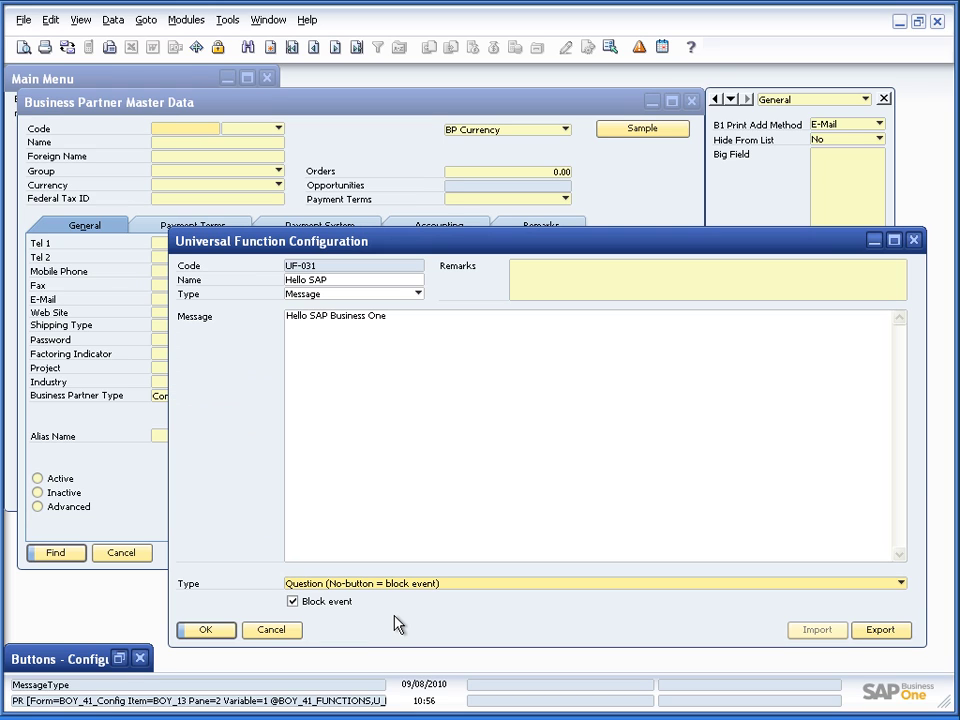
click(393, 584)
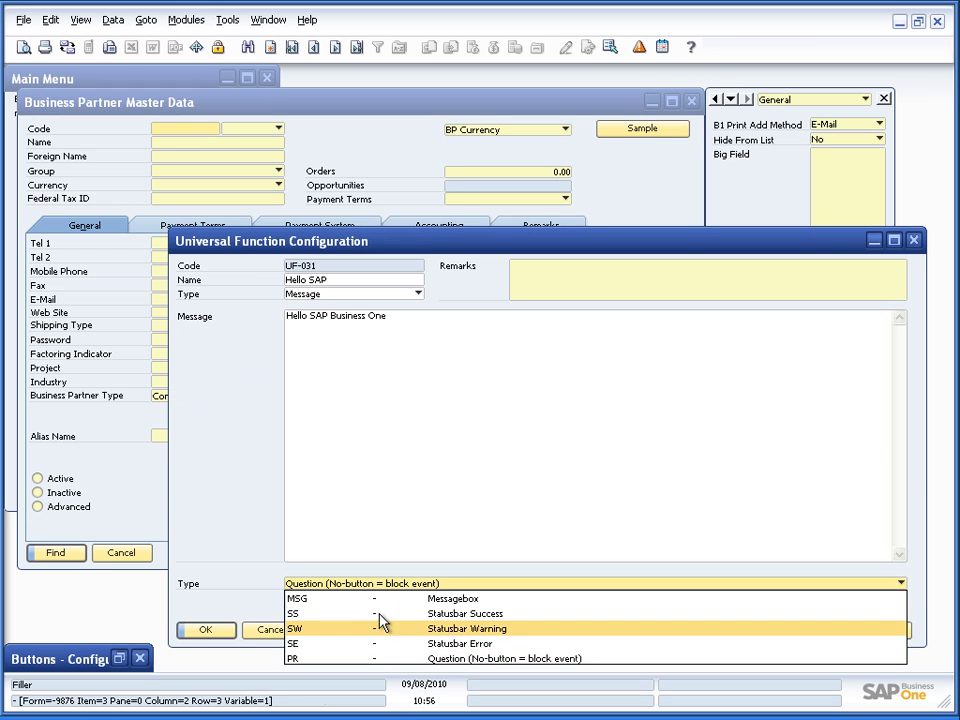
click(381, 600)
Save the Messagebox type and select 'SAP Business One' in the message text
key(Return)
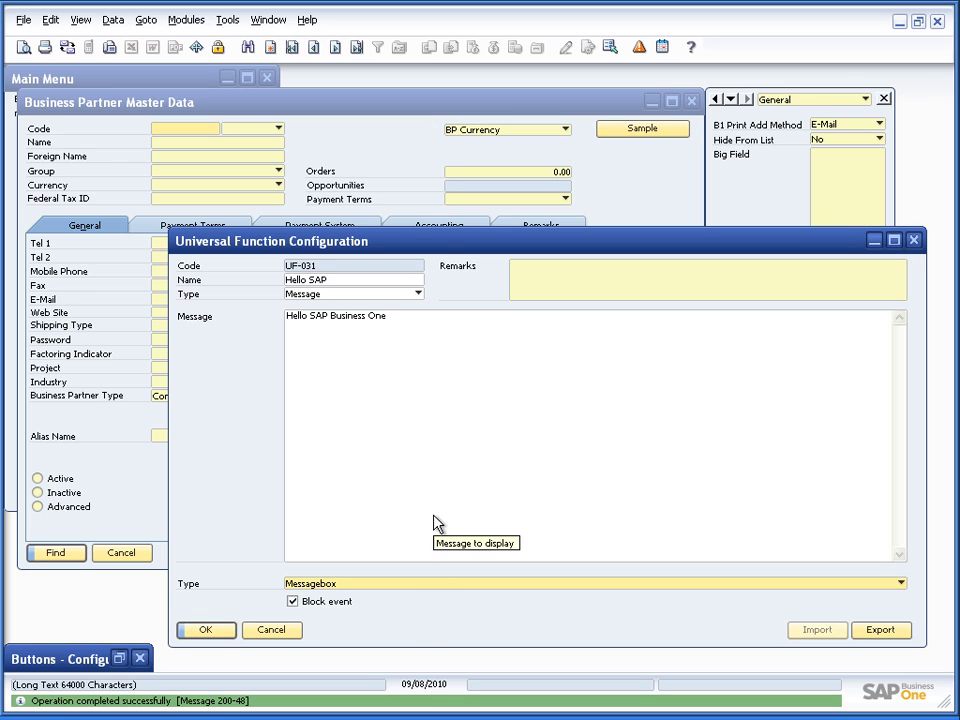
click(414, 433)
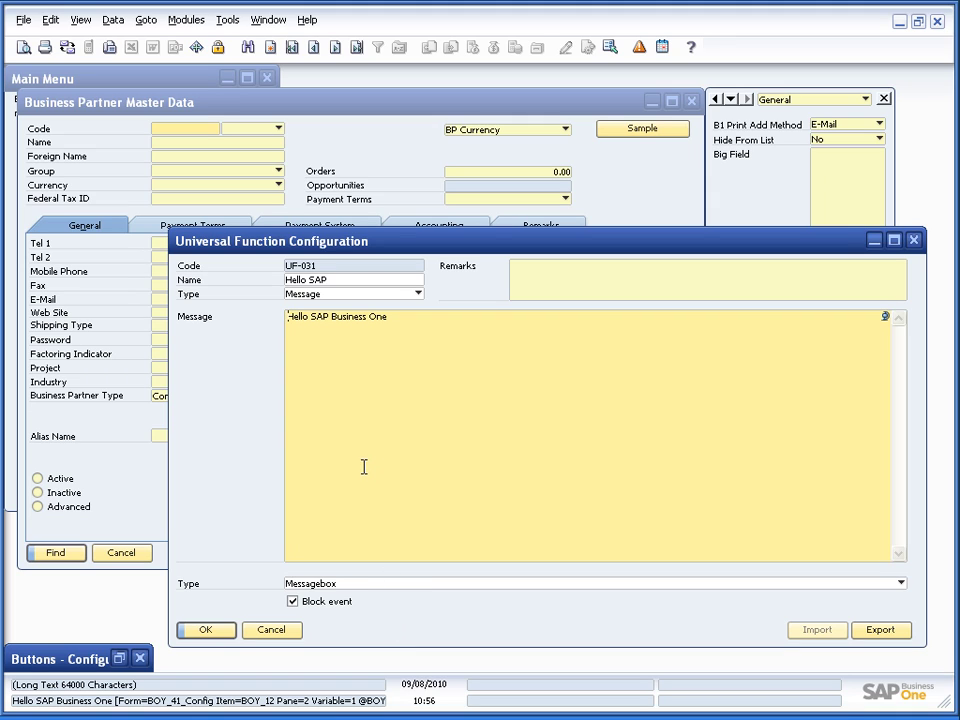
click(333, 370)
key(End)
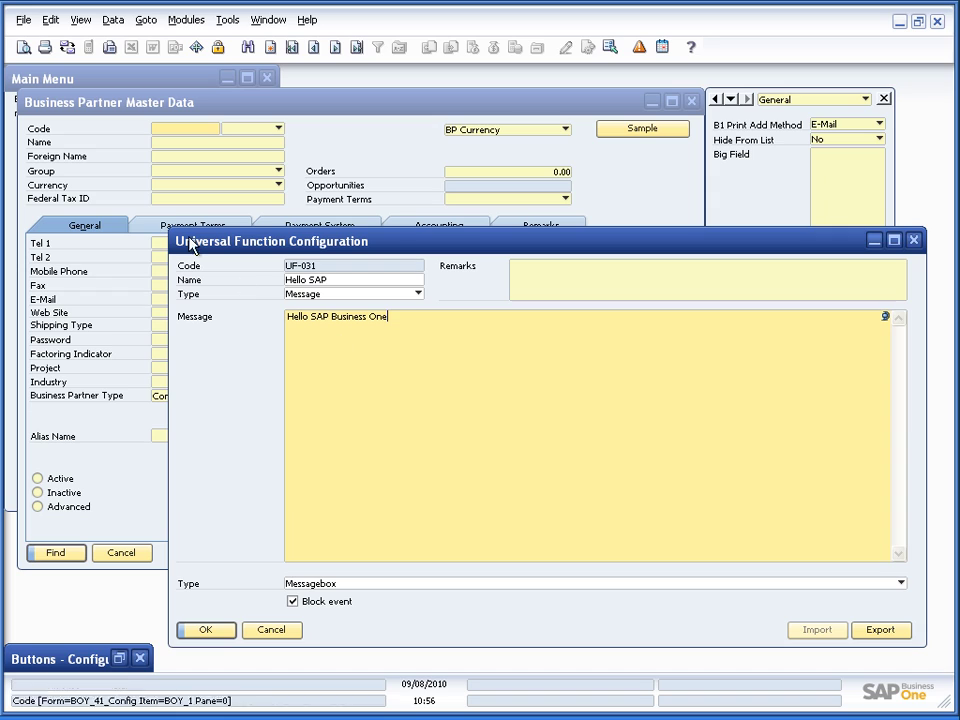
drag(313, 322, 325, 371)
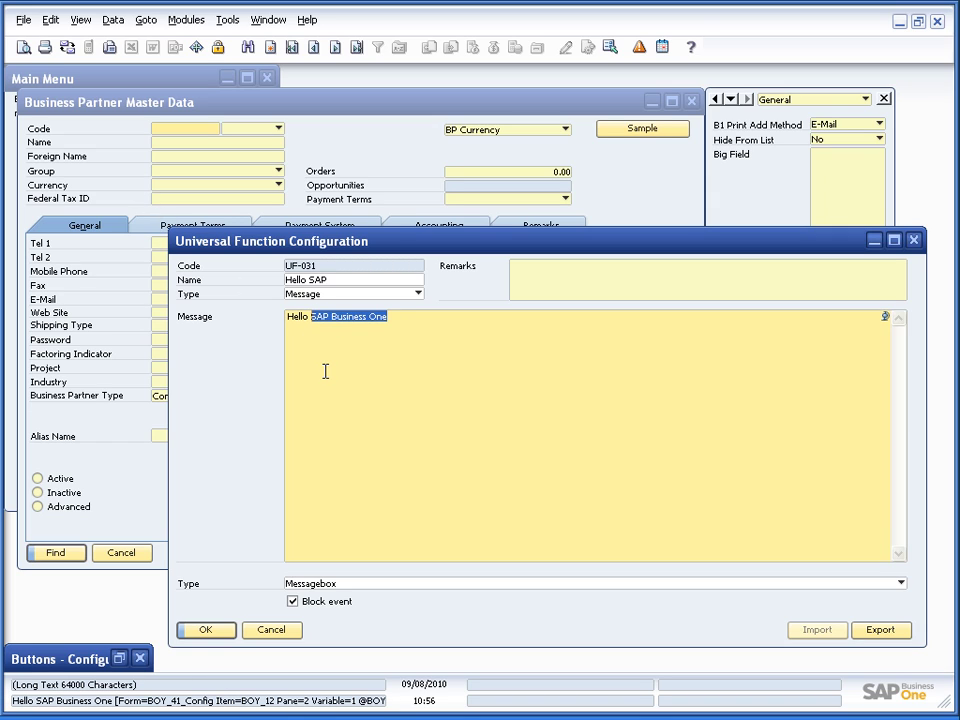
Move the Business Partner form to the next existing customer record
click(339, 161)
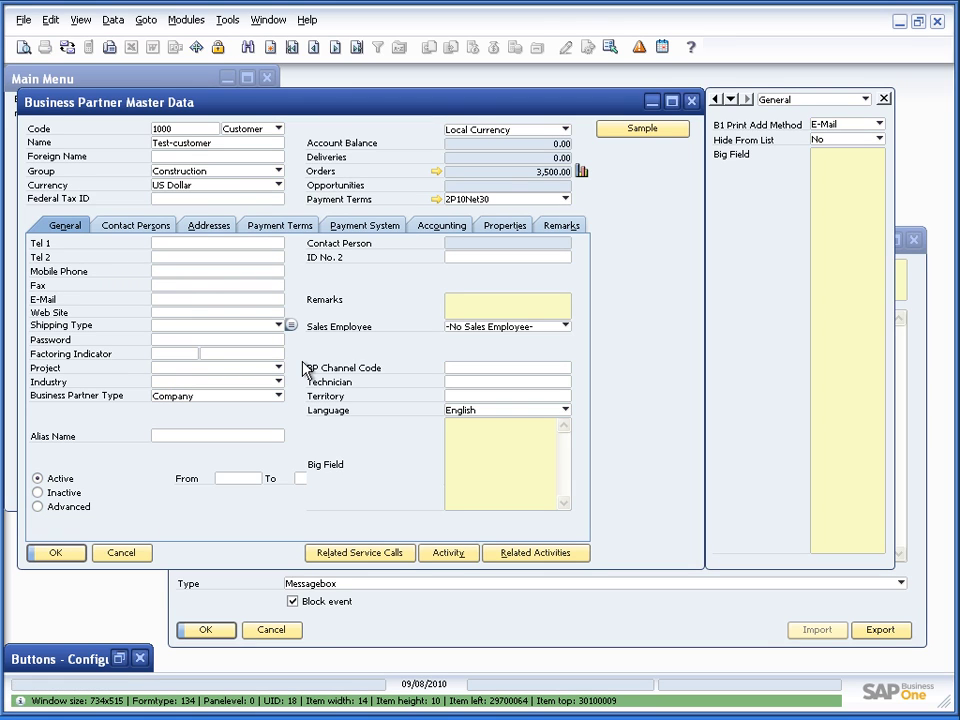
key(Page_Down)
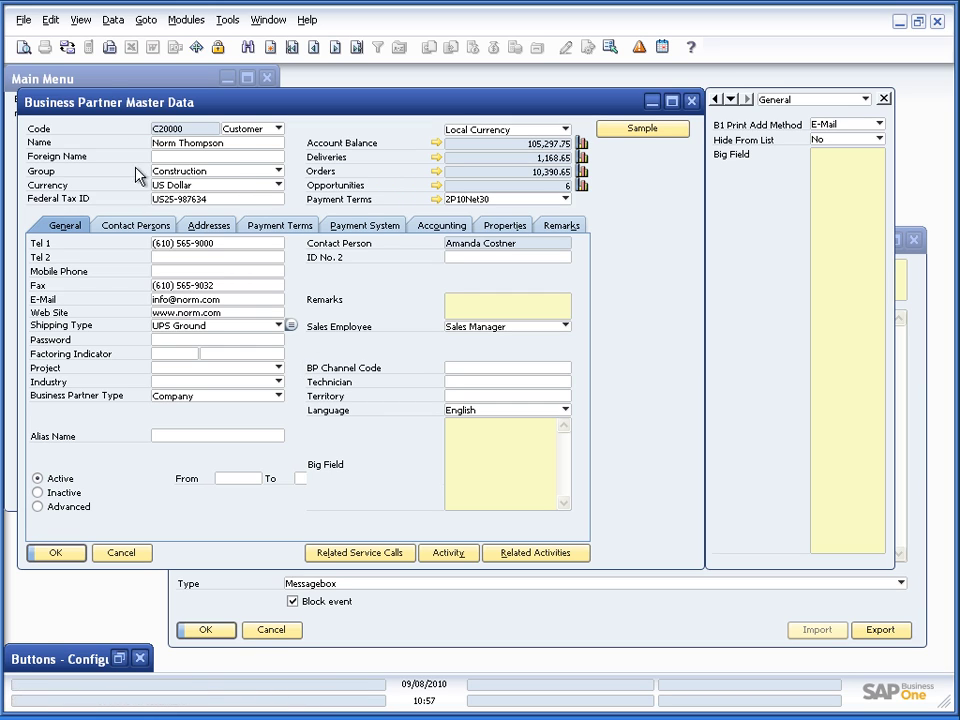
click(74, 20)
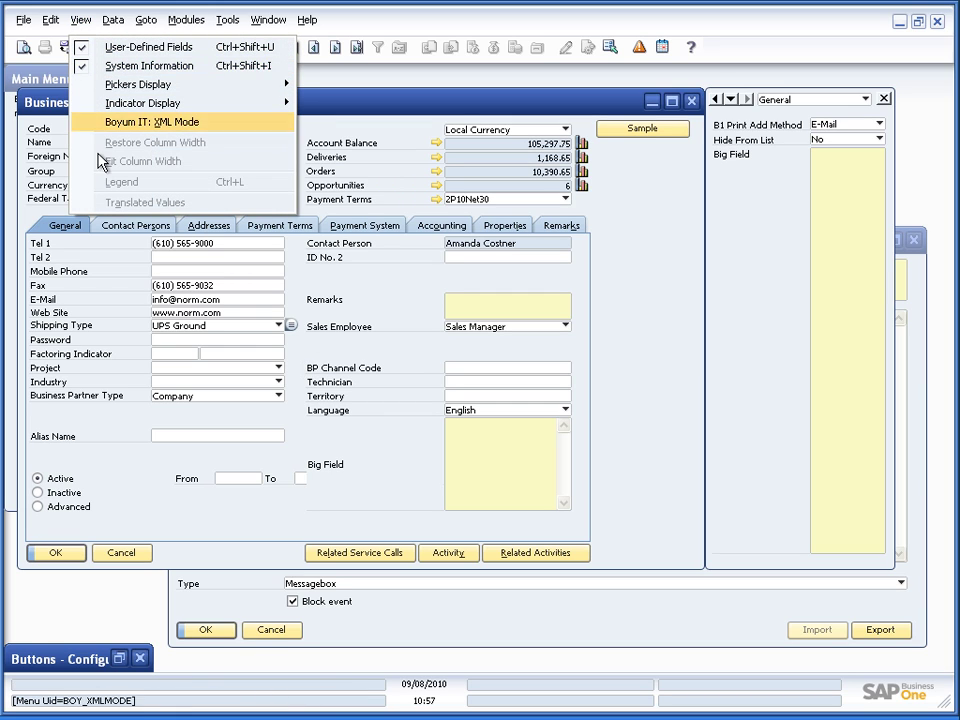
click(15, 122)
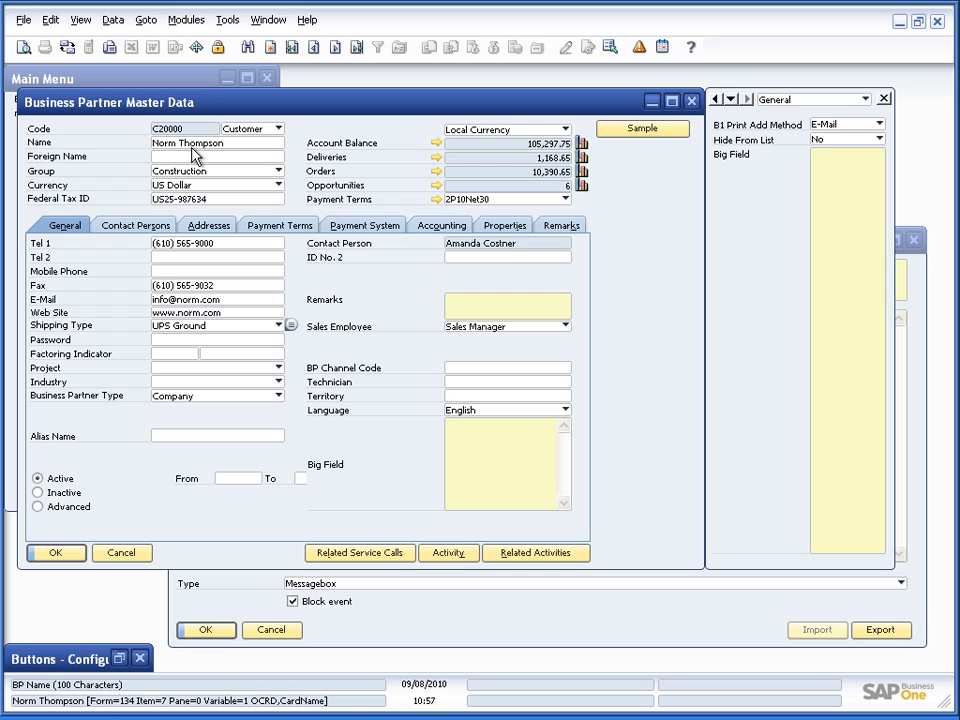
Replace the selected text with $[$7.0.0] so the message reads 'Hello $[$7.0.0]', and save
click(467, 632)
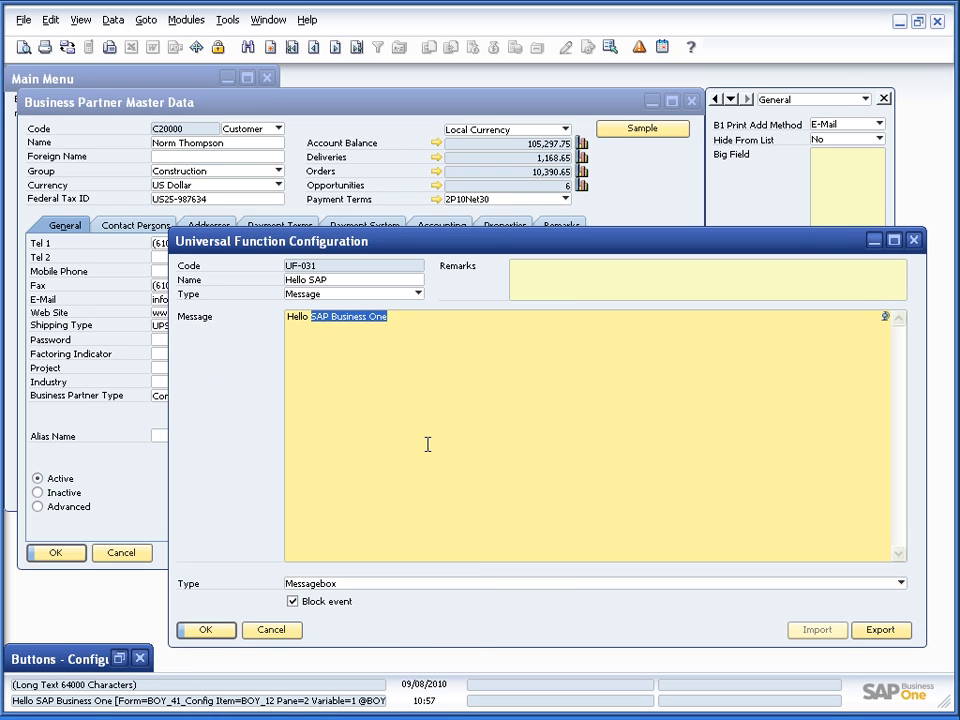
text($[$)
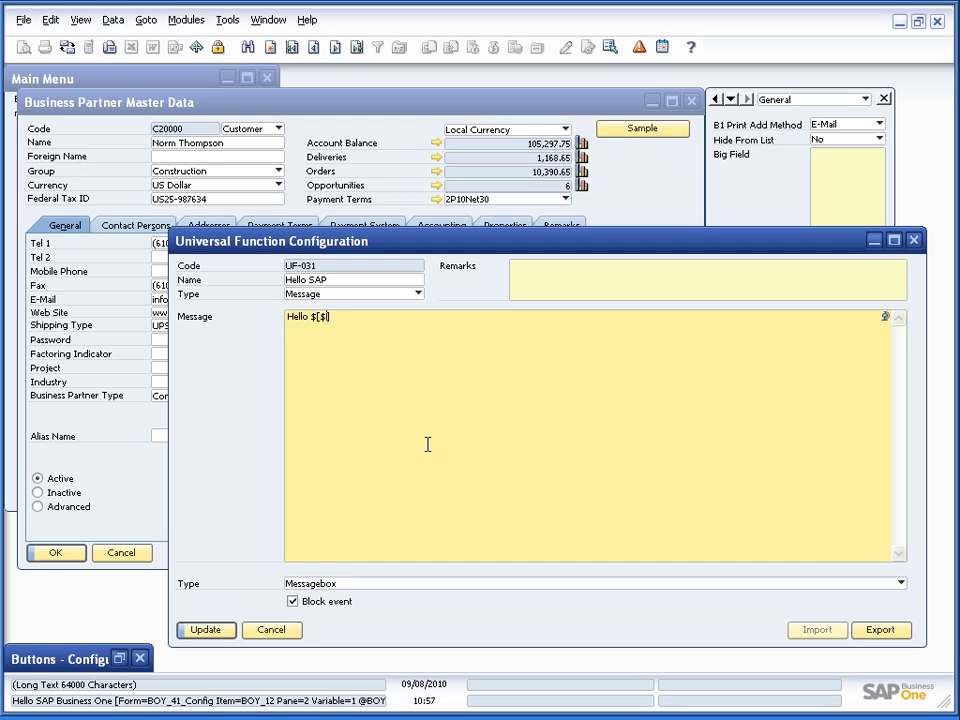
text(7.0.0])
key(Return)
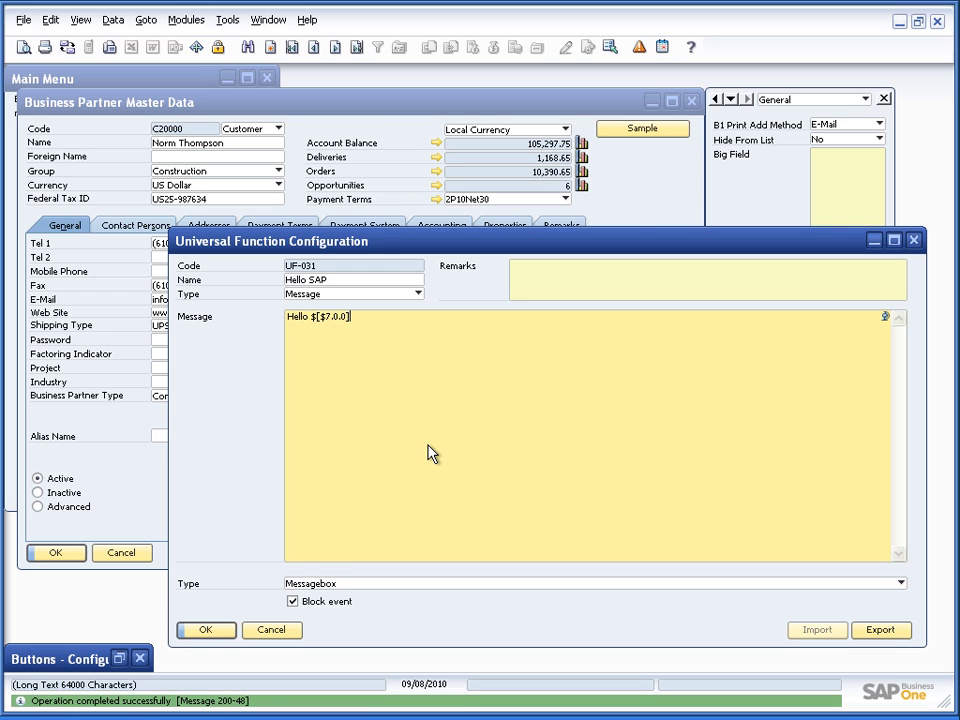
Run Sample on two customers to see each greeted by name
click(636, 219)
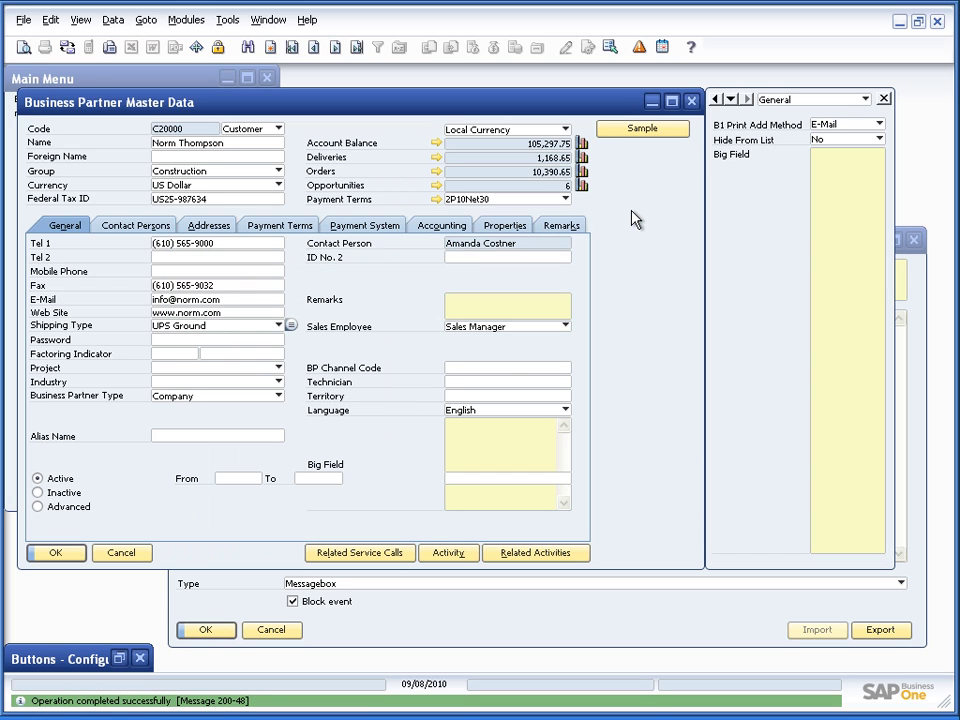
click(632, 133)
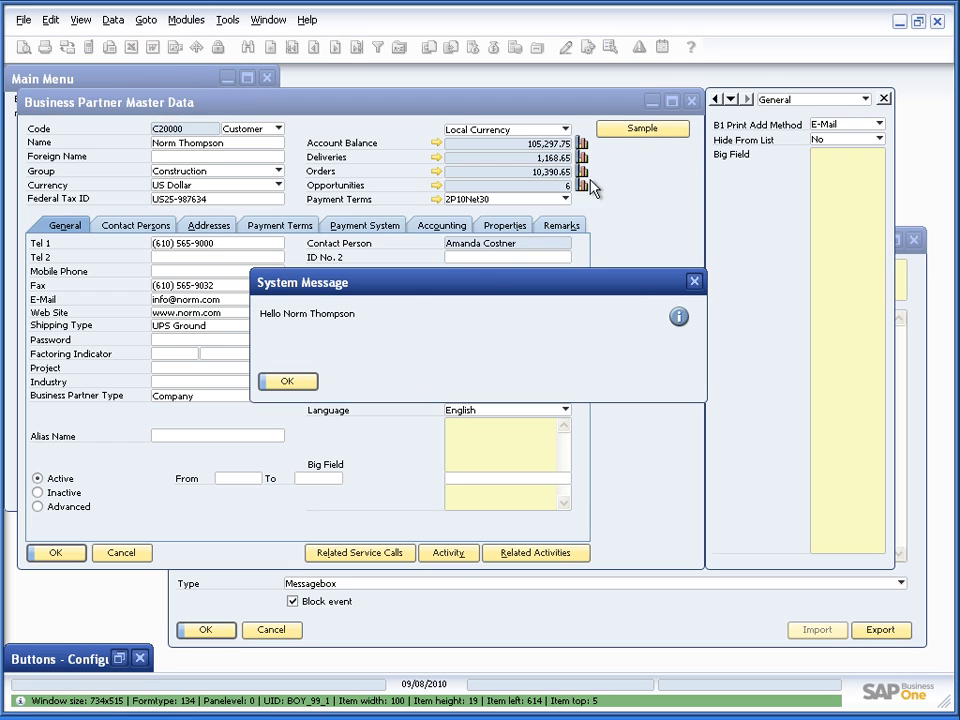
click(286, 381)
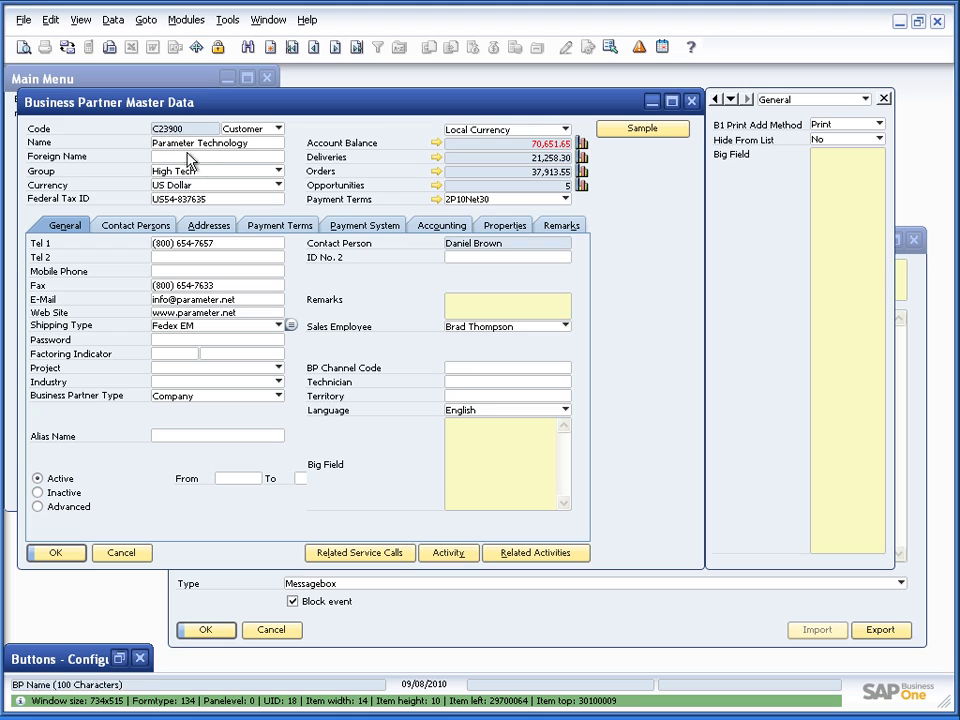
click(621, 132)
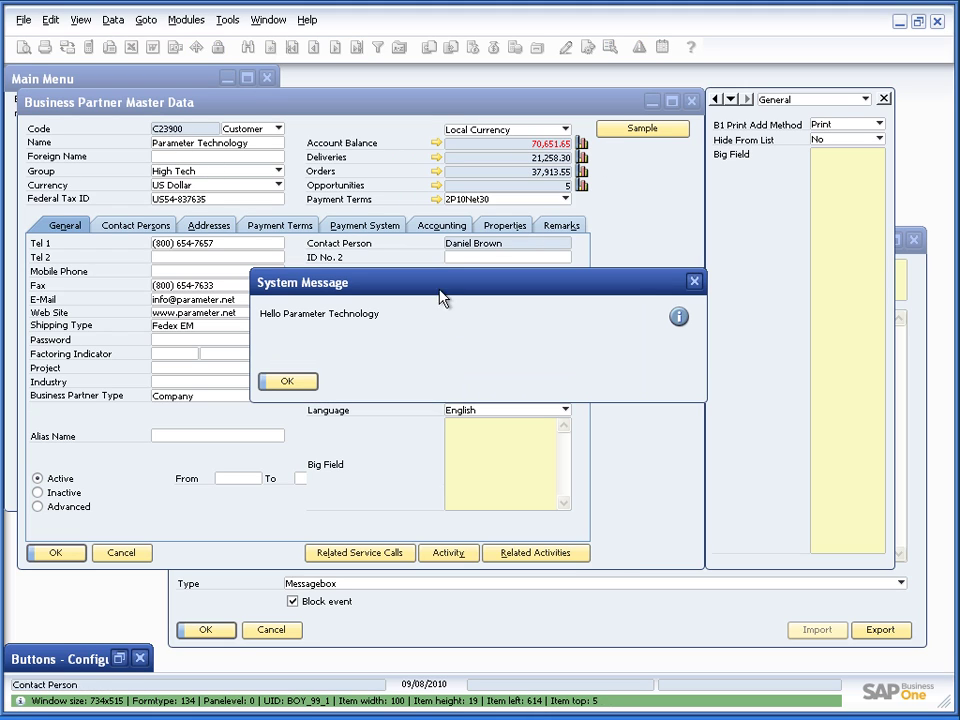
click(287, 382)
Replace $[$7.0.0] with 'SAP' so the message reads 'Hello SAP', and save
click(527, 628)
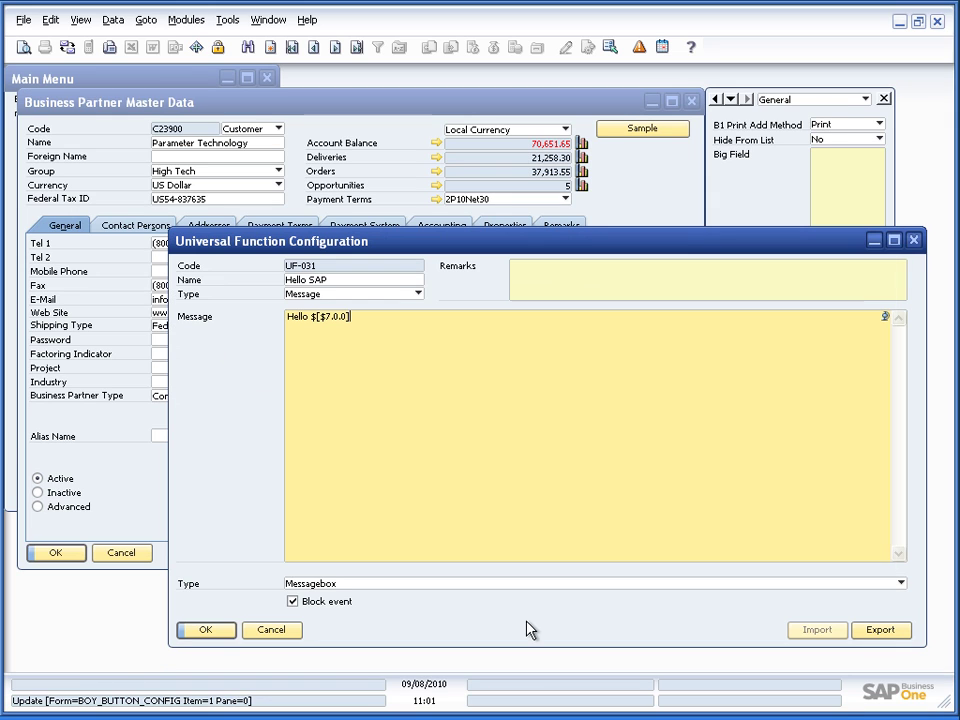
click(311, 377)
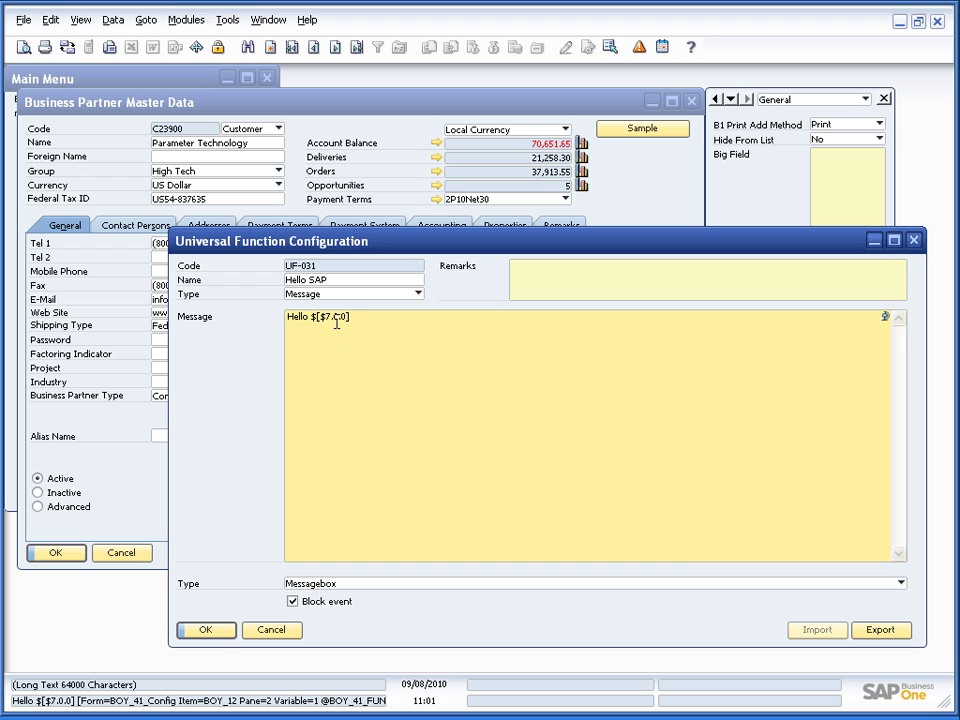
key(Left)
key(Left)
key(Left)
key(Left)
key(Left)
key(Left)
key(Left)
key(Left)
key(Left)
key(shift+End)
text(SAP)
key(BackSpace)
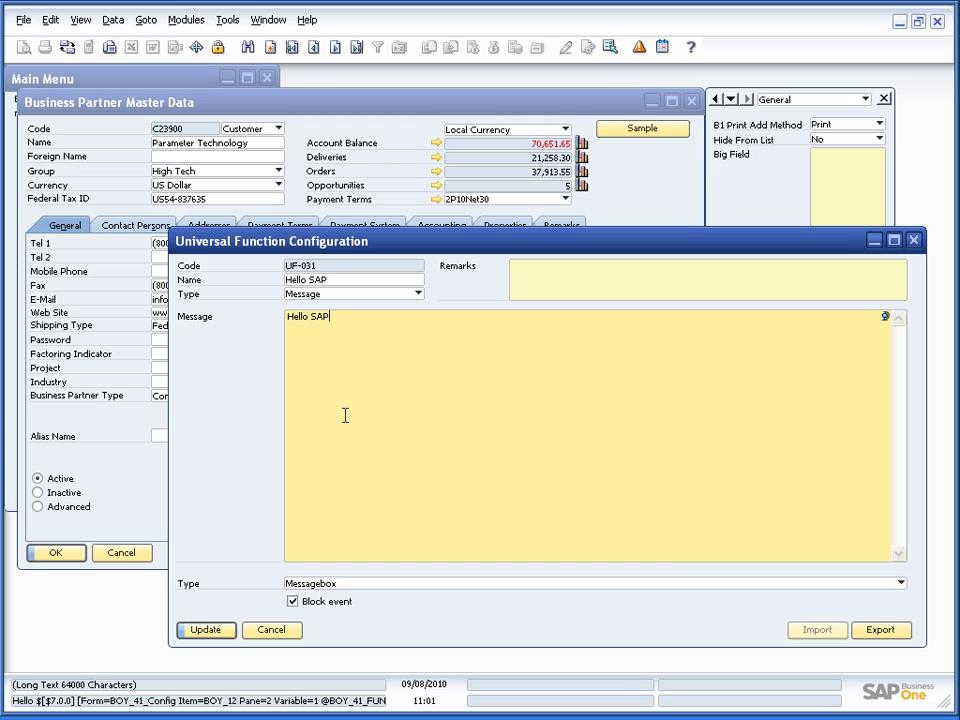
key(Return)
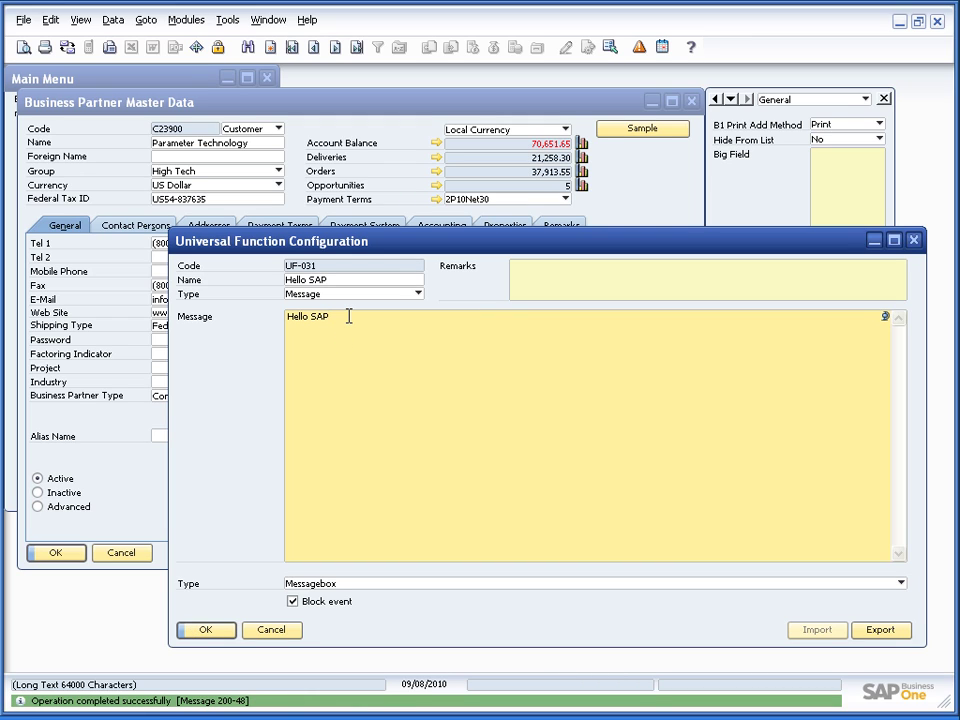
Add and then remove an 'SQL:' prefix in the message, saving it as 'Hello SAP'
key(Home)
text(SQL:)
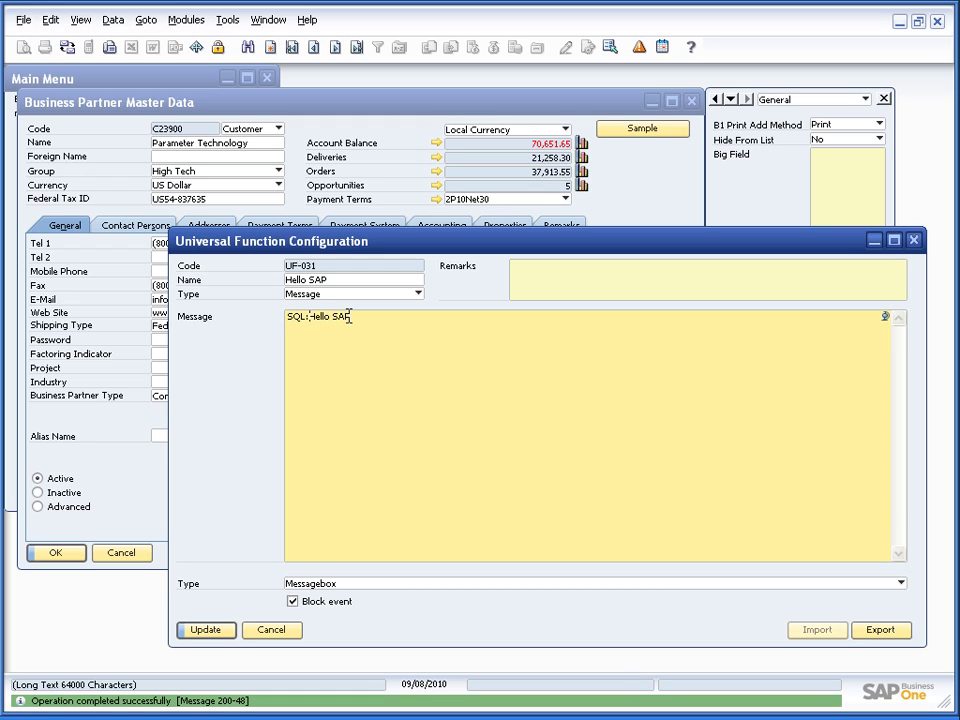
key(shift+Home)
key(Delete)
key(Return)
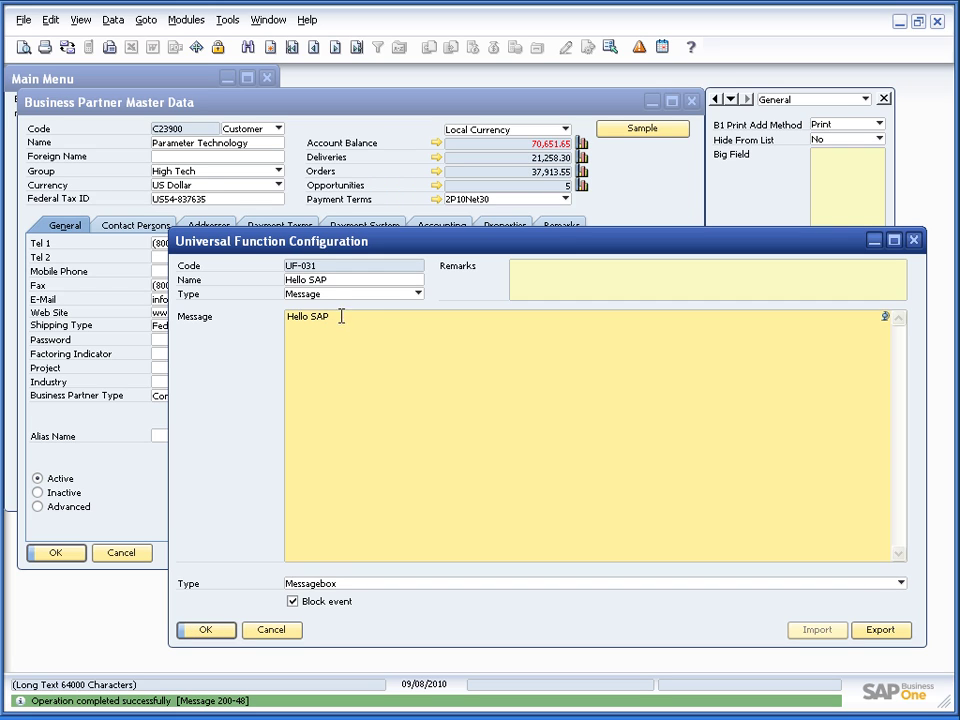
Open a Sales Order and its function button setup
click(104, 88)
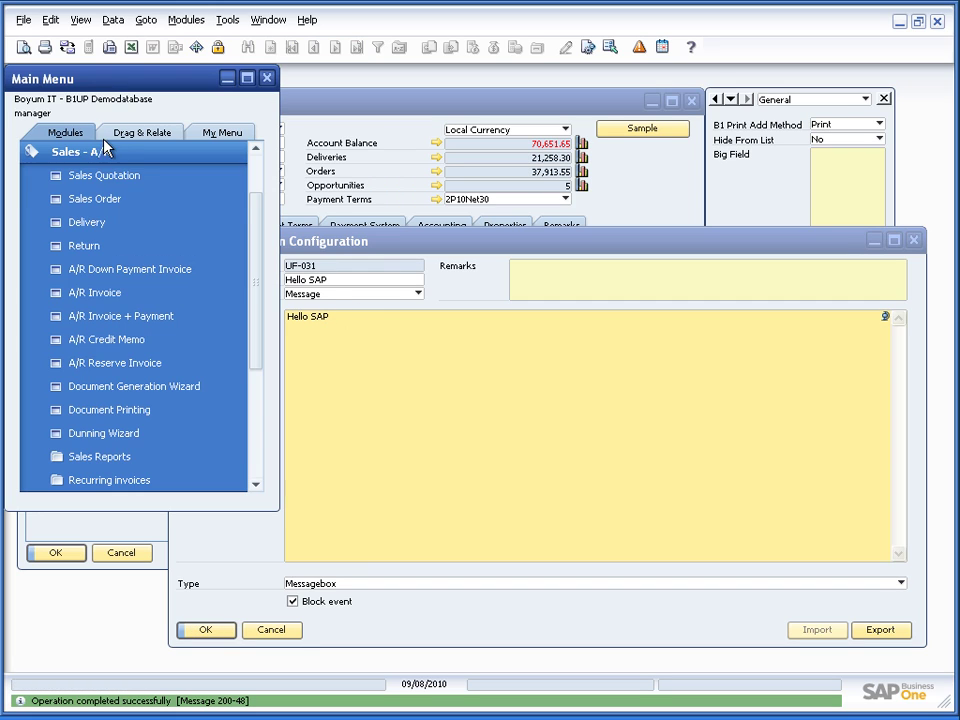
click(95, 199)
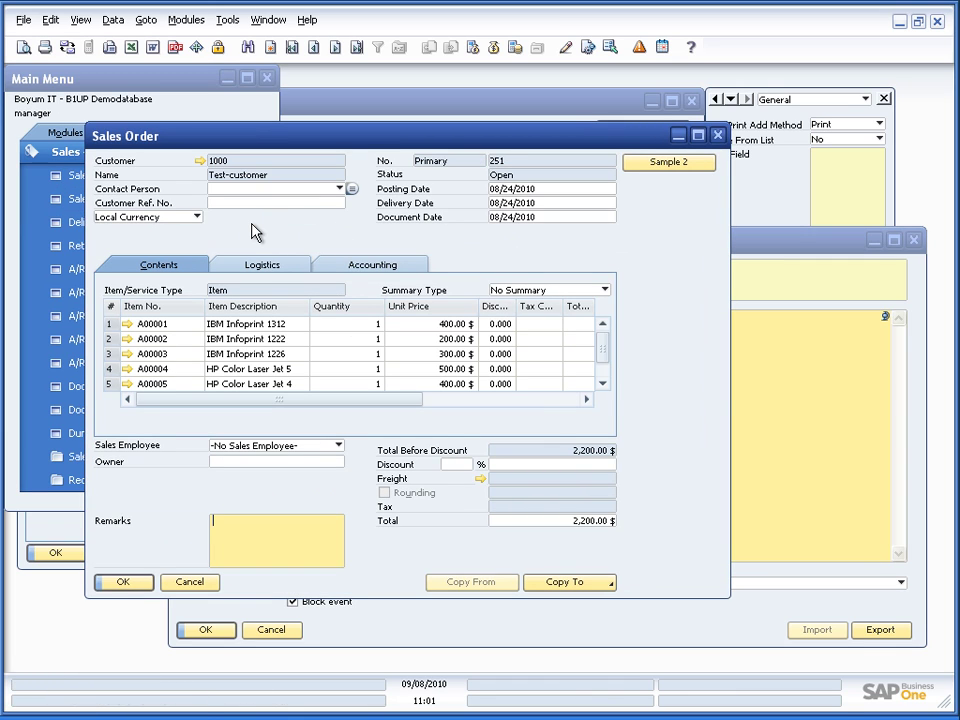
right_click(643, 218)
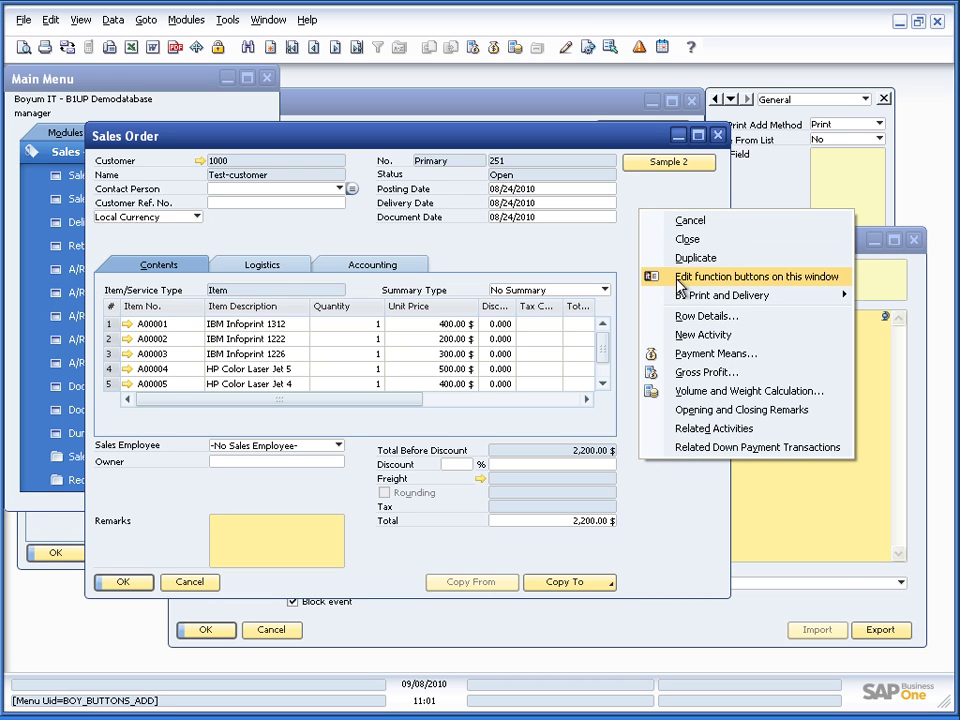
click(679, 274)
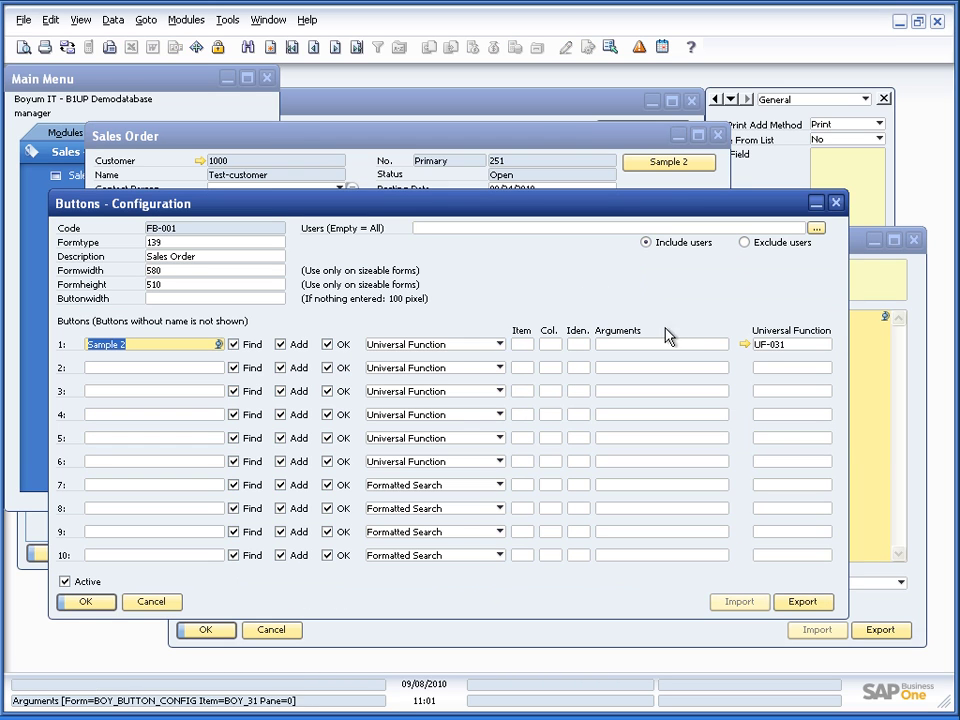
Check that row 1 uses UF-031, then run Sample 2 to show the Hello SAP message
click(771, 345)
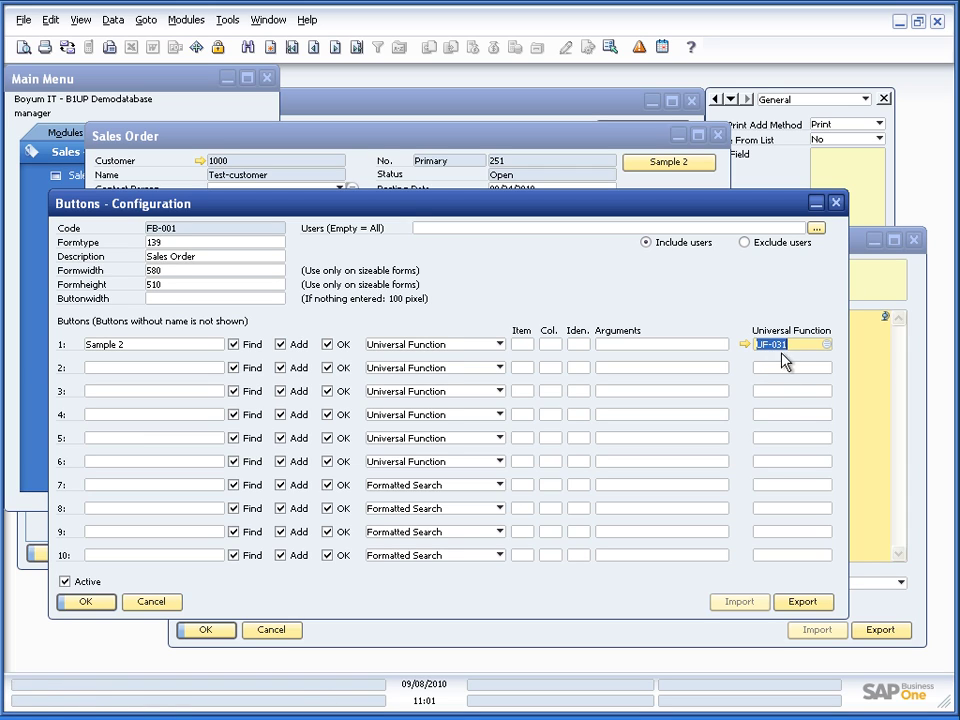
click(745, 344)
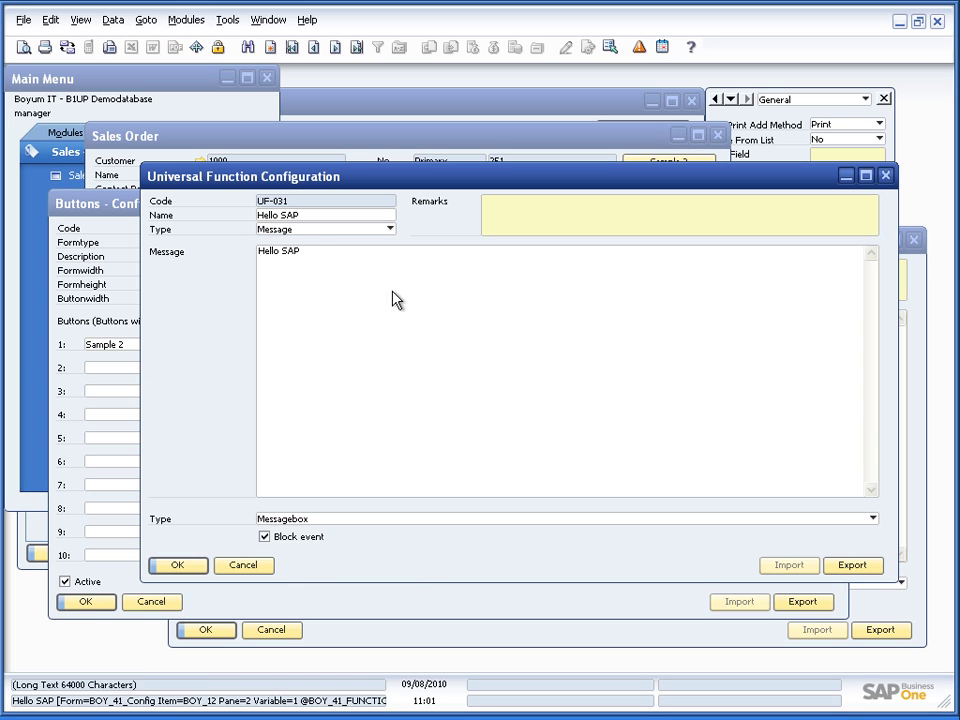
click(243, 566)
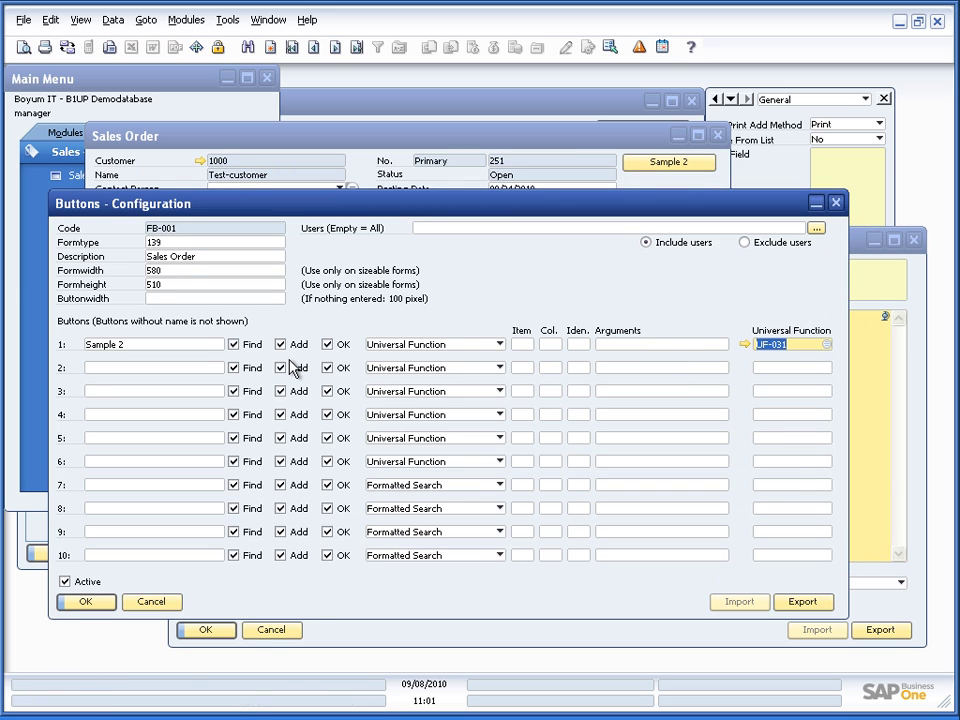
click(468, 143)
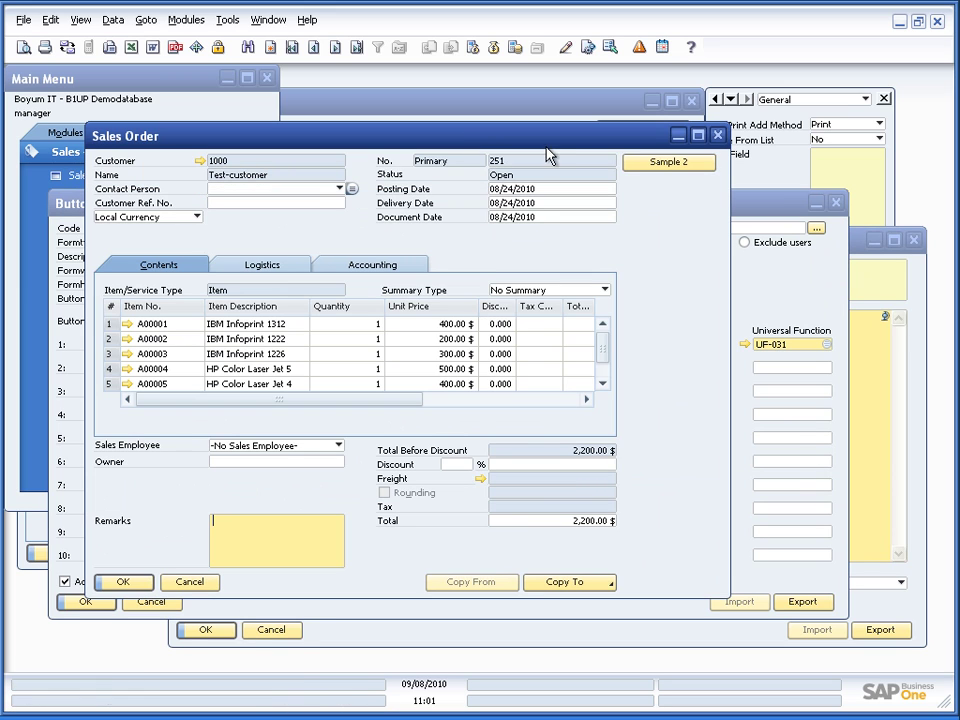
click(665, 164)
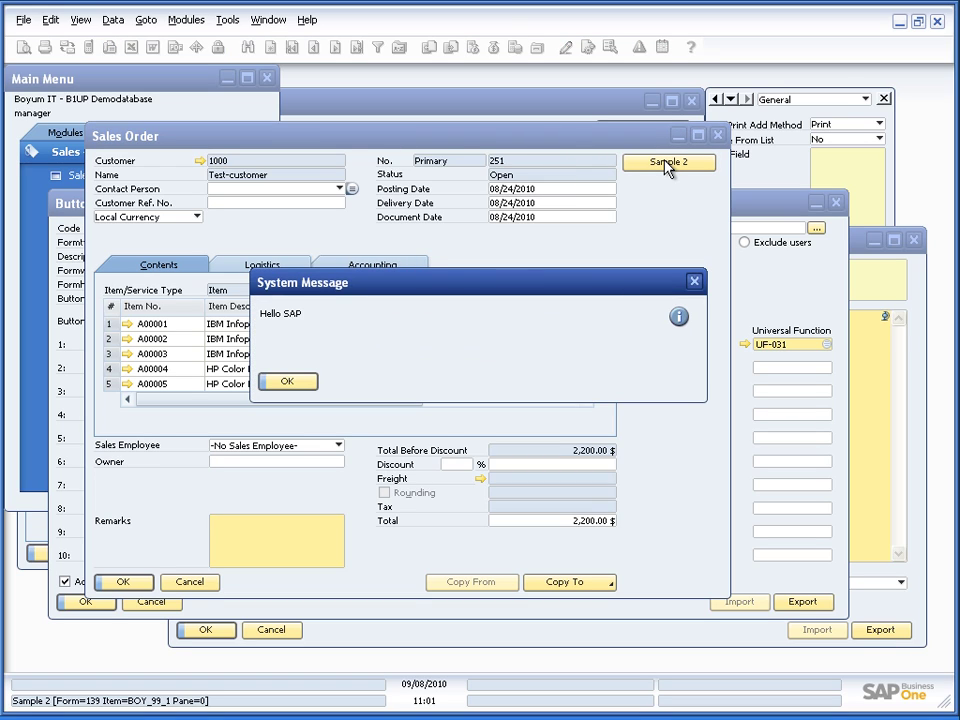
Dismiss the Hello SAP message and open customer 1000's Business Partner Master Data
click(300, 383)
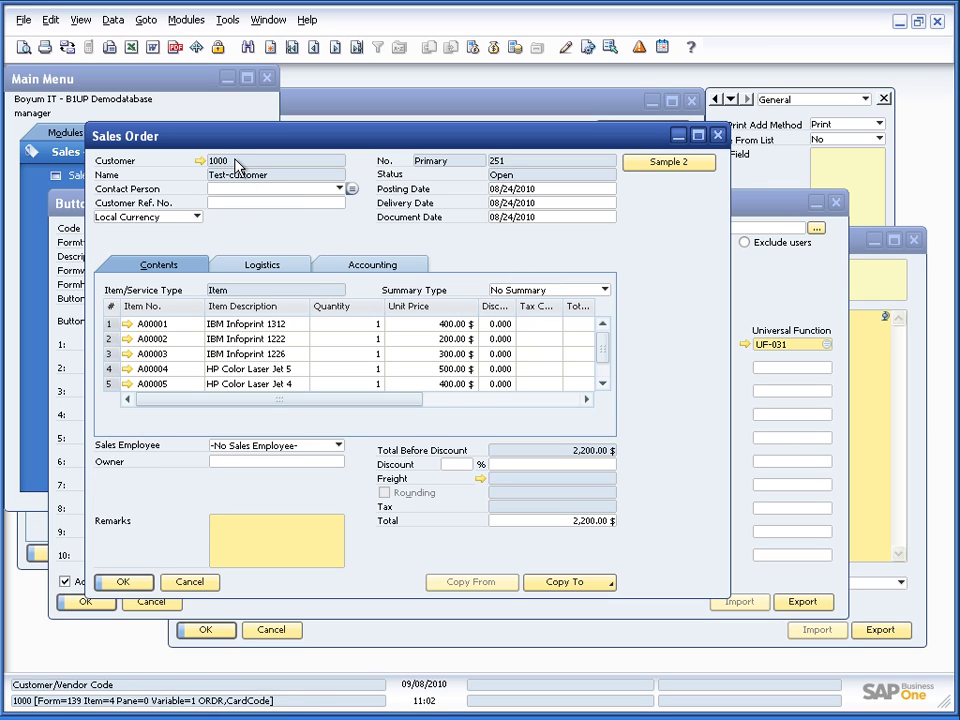
click(200, 160)
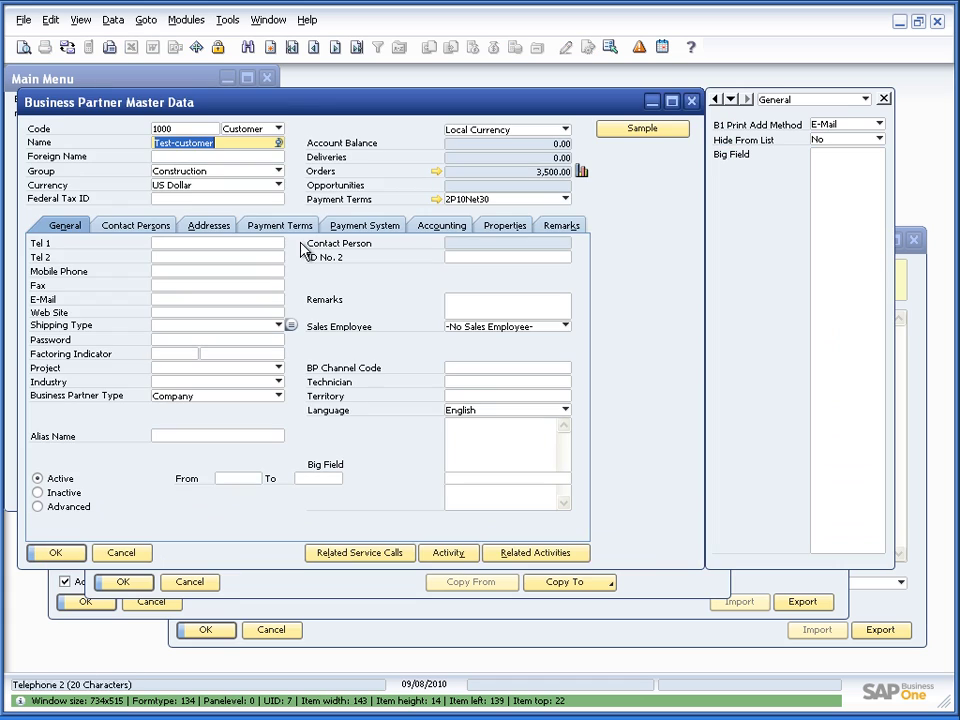
drag(283, 107, 376, 338)
Enter 'Important message' in customer 1000's Remarks and update the record
click(568, 533)
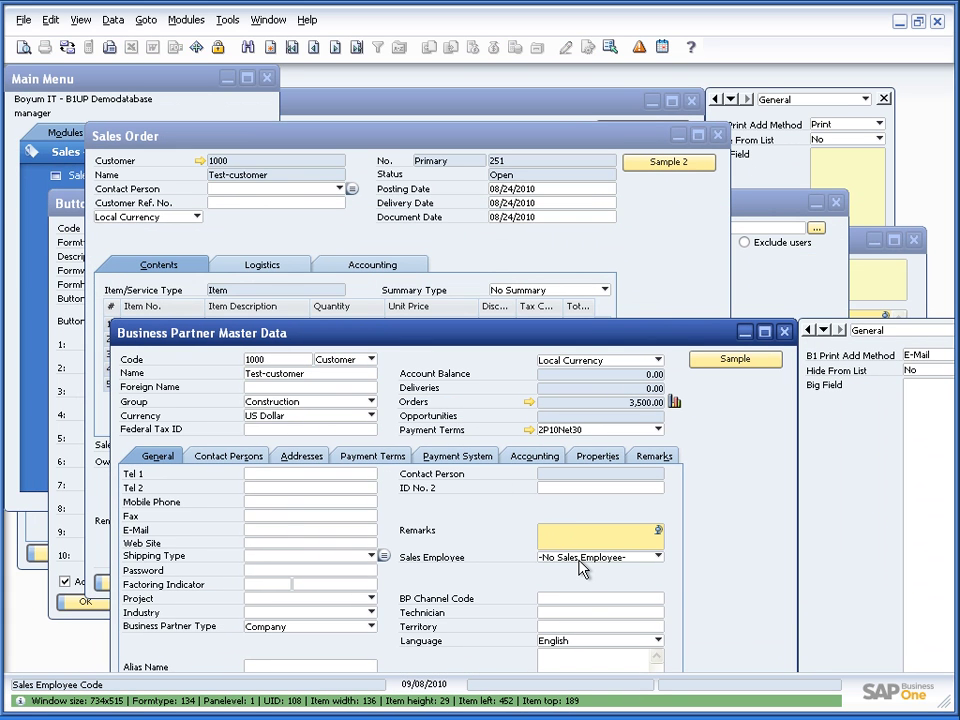
text(Important message)
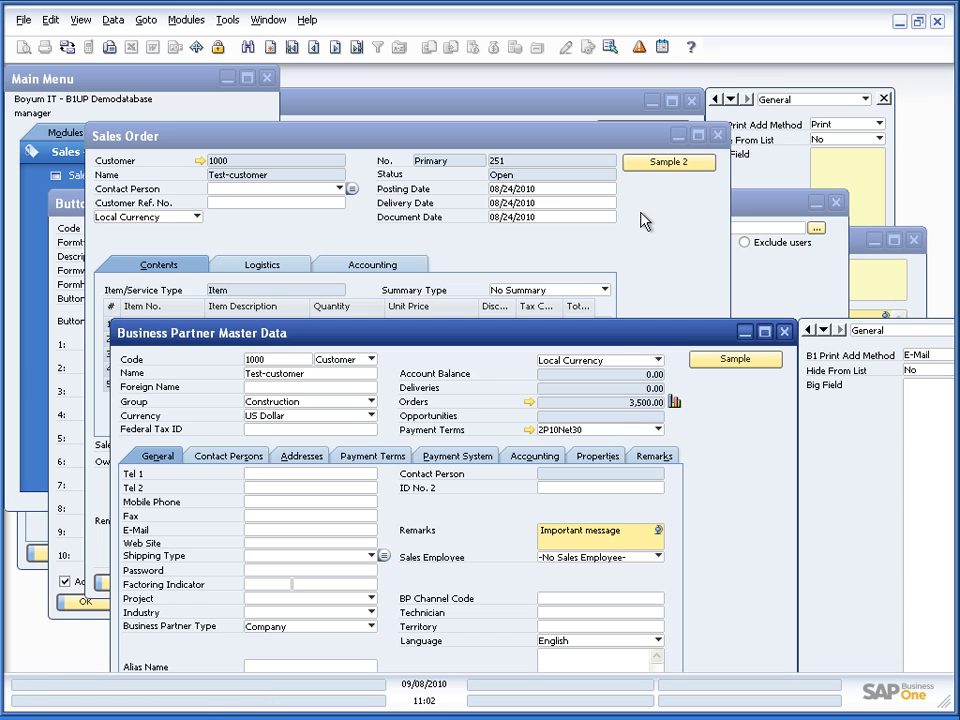
click(669, 161)
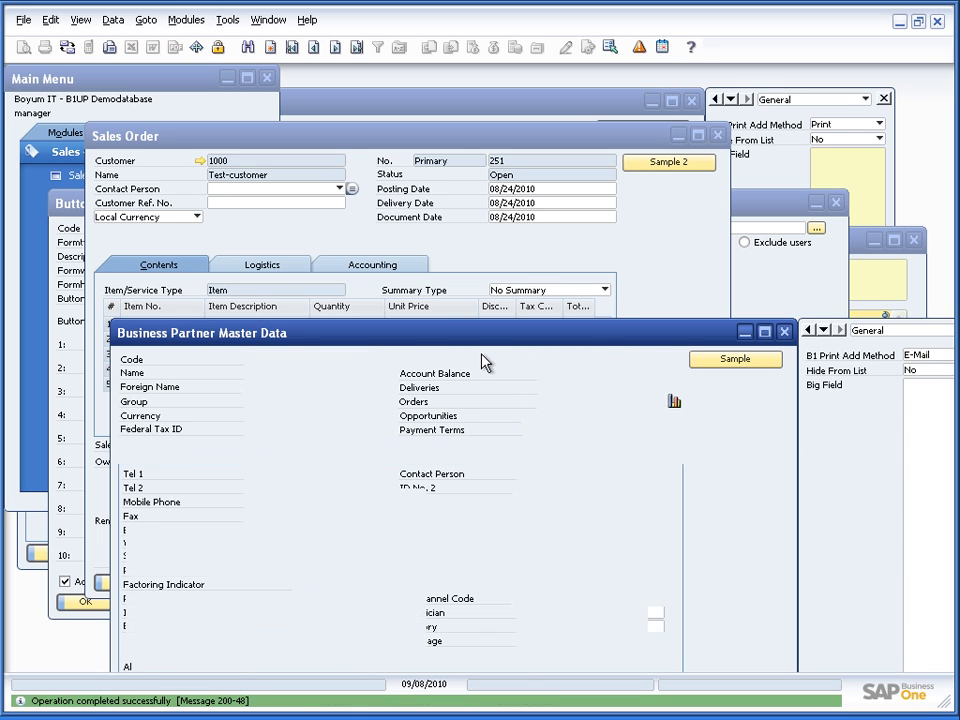
drag(476, 330, 484, 208)
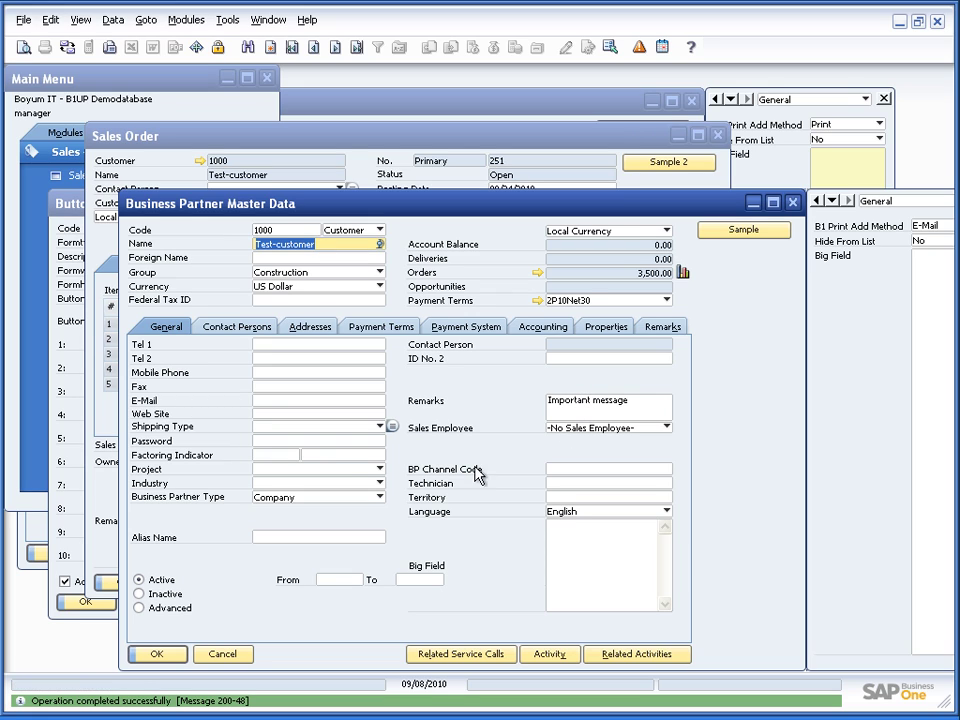
mouse_move(612, 415)
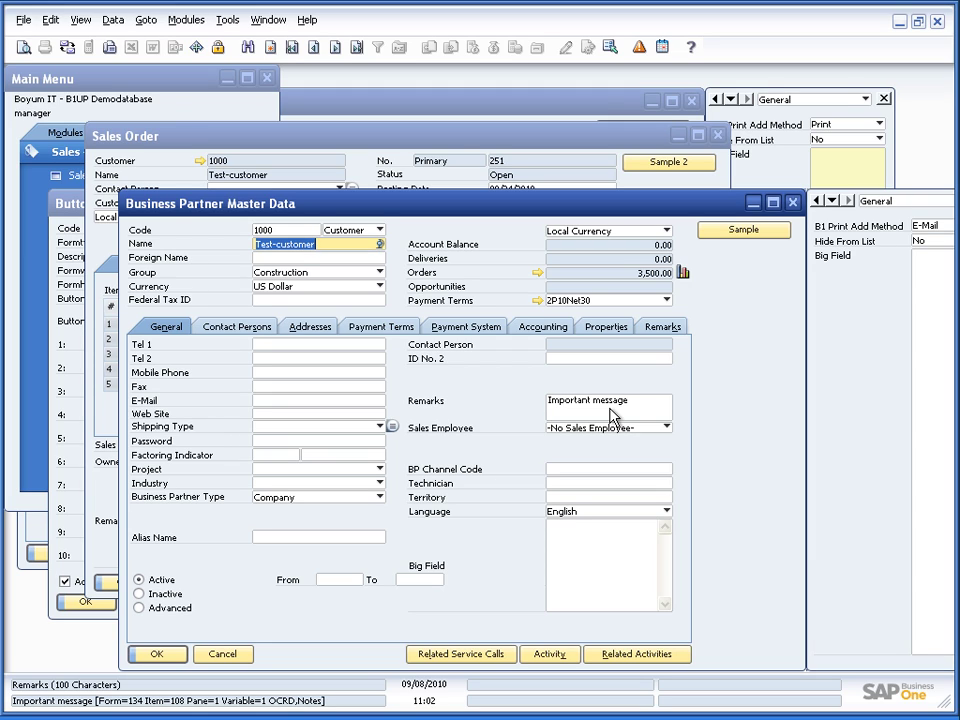
Replace UF-031's message with 'SQL:SELECT Notes FROM OCRD WHERE CardCode = $[$4.0.0]'
click(753, 202)
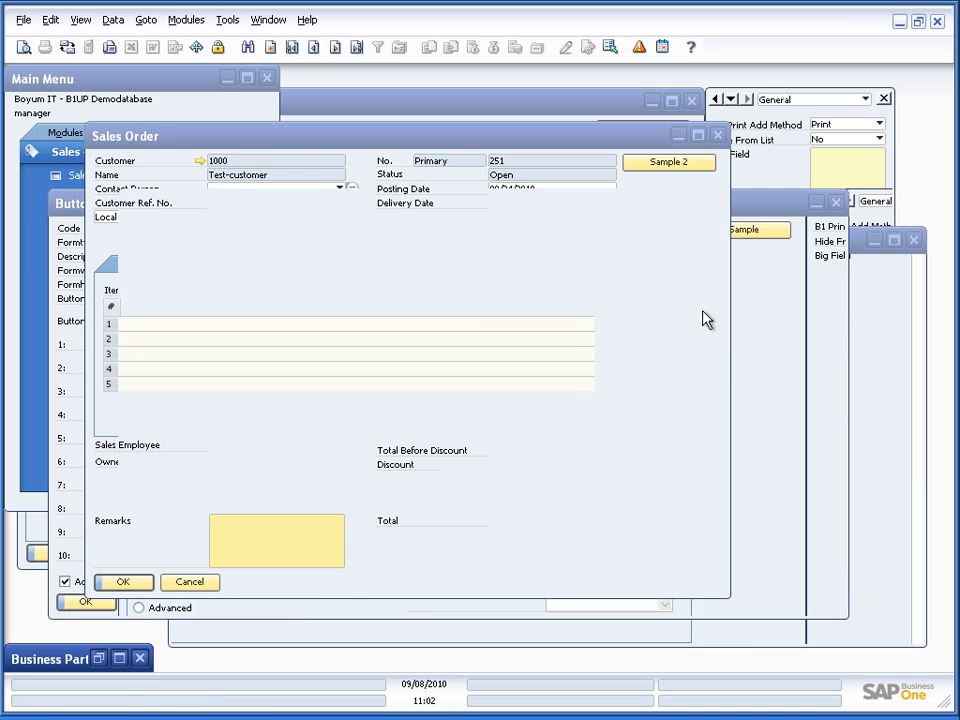
click(874, 403)
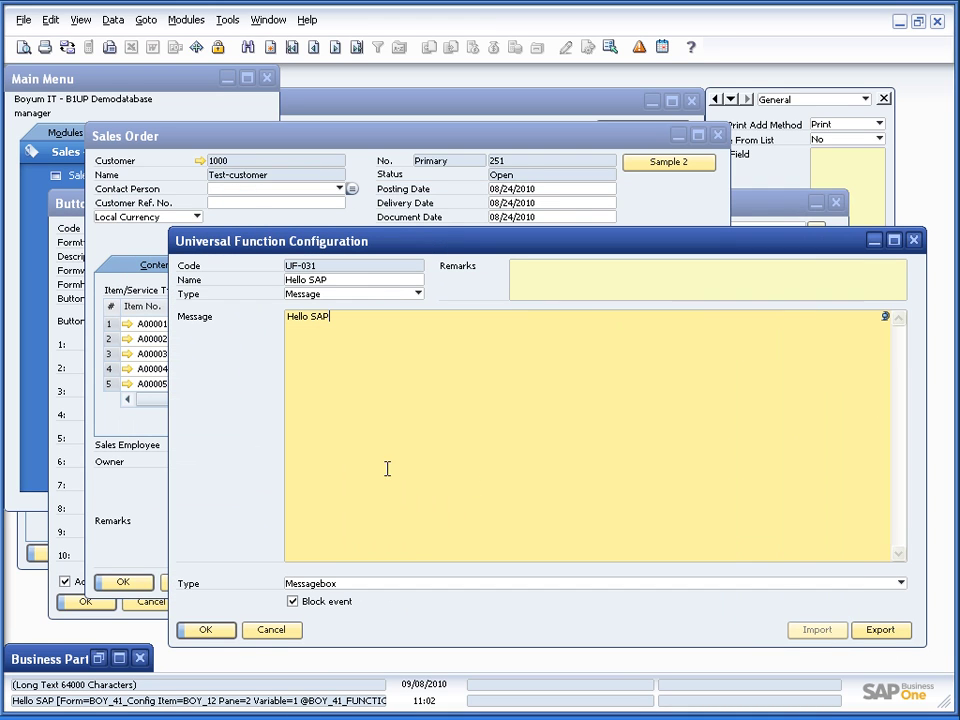
click(336, 368)
key(ctrl+a)
text(SQL:)
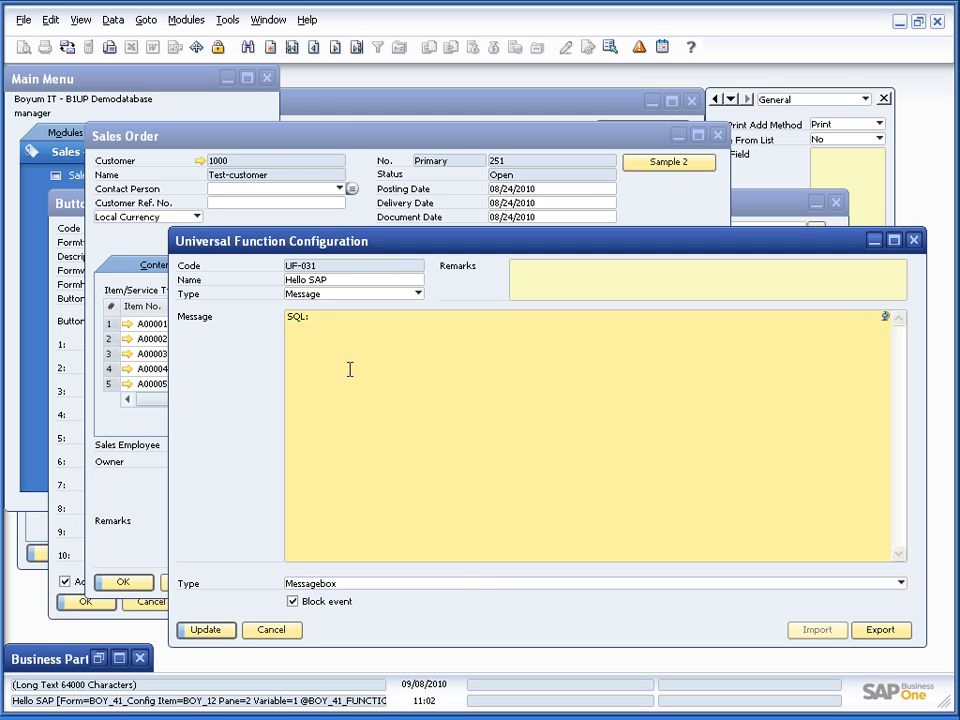
text(SELECT Notes FROM OCRD )
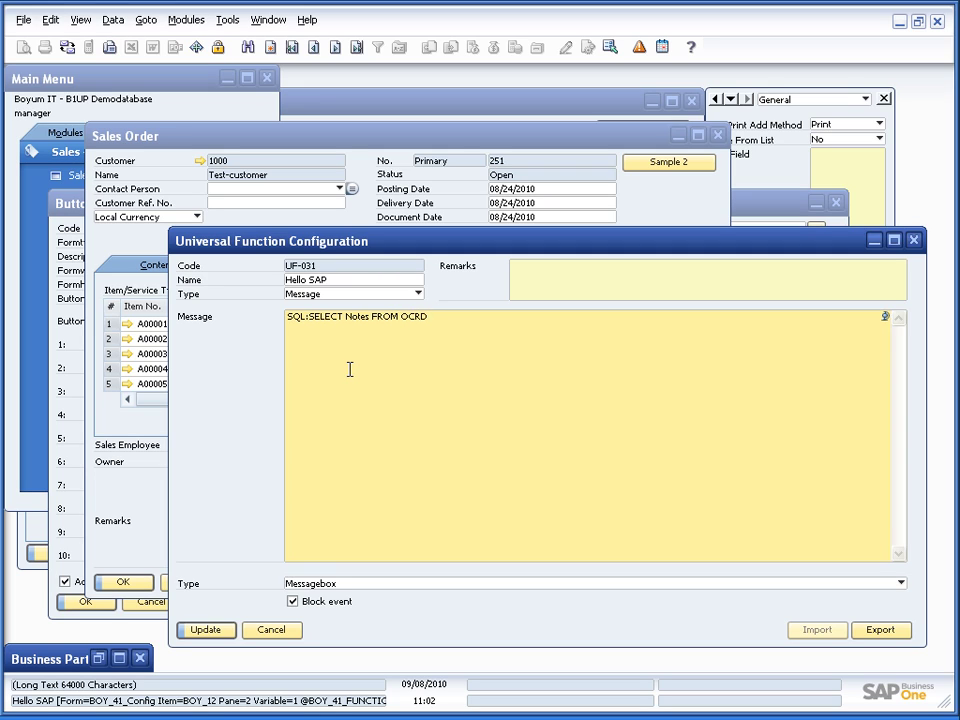
text(WHERE CardCode = $)
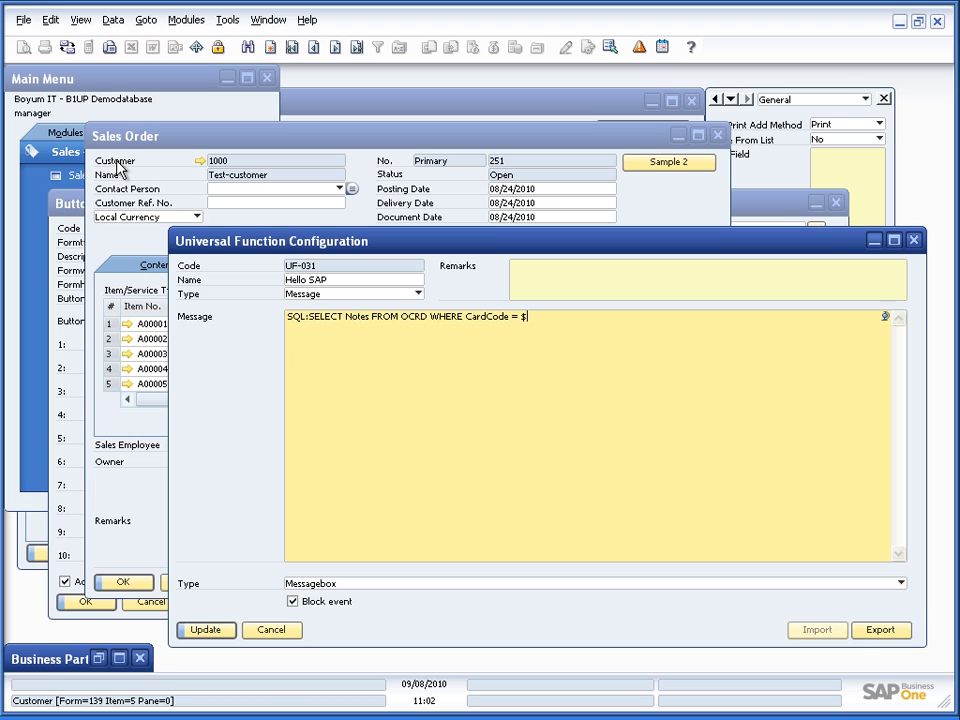
mouse_move(220, 168)
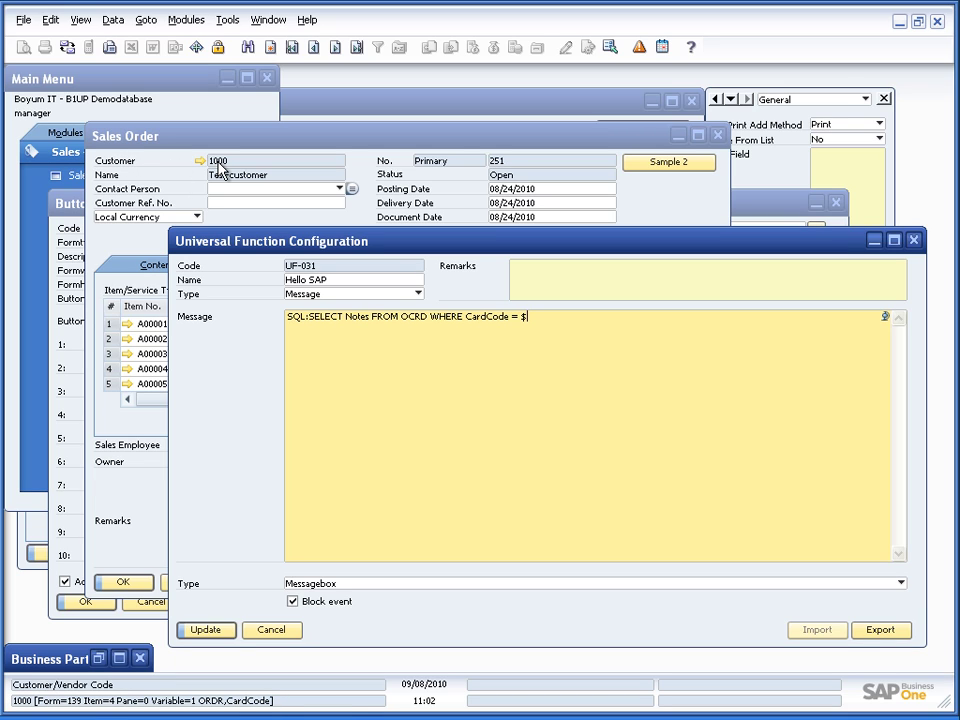
text([])
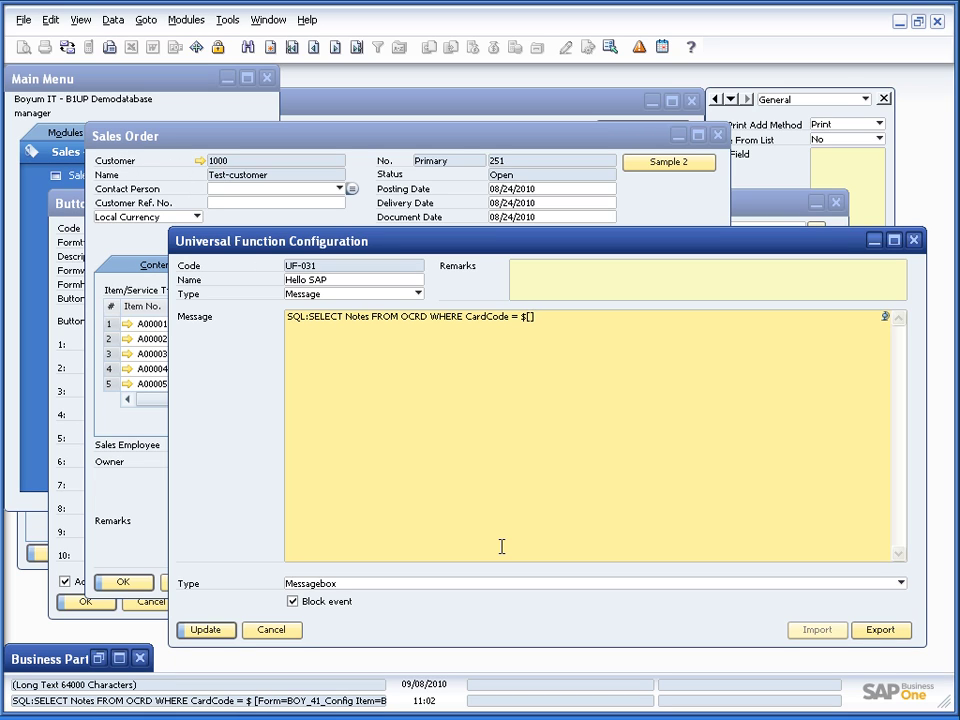
key(Left)
text($4.0.0)
click(311, 339)
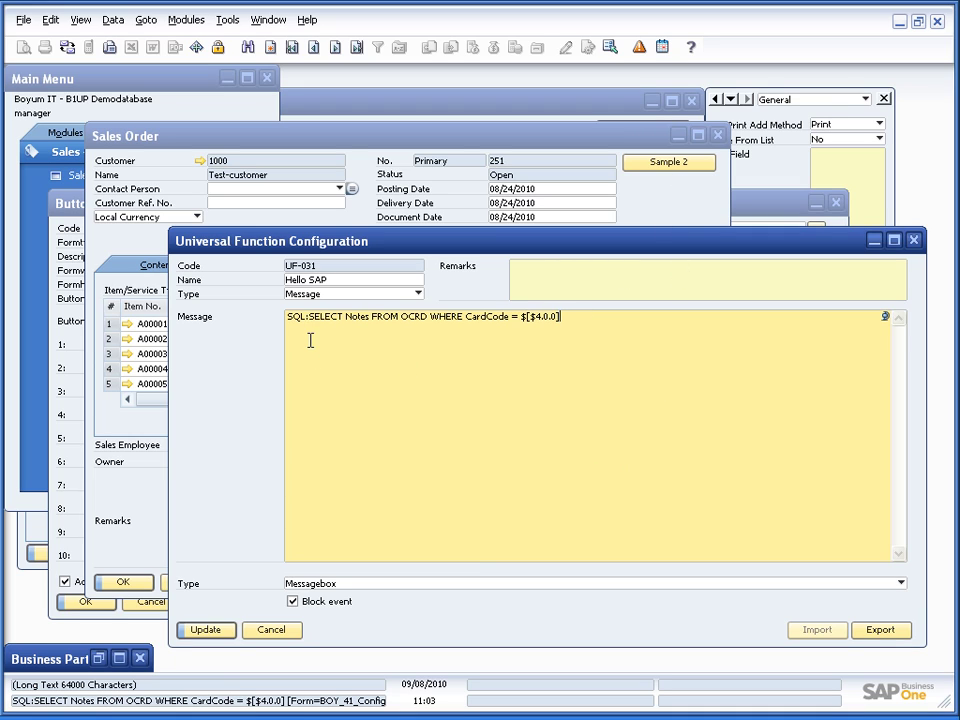
key(shift+End)
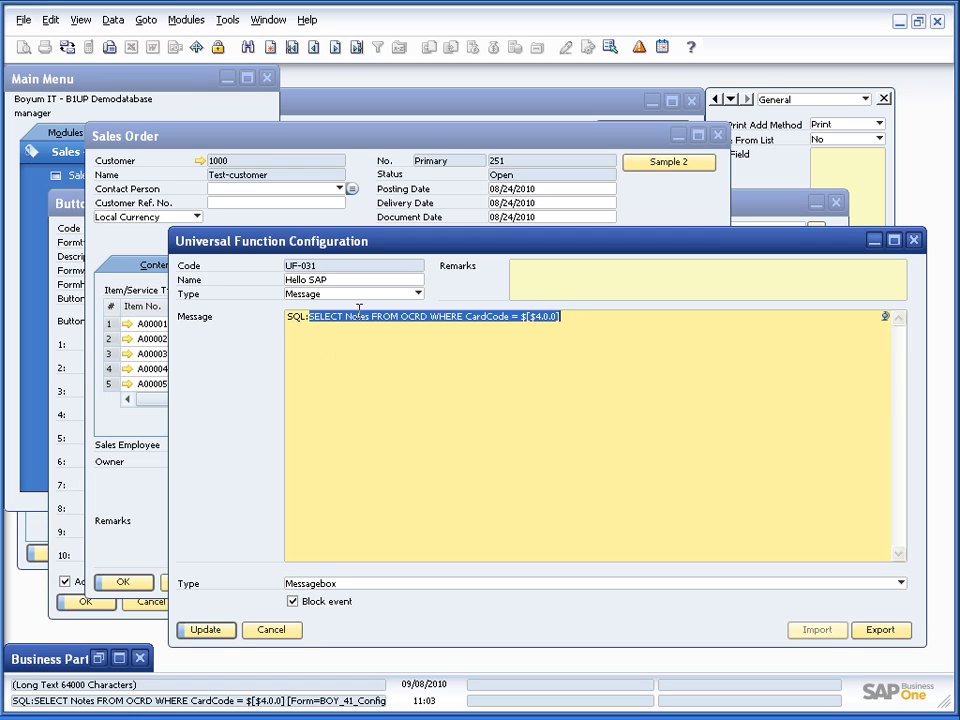
click(368, 407)
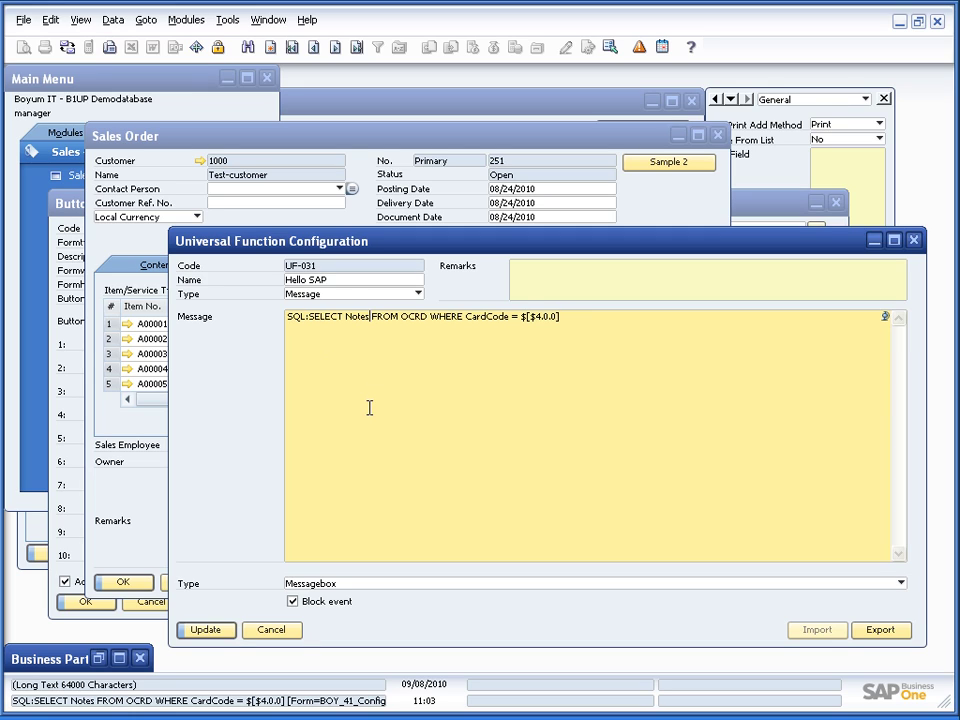
Update the function, run Sample 2 on sales order 251, and dismiss the 'Important message' popup
click(203, 630)
click(240, 145)
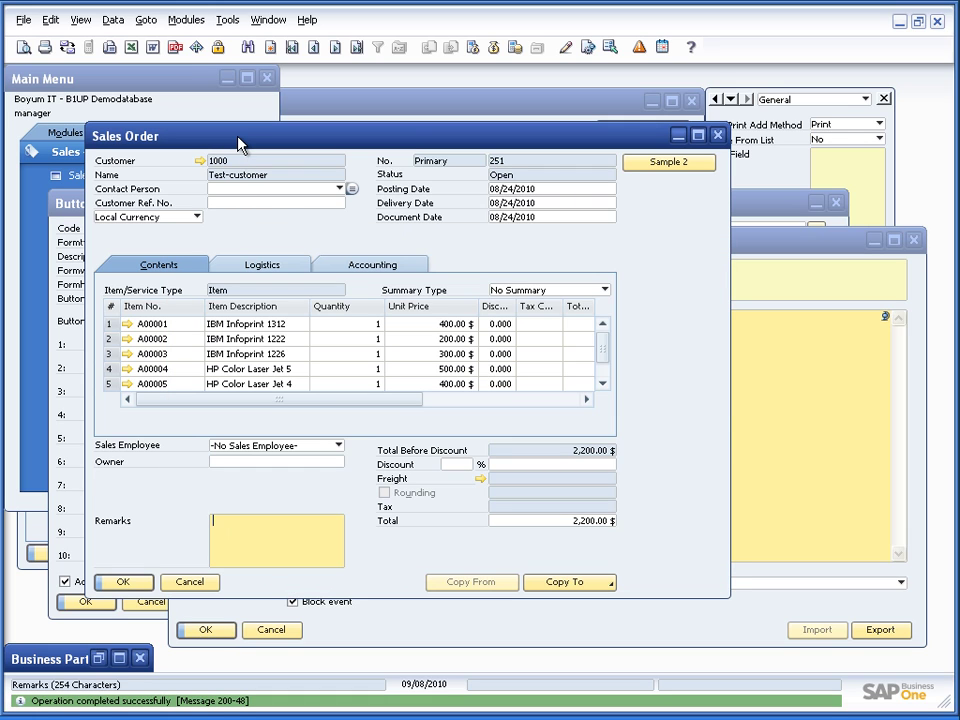
click(635, 167)
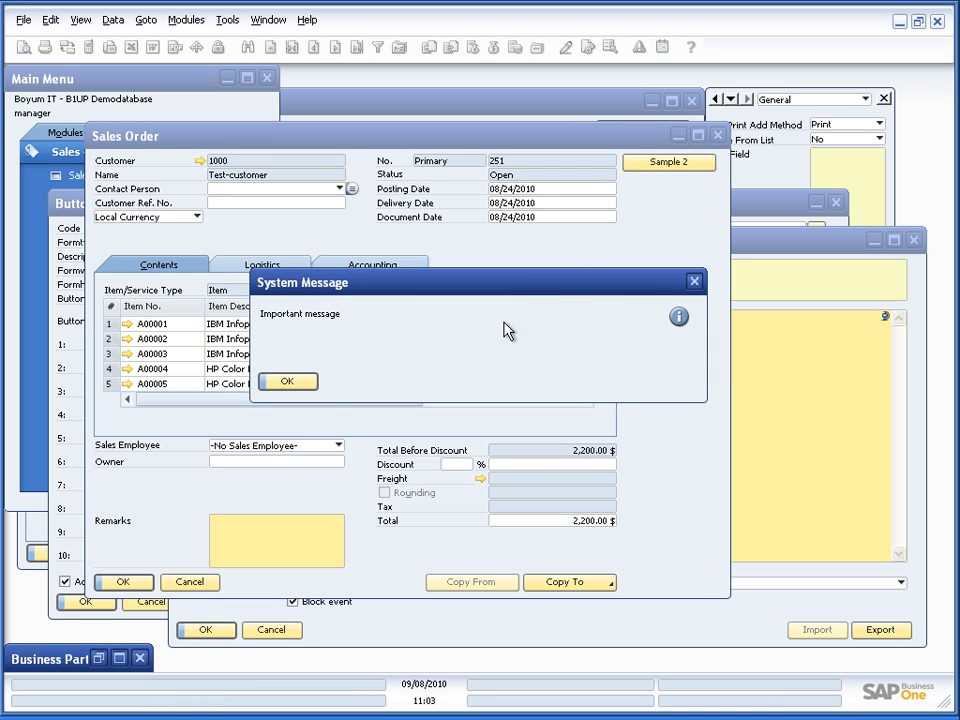
click(300, 385)
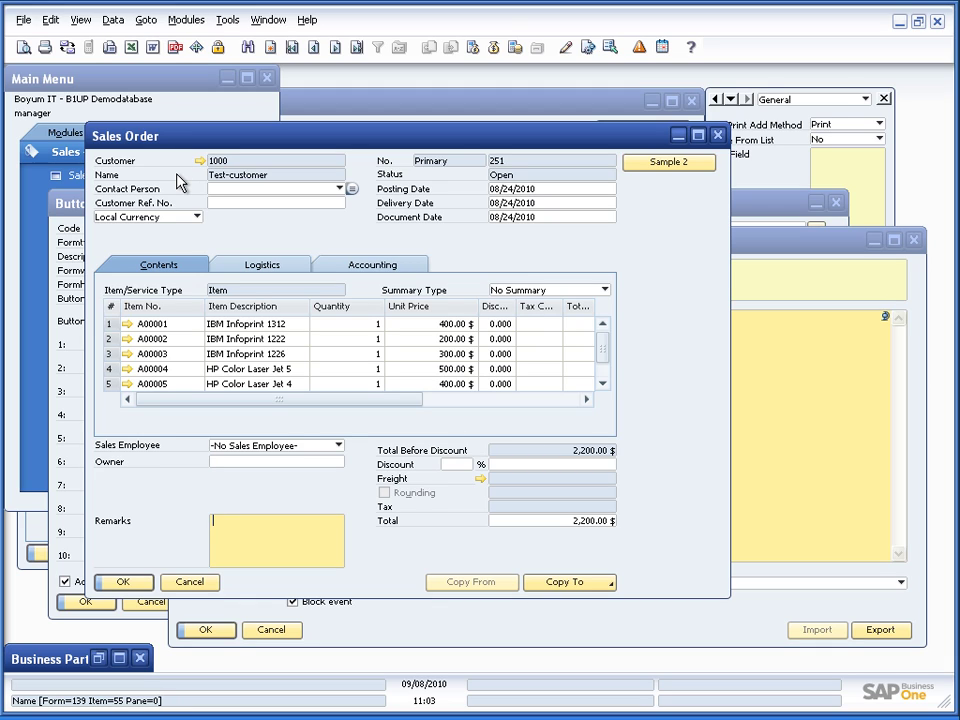
From the first sales order, enter 'Another important message' in customer C20000's Remarks
key(ctrl+Page_Up)
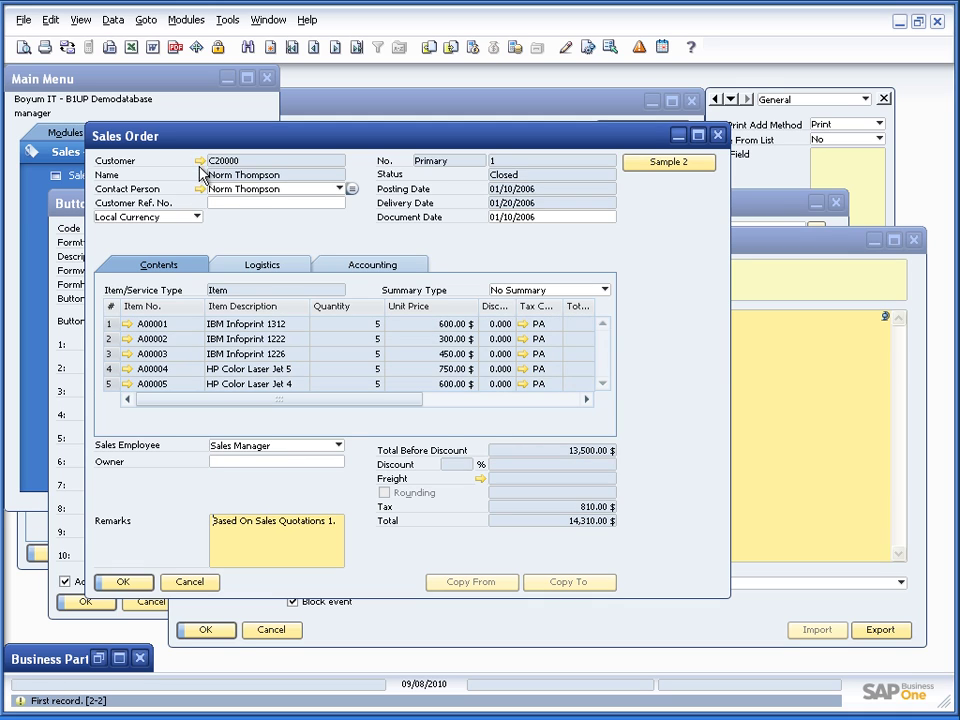
click(199, 161)
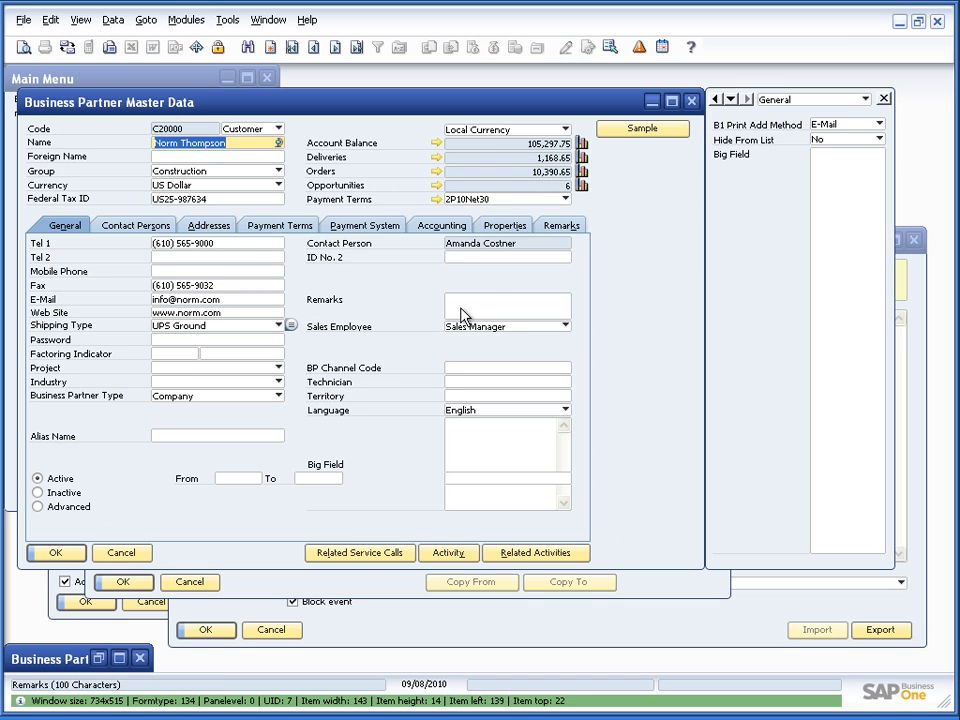
click(492, 298)
text(Ano)
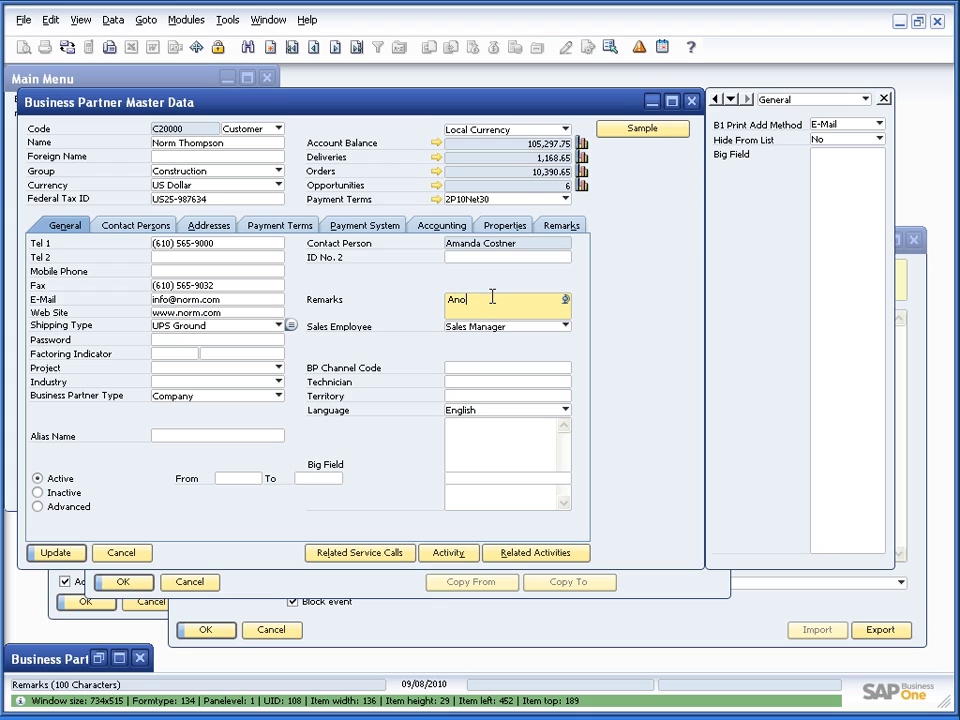
text(ther important message)
key(Return)
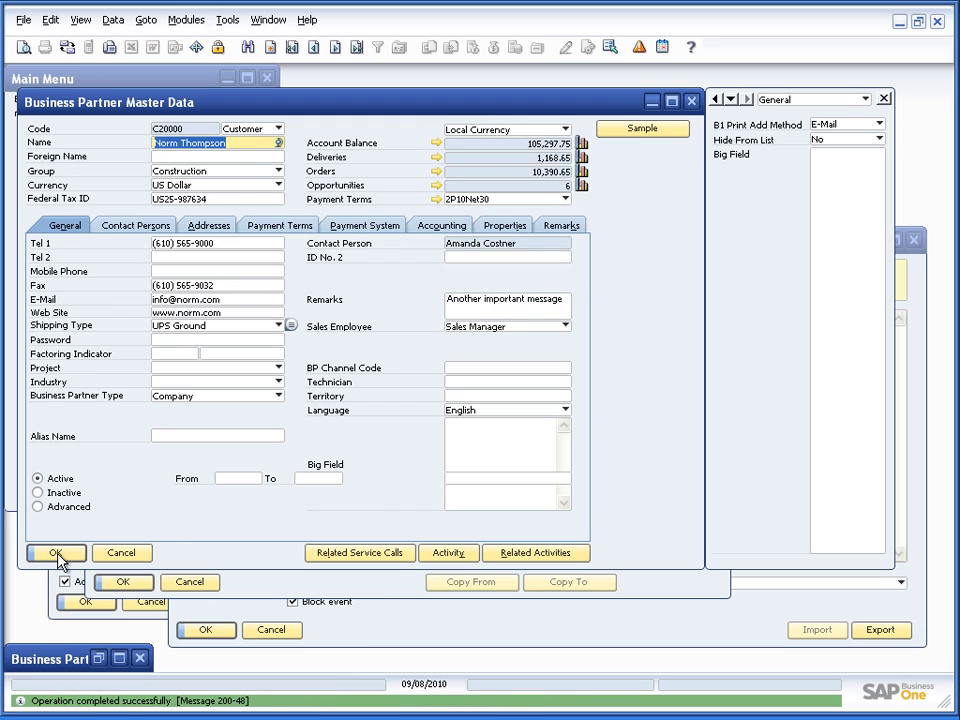
Save the remark, run Sample 2 on the order, and dismiss the popup
click(40, 554)
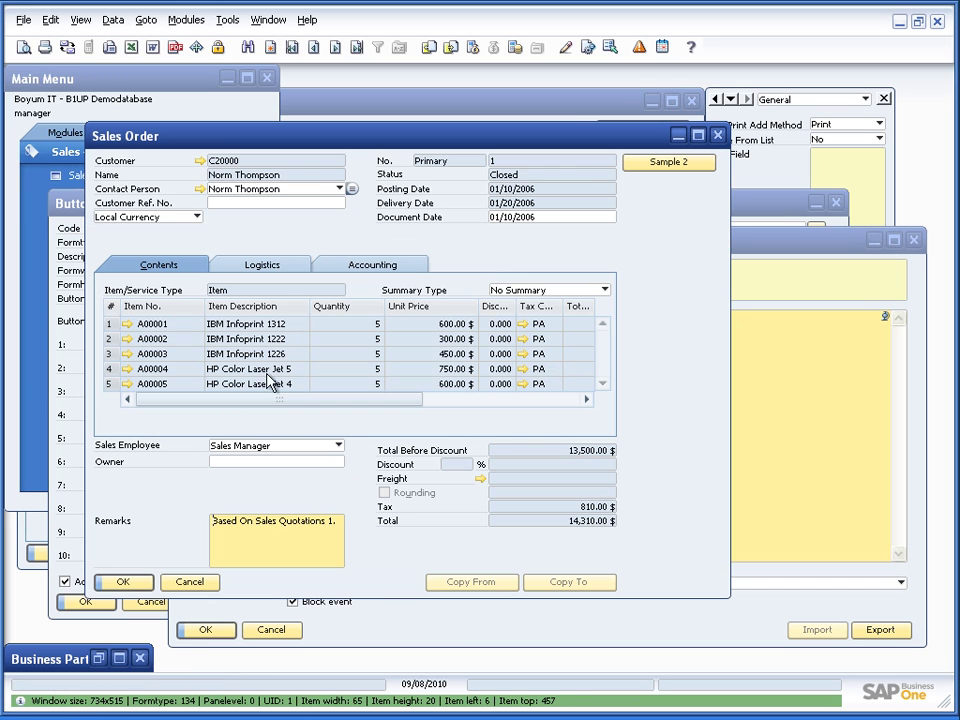
click(640, 165)
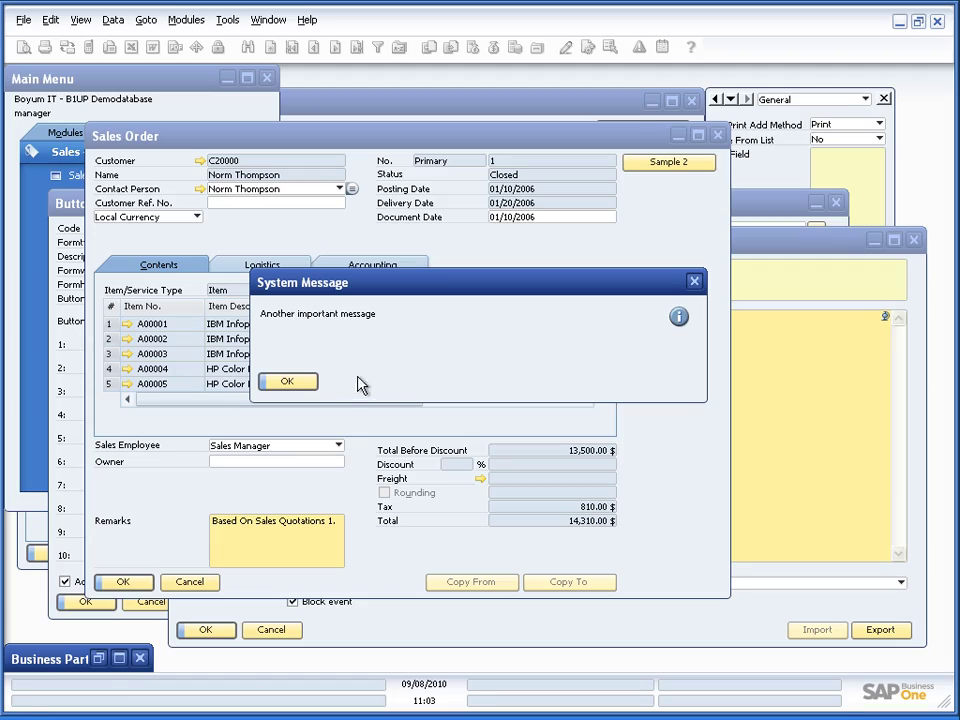
click(308, 383)
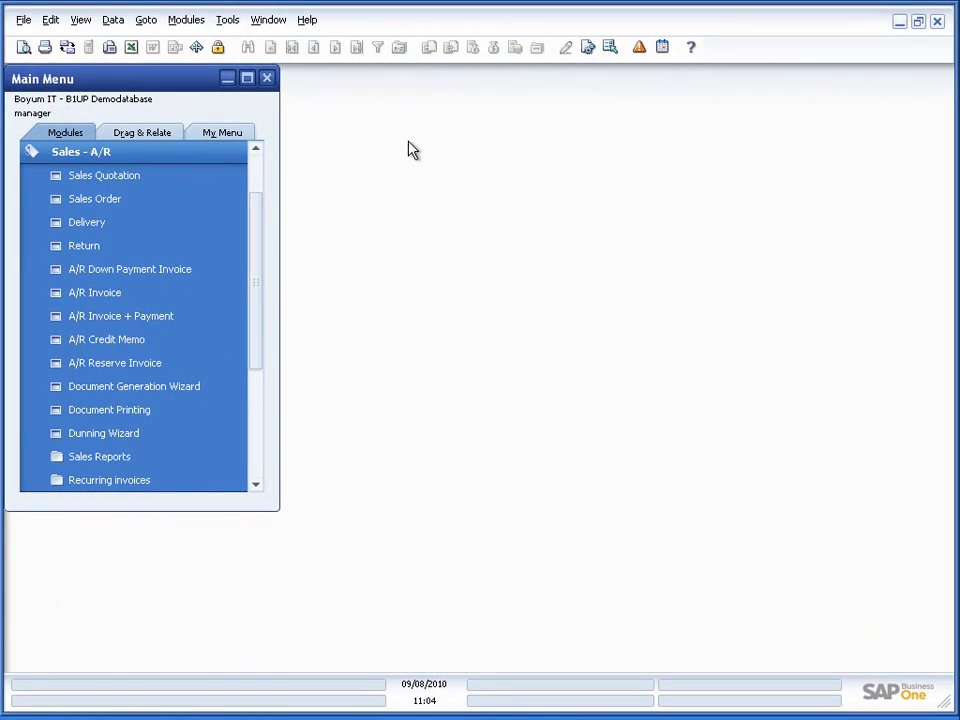
Open a new blank A/R Invoice (number 233) from Sales - A/R
click(109, 294)
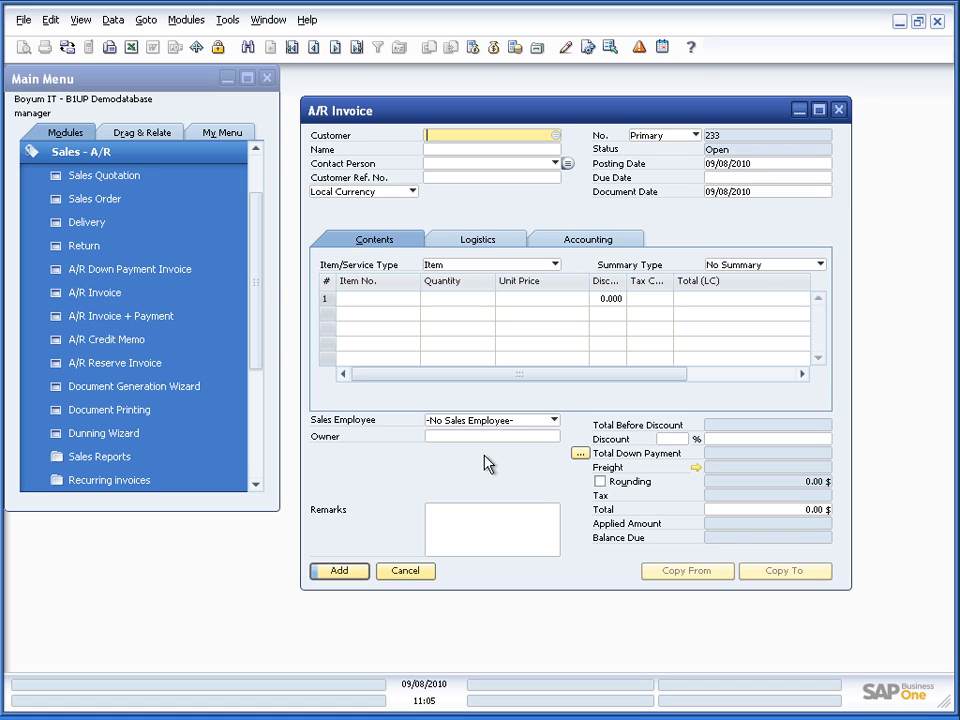
Open B1 Validation Configuration under Administration > Add-Ons > B1 Usability Package > Module configuration
click(34, 151)
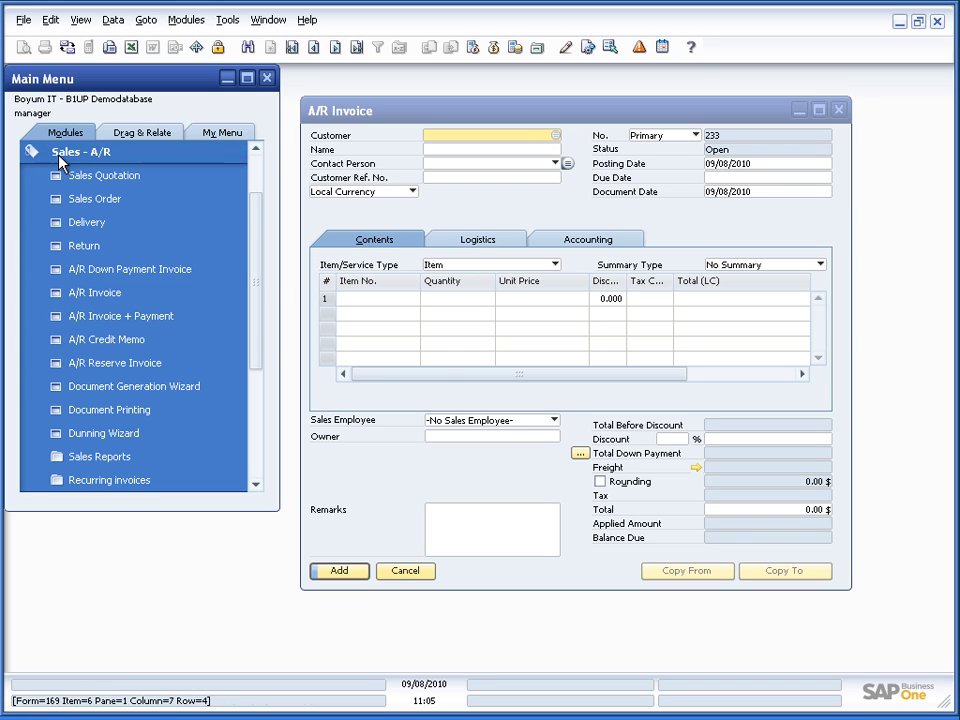
click(64, 158)
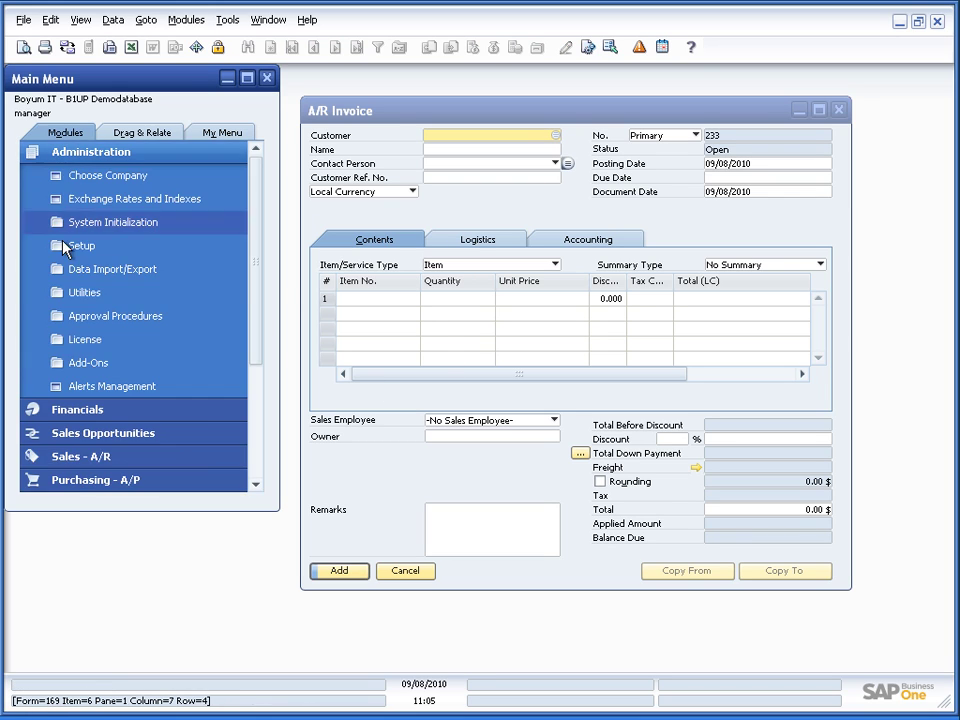
click(66, 363)
click(92, 433)
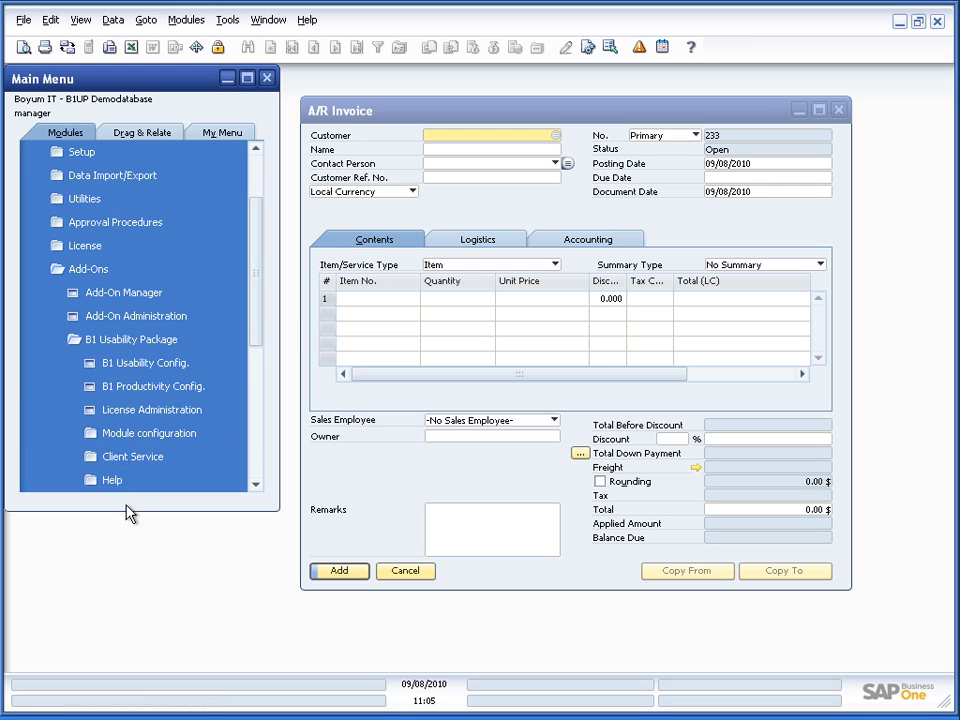
click(126, 432)
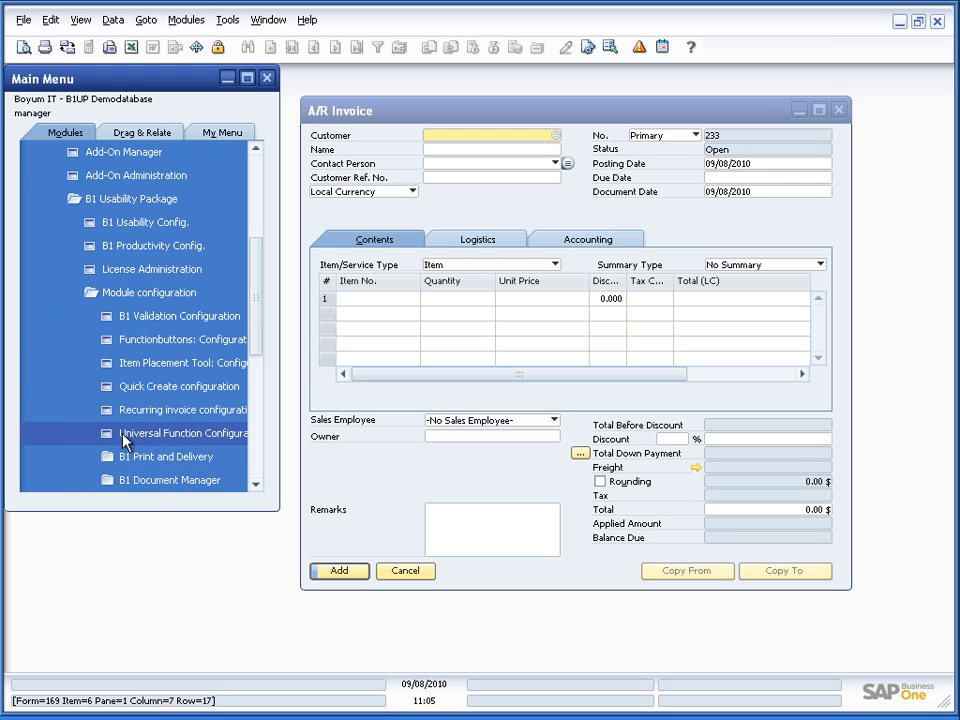
click(166, 333)
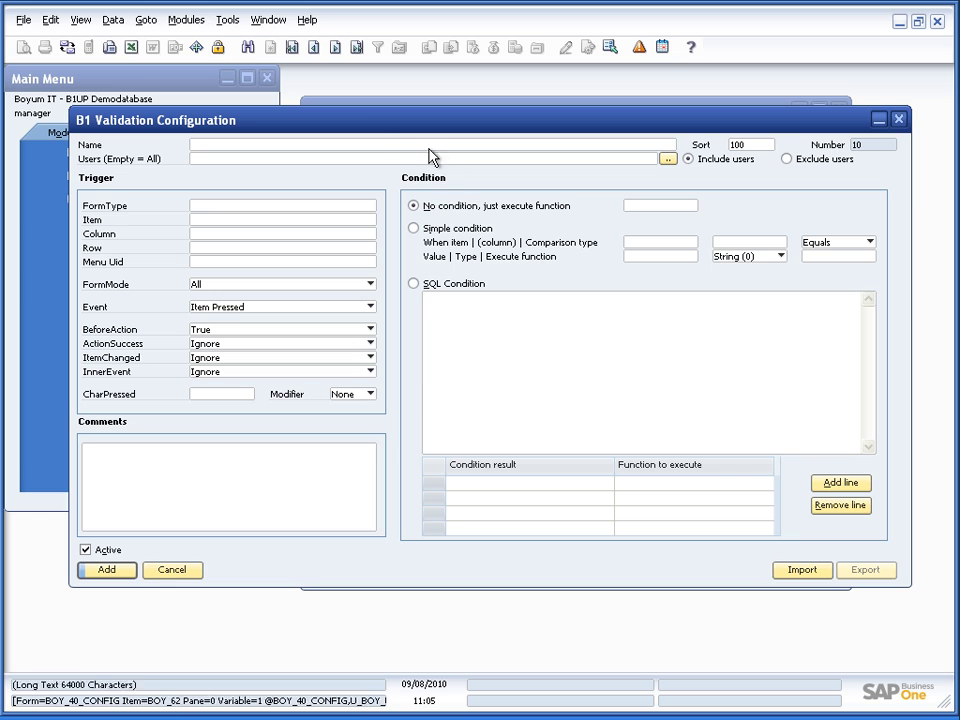
drag(369, 128, 396, 336)
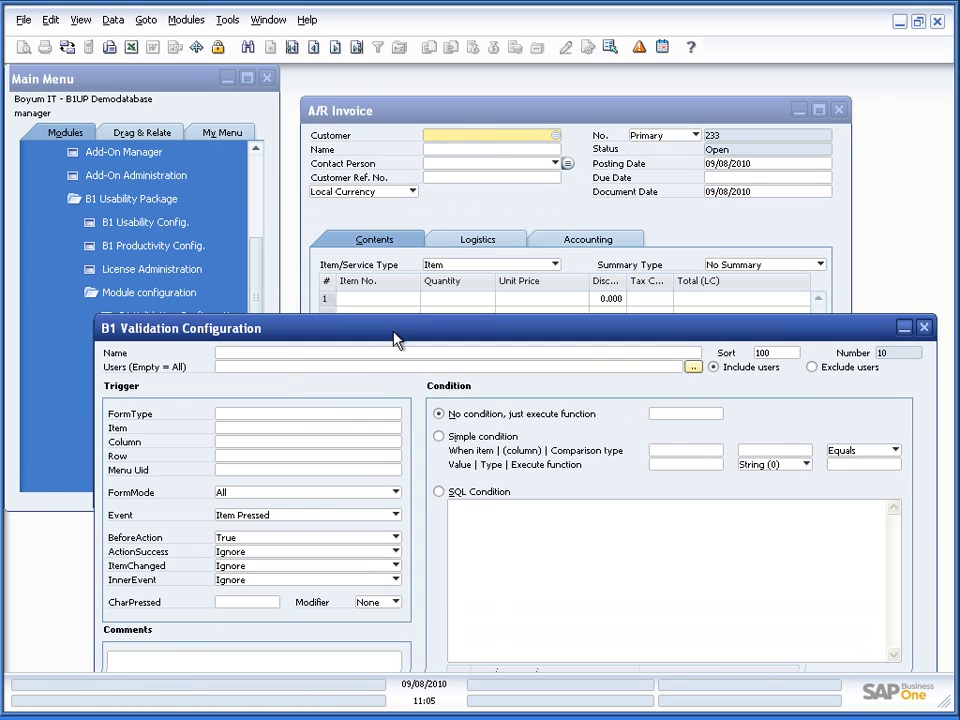
Name the validation 'Test Total' with FormType 133, Item 1, and FormMode Add
click(267, 355)
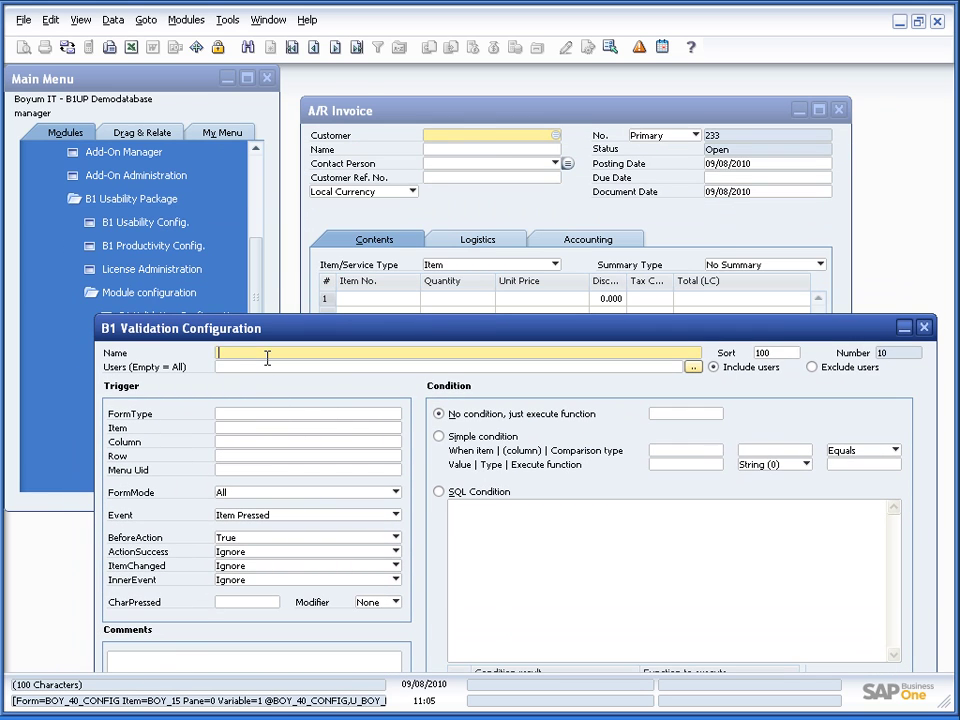
text(test Total)
key(Delete)
text(T)
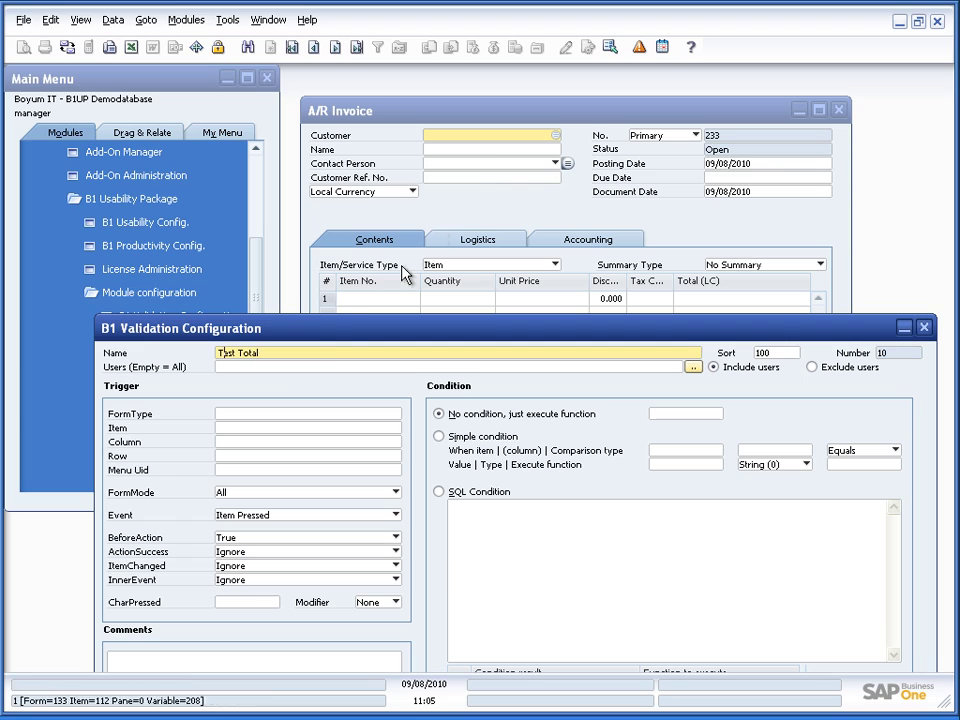
click(290, 414)
text(133)
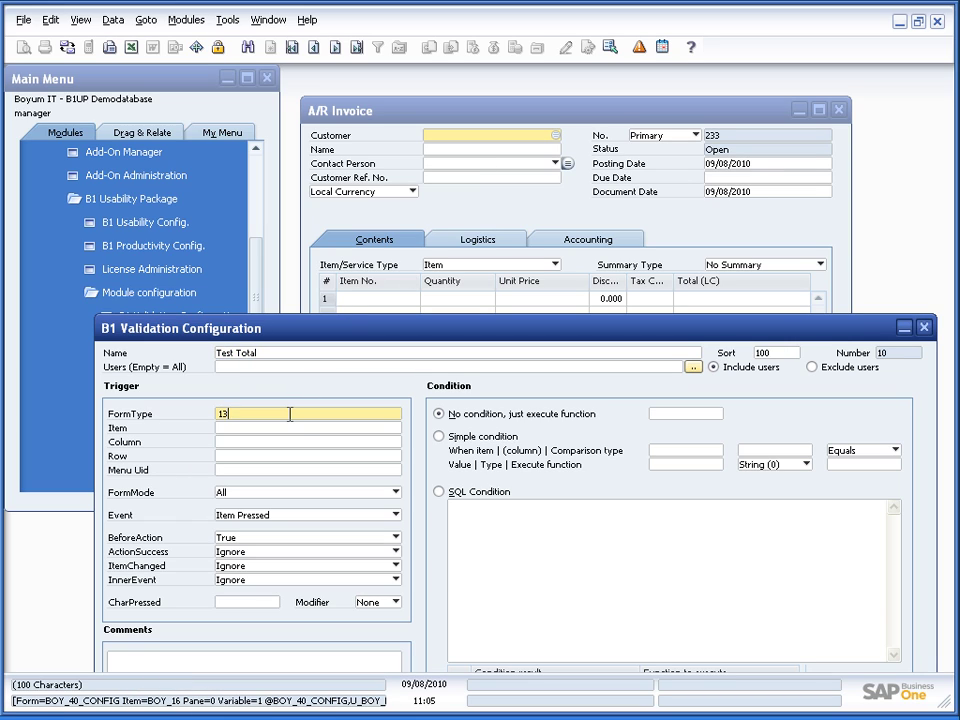
click(256, 429)
text(1)
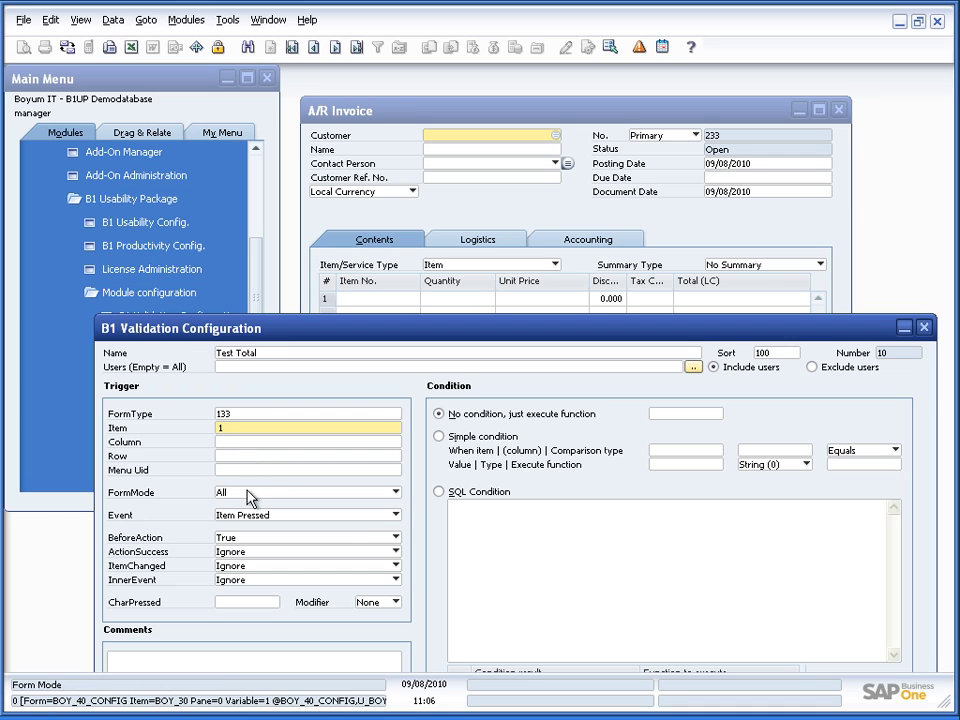
click(241, 494)
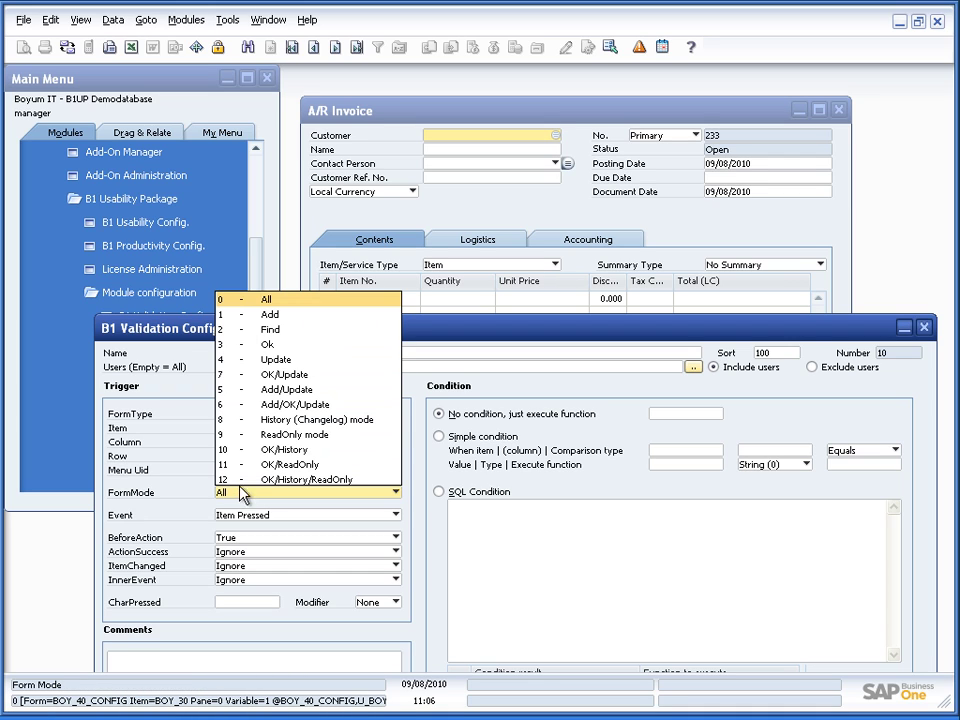
click(258, 315)
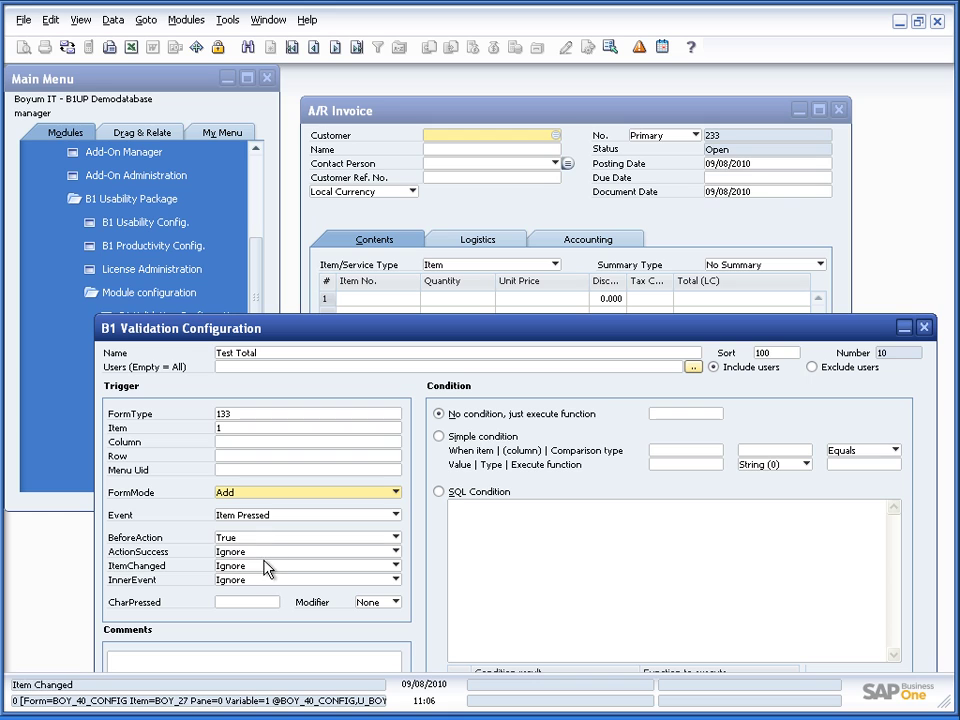
drag(282, 333, 236, 210)
Switch to an SQL condition and start it with an IF testing the invoice total below 20
click(404, 371)
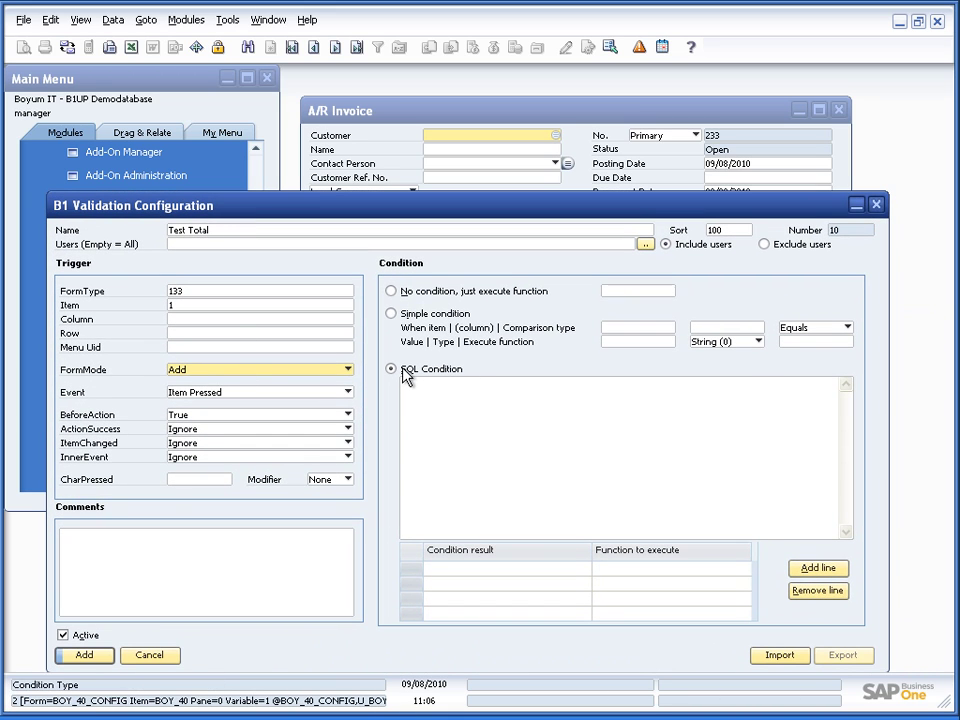
click(452, 426)
text(IF()
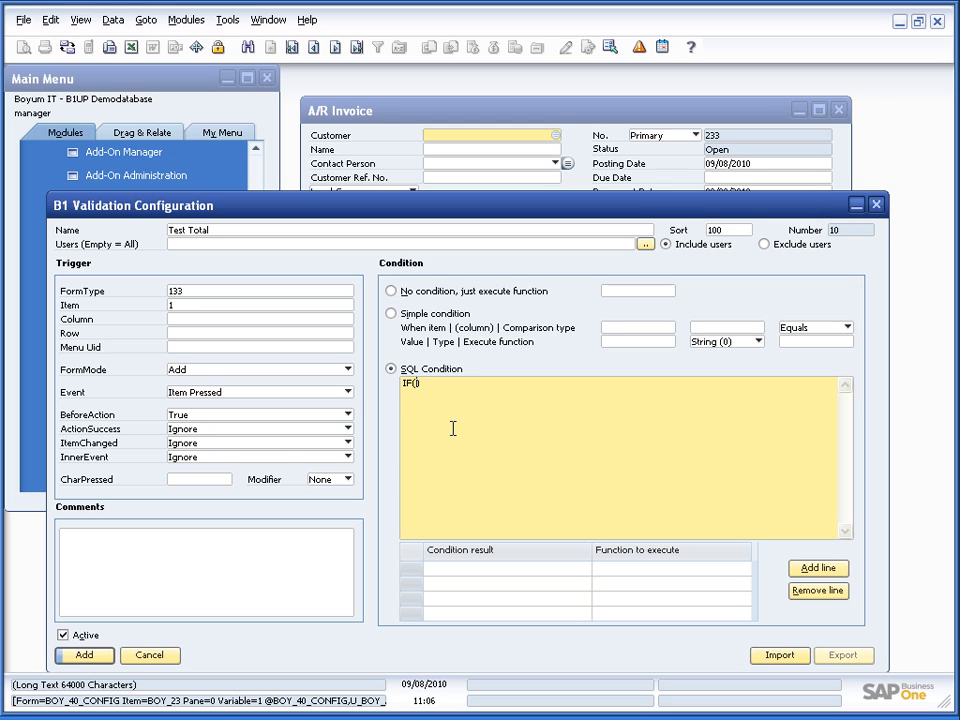
text($[])
text($[$)
click(410, 110)
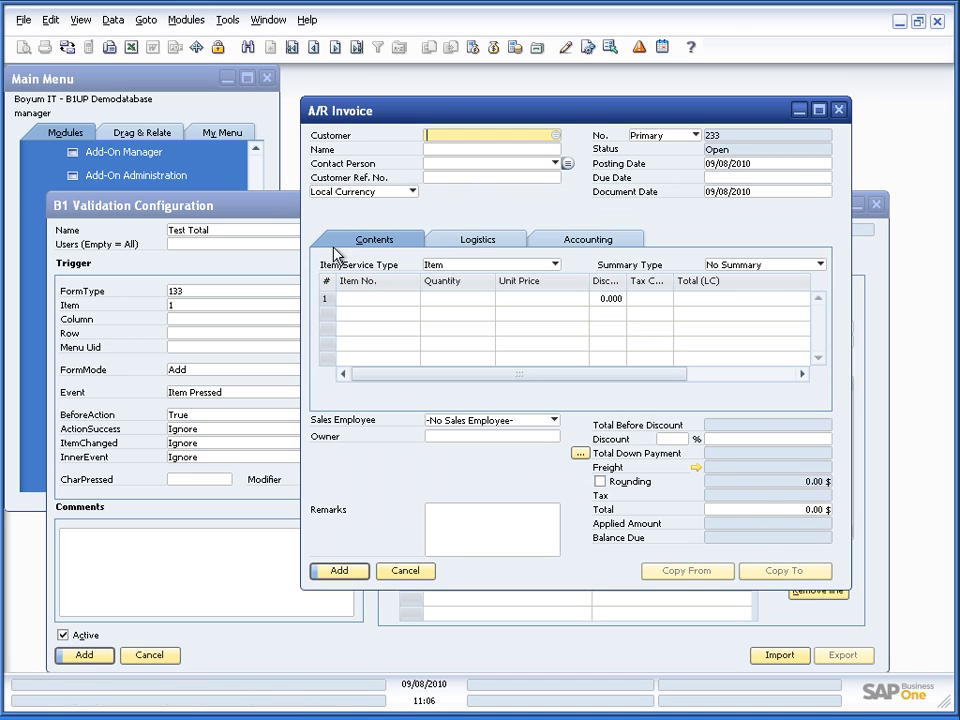
click(294, 221)
text(28)
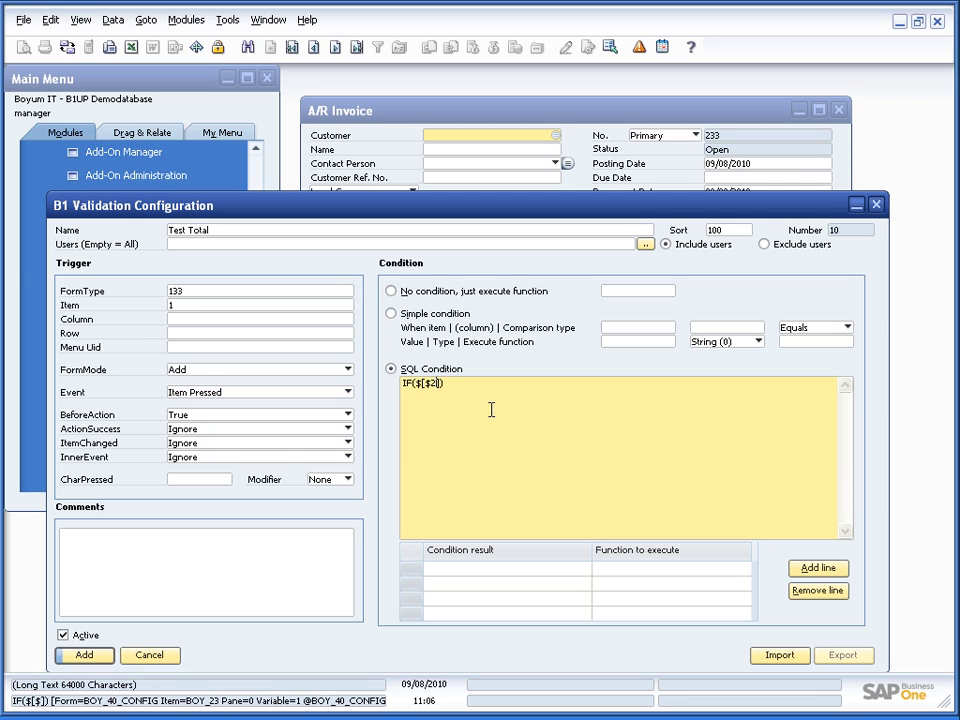
text(.0.NUMBER])
key(End)
text(<)
text(20 )
text(BEGIN)
Complete the BEGIN…END block with SELECT 'SHOW_ERROR' FOR BROWSE and add a SHOW_ERROR result line
key(Return)
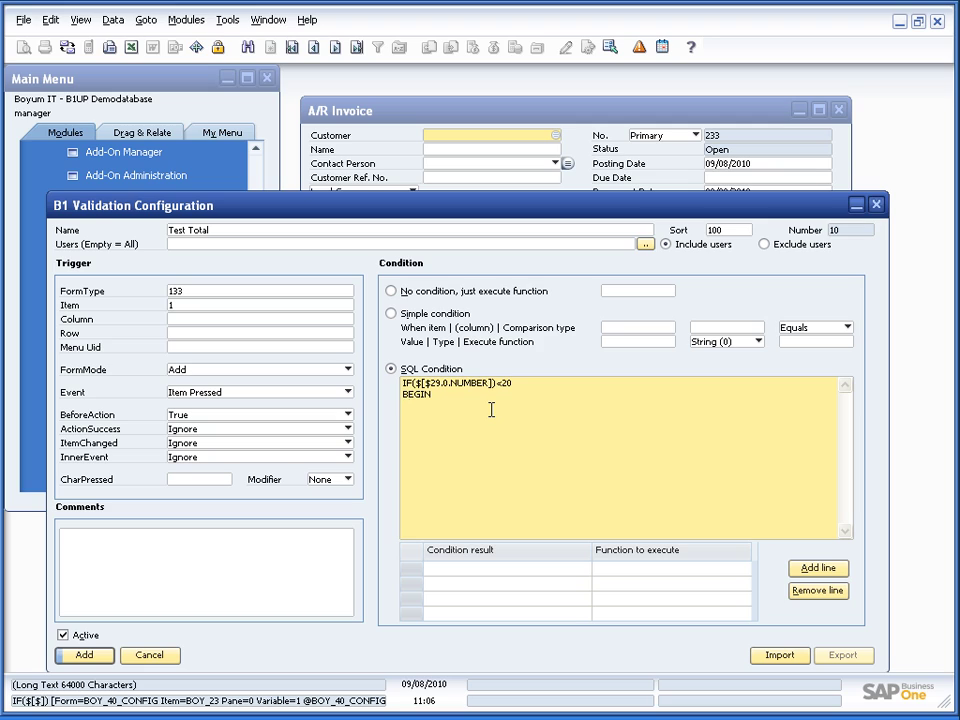
text(END)
key(Return)
text(SELECT 'SHOW_ERROR' FOR BROWSE)
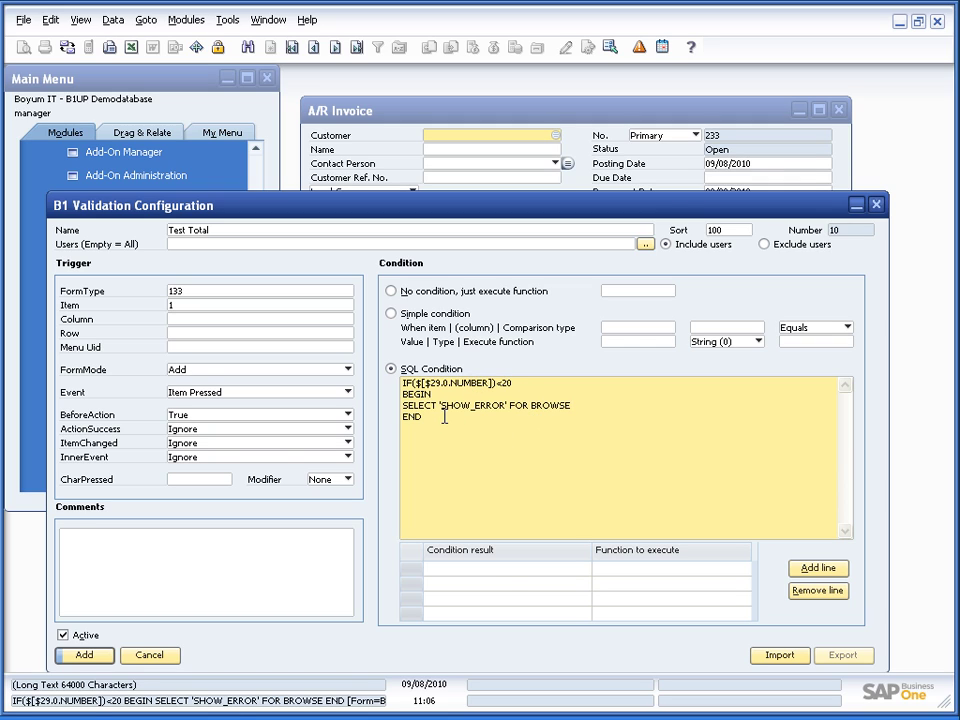
click(803, 570)
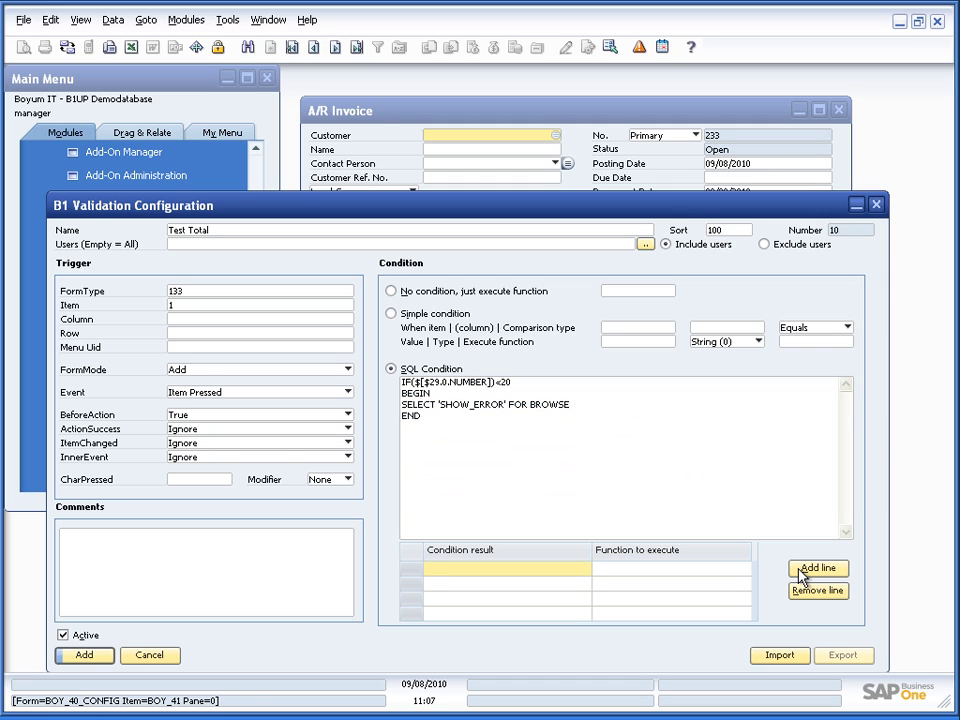
text(SHOW_ERROR)
Create a new Message-type function reading "Can't add invoice with total lower than 20"
click(665, 571)
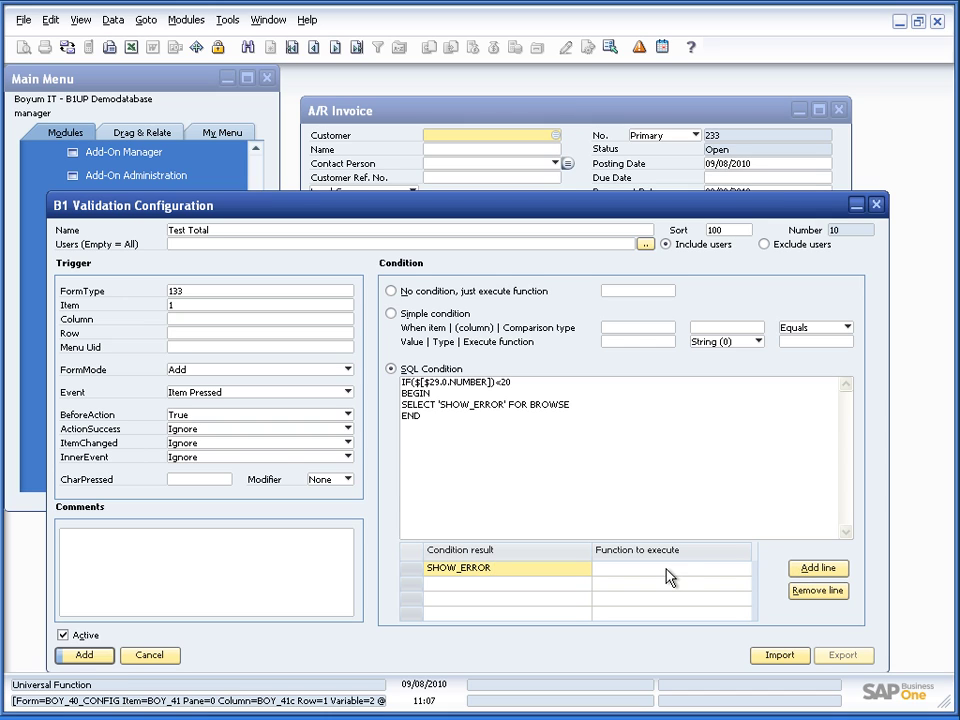
key(Tab)
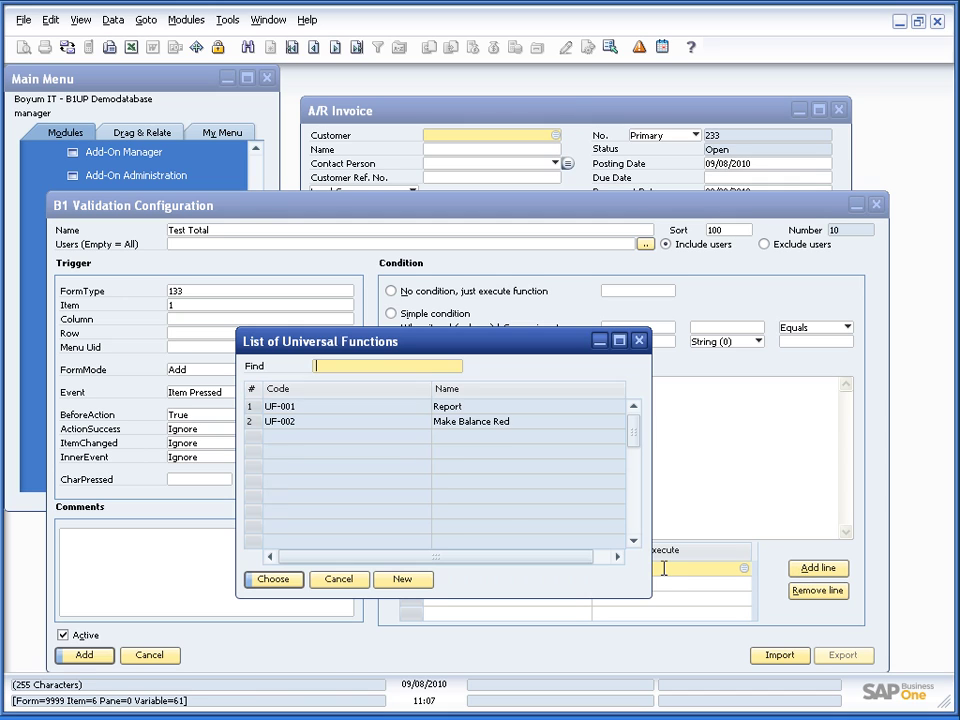
click(401, 582)
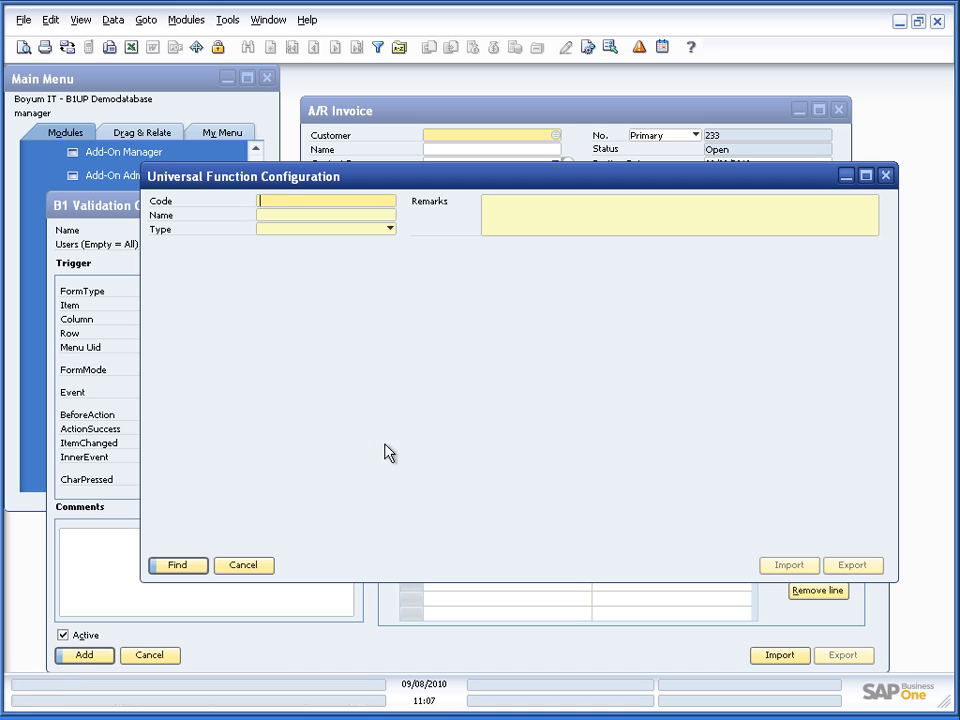
click(310, 230)
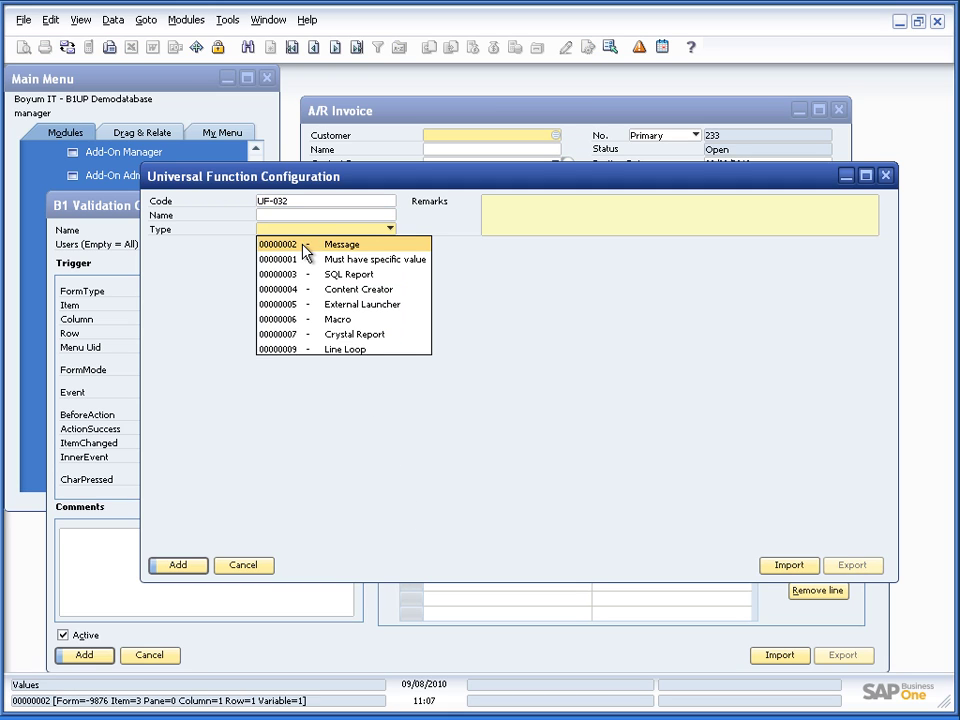
click(311, 251)
click(310, 333)
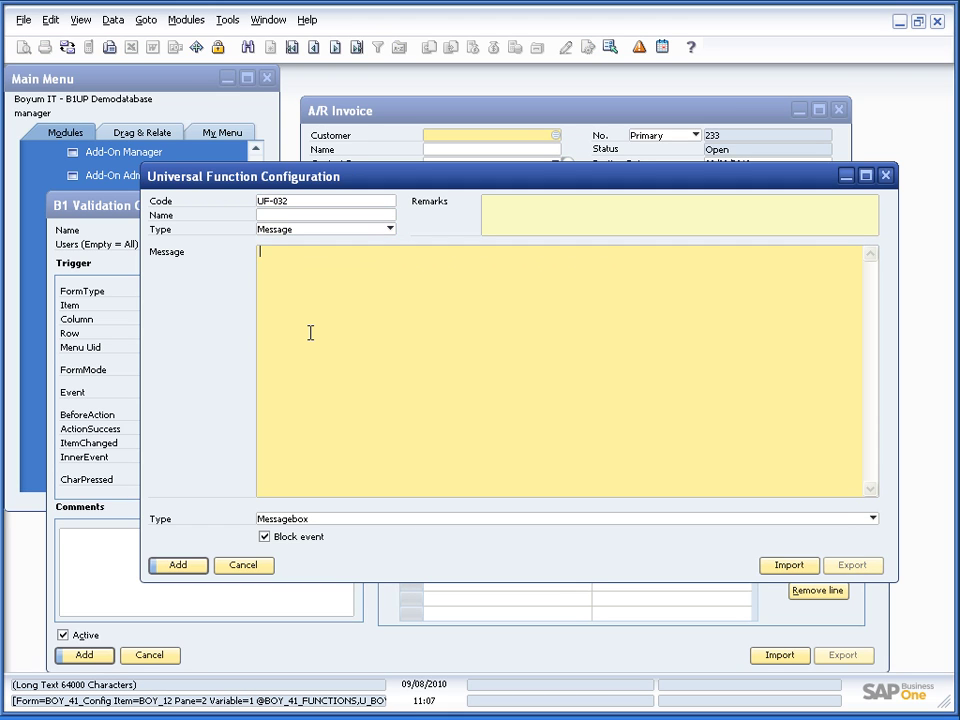
text(Can't add invoice)
key(BackSpace)
key(BackSpace)
key(BackSpace)
text(ice with total l)
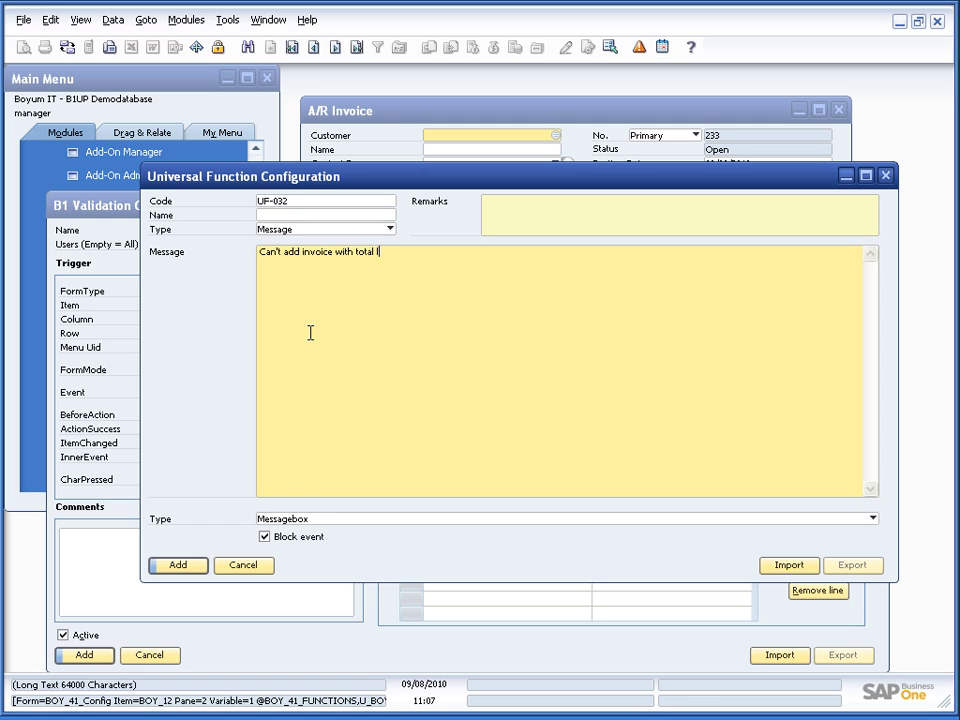
text(ower than 20)
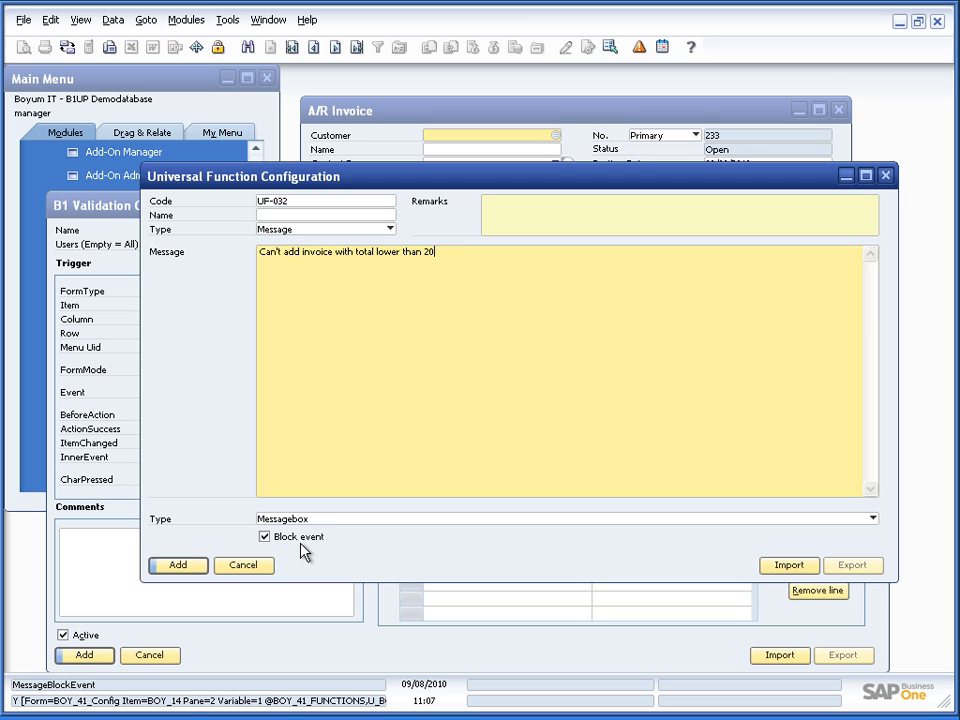
Set the message to Statusbar Error, name the function 'Error', and add it
drag(400, 176, 788, 232)
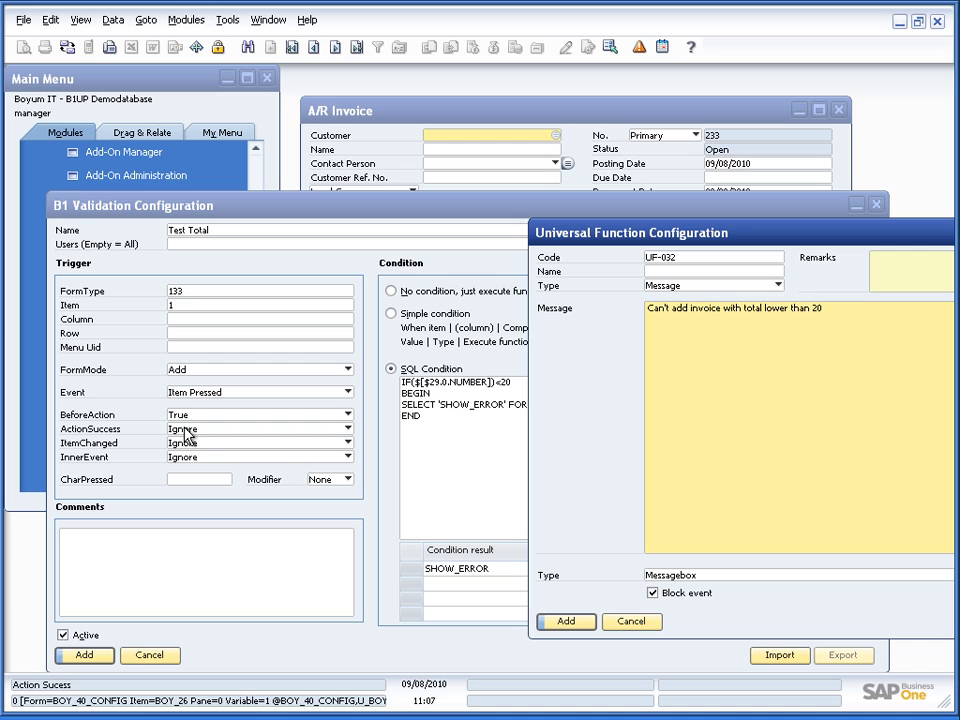
drag(550, 232, 272, 205)
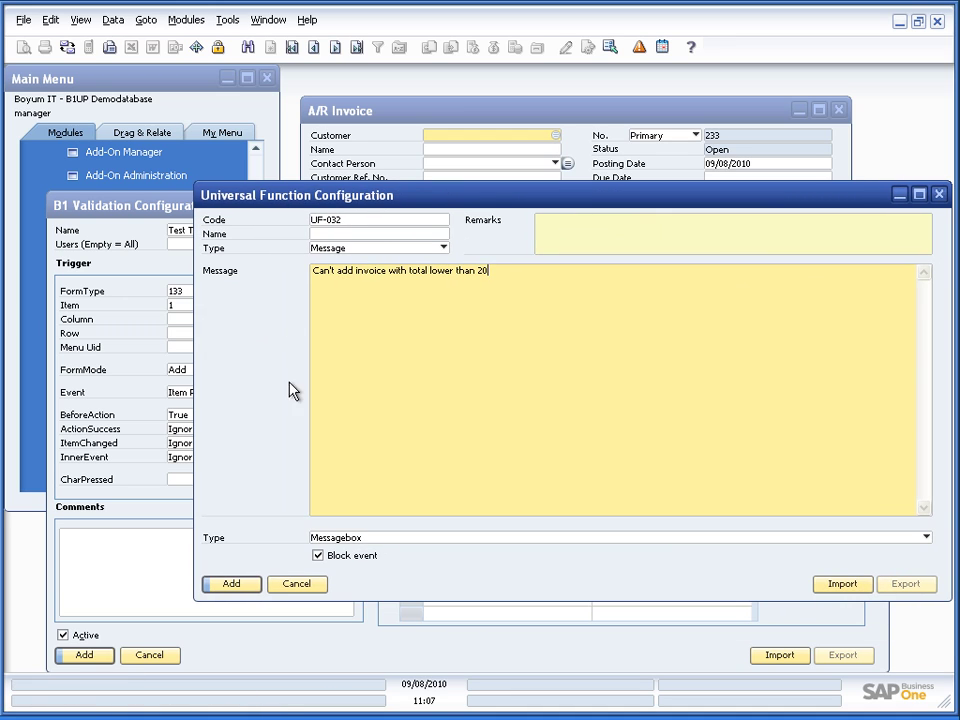
click(328, 538)
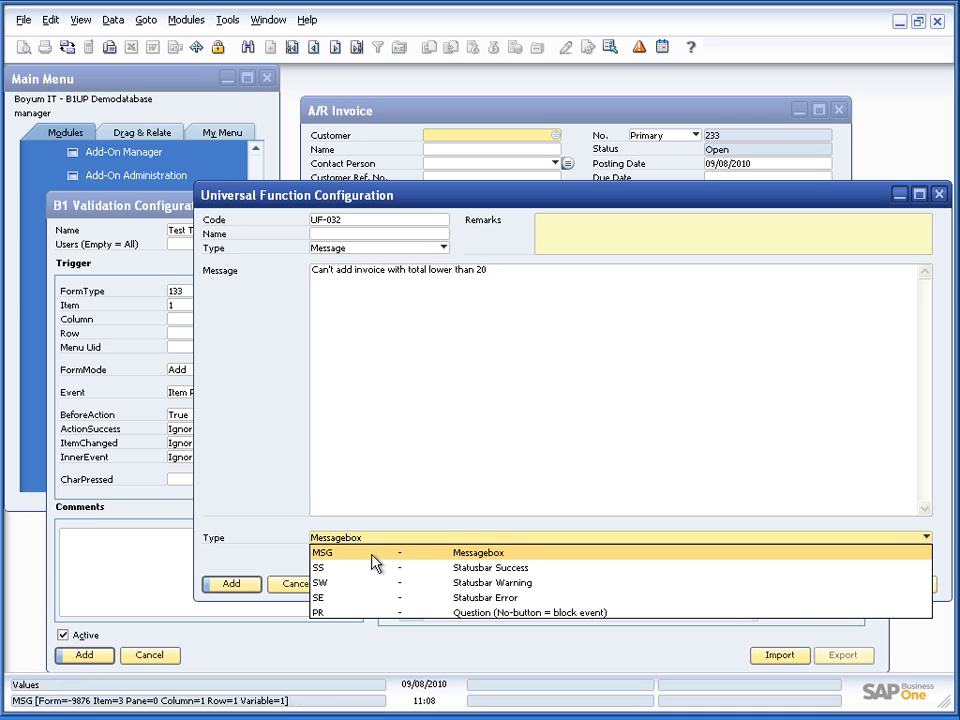
click(377, 598)
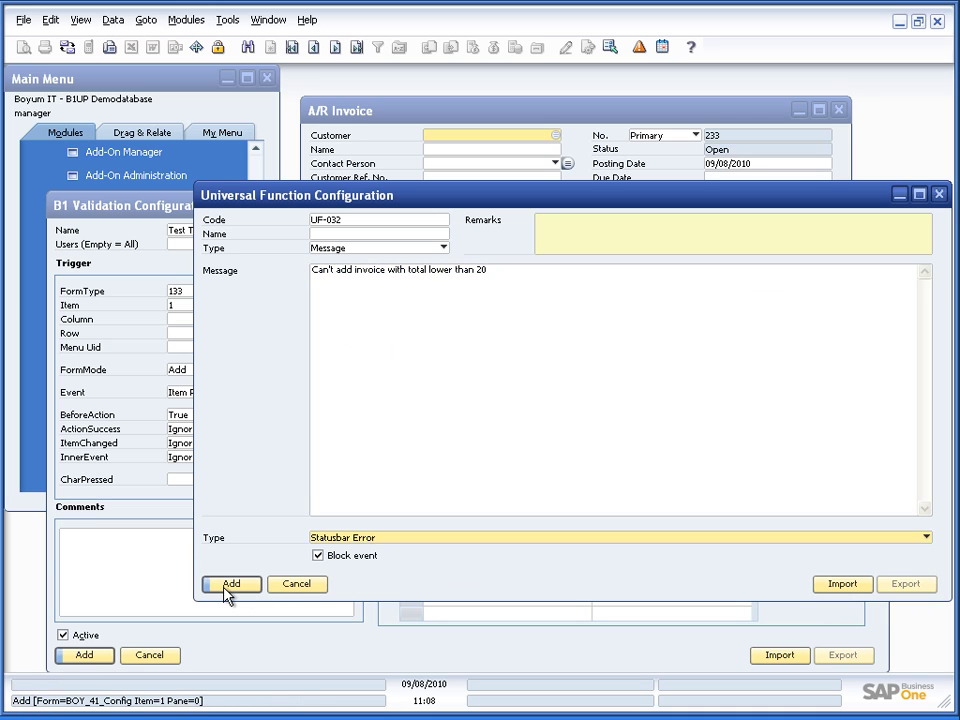
click(358, 315)
key(shift+Tab)
key(shift+Tab)
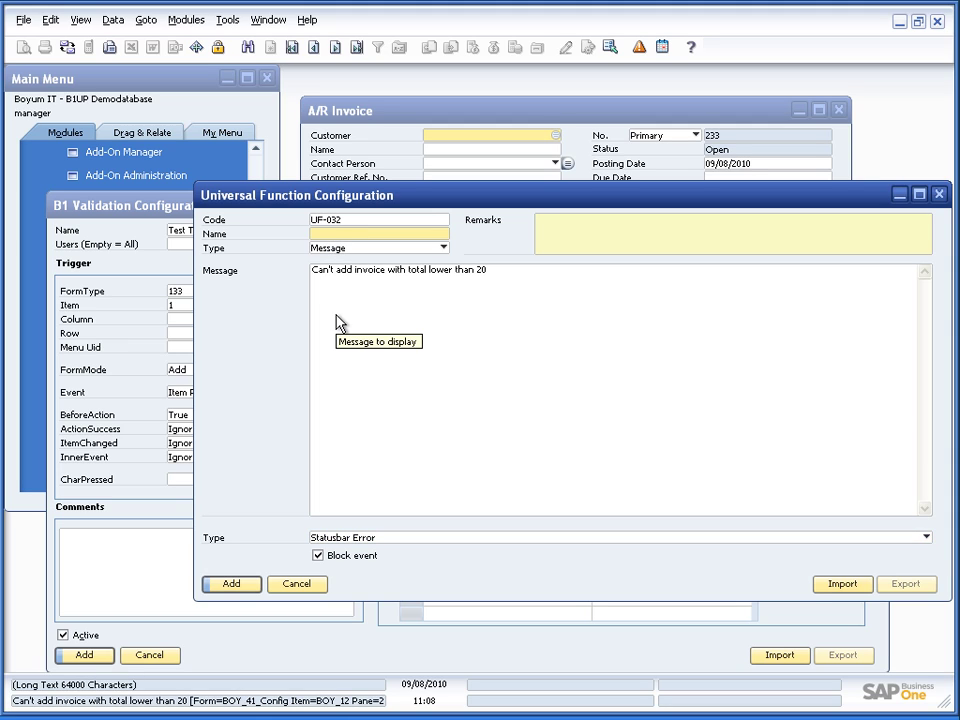
text(Error)
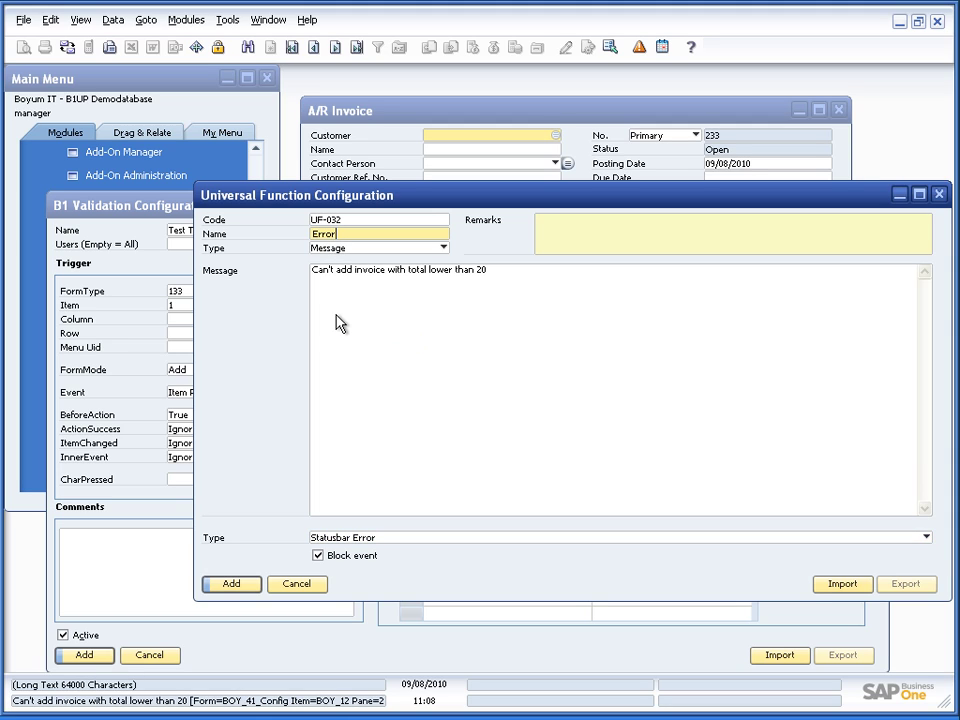
click(244, 596)
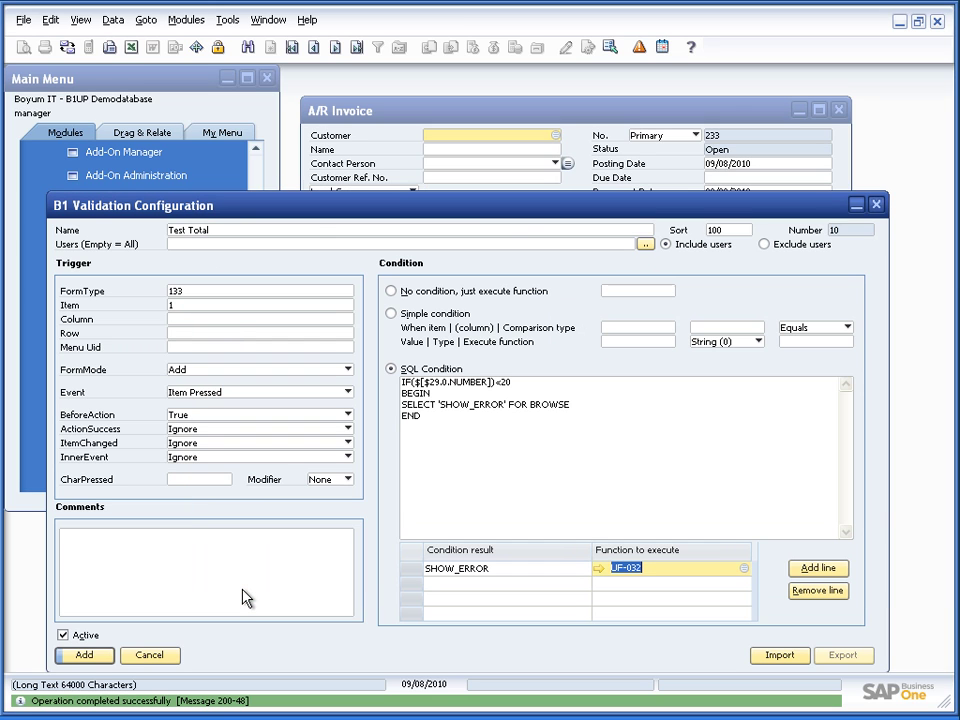
Save the Test Total validation
click(386, 118)
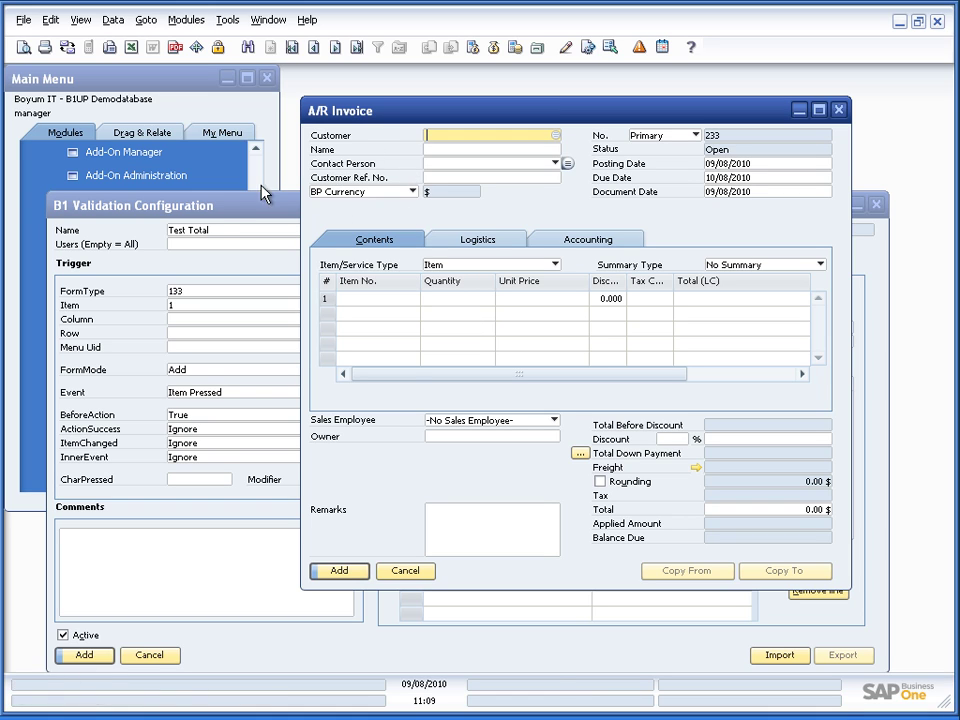
click(212, 215)
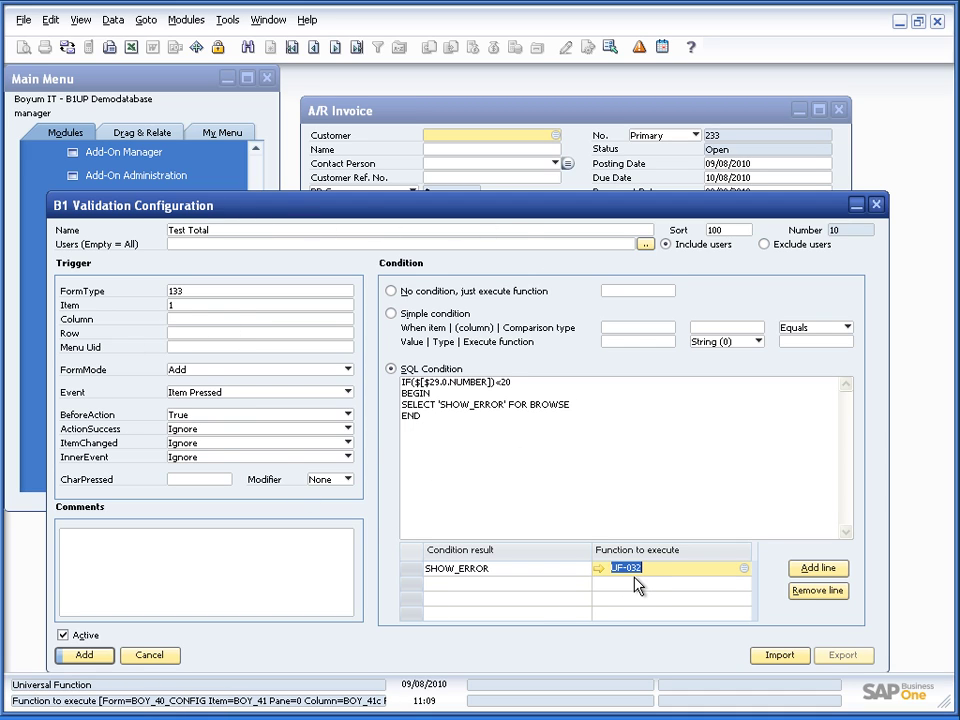
click(88, 655)
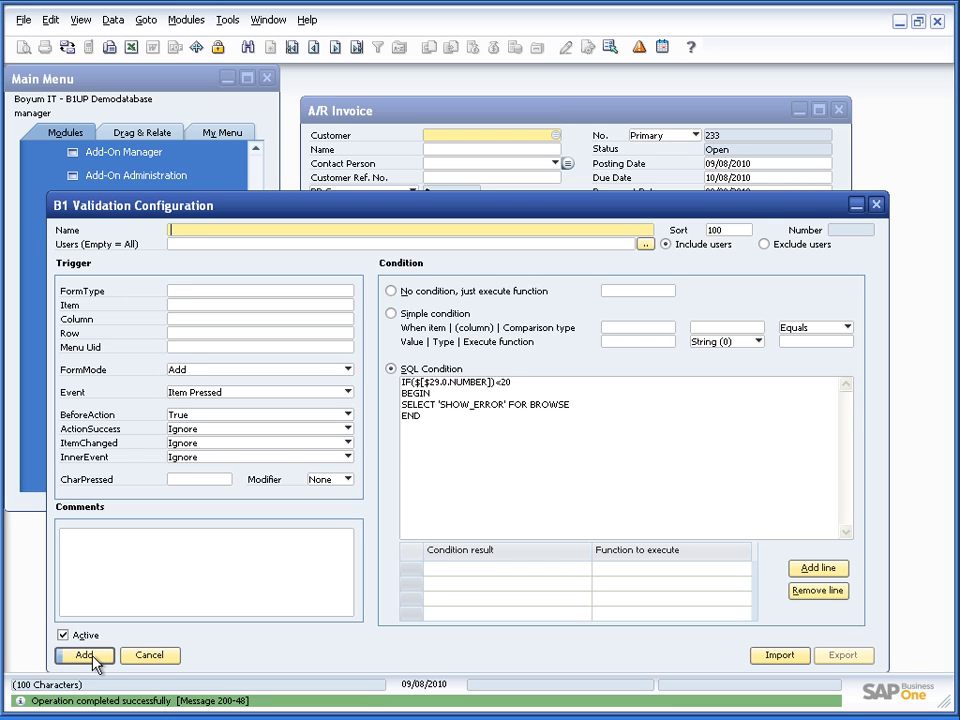
Try adding an A/R invoice with item A00001 at unit price 10, which is refused
click(465, 135)
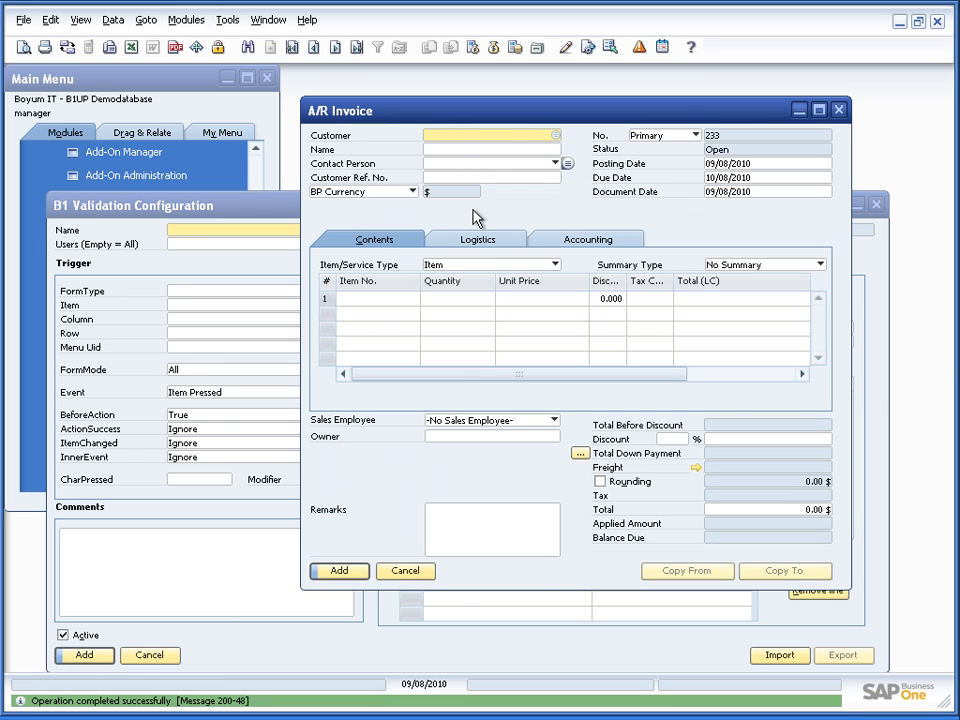
key(Tab)
key(Return)
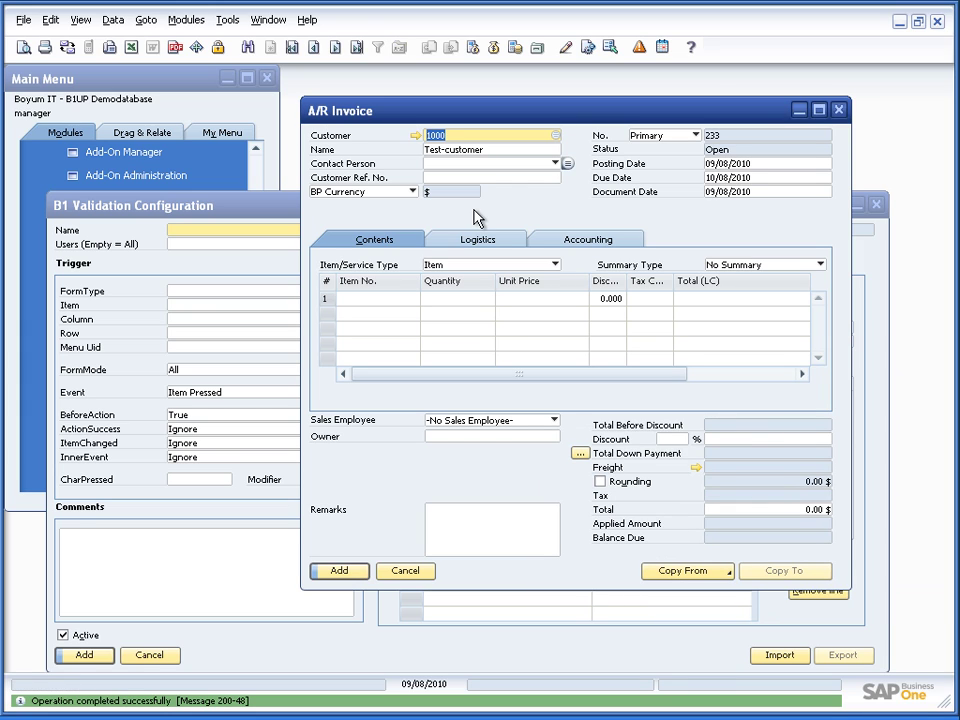
click(379, 298)
key(Tab)
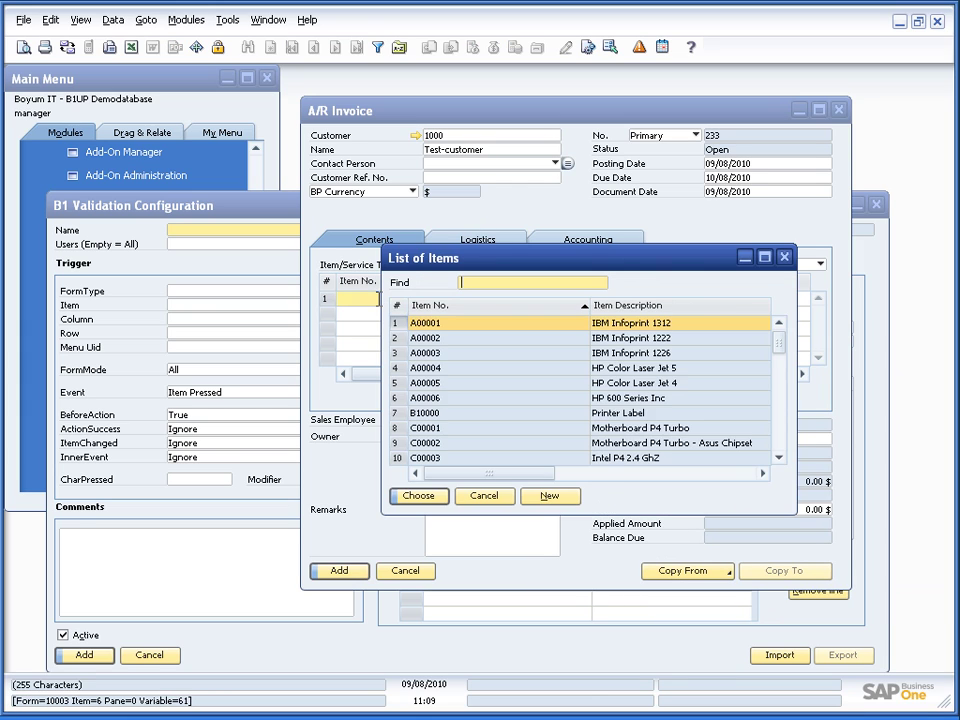
key(Return)
click(540, 293)
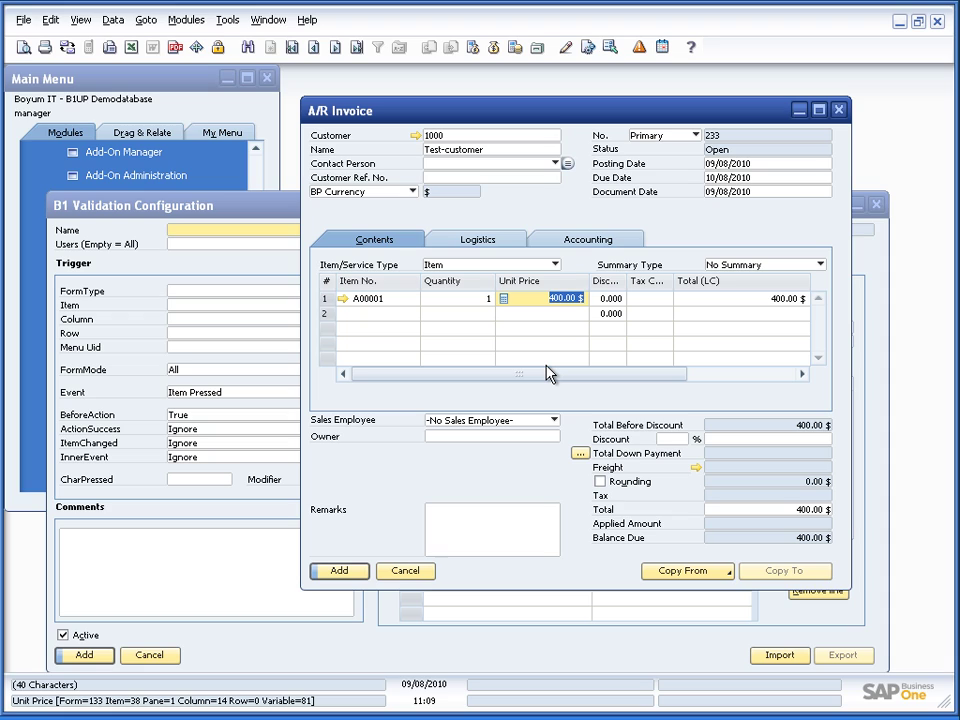
text(10)
key(Tab)
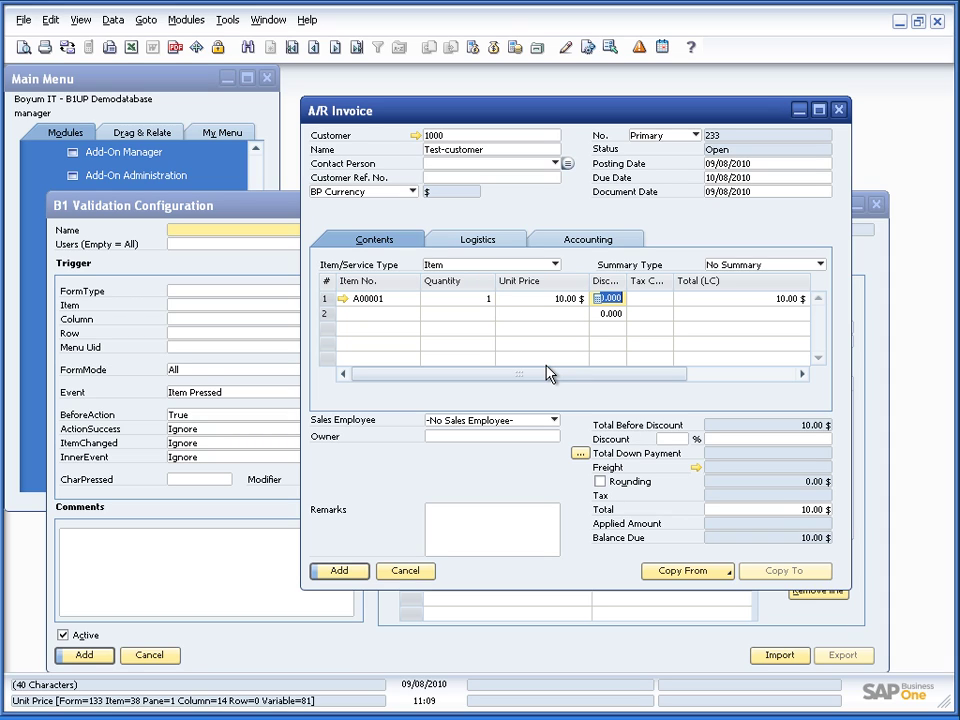
click(348, 572)
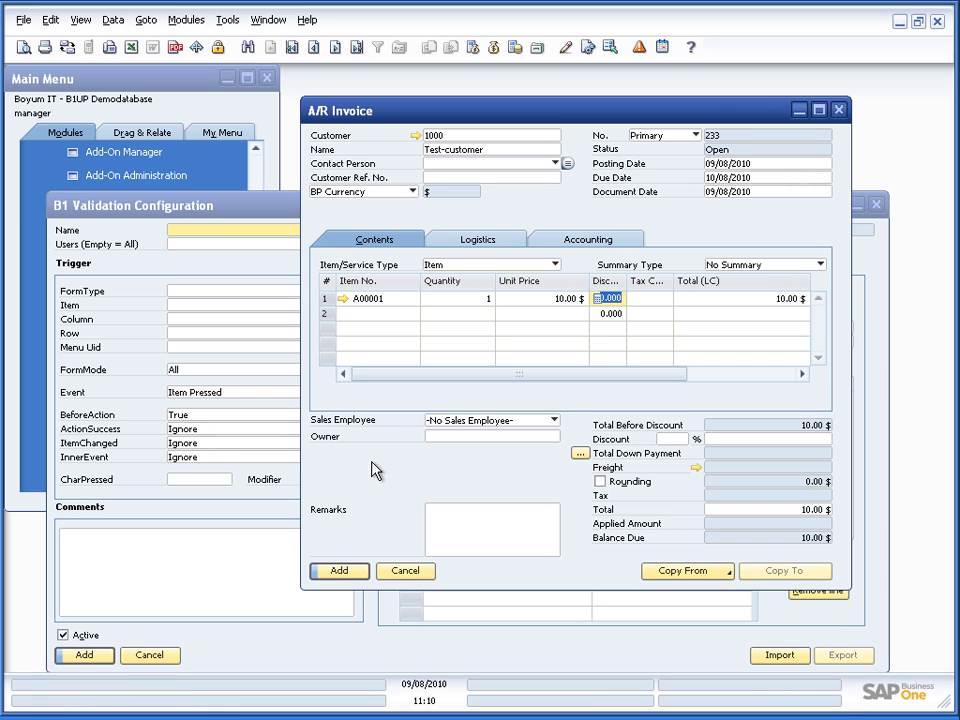
click(343, 567)
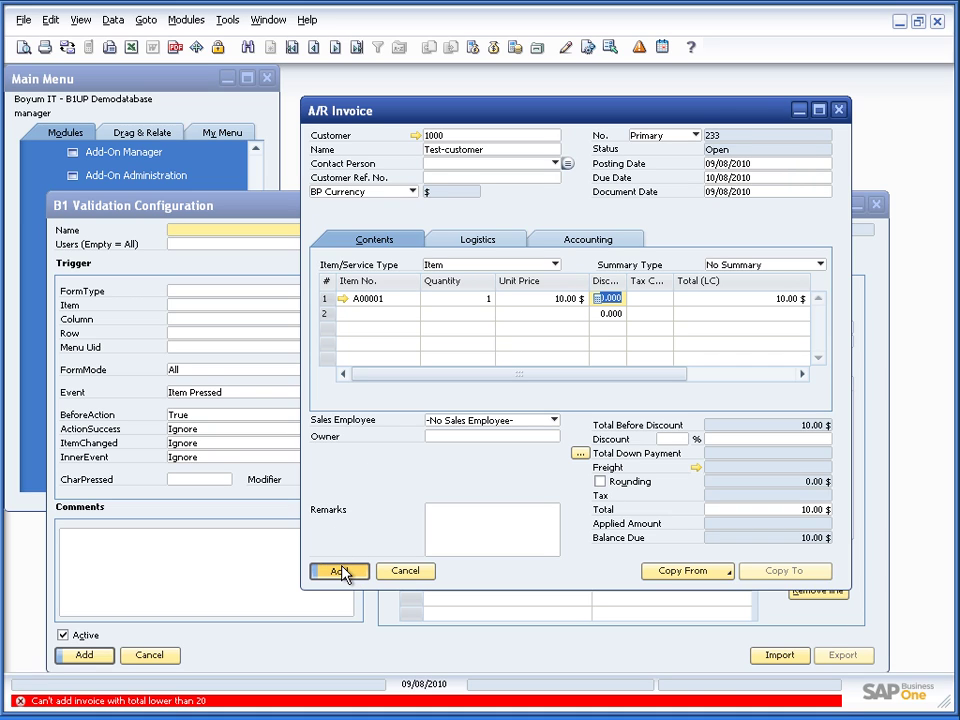
click(540, 630)
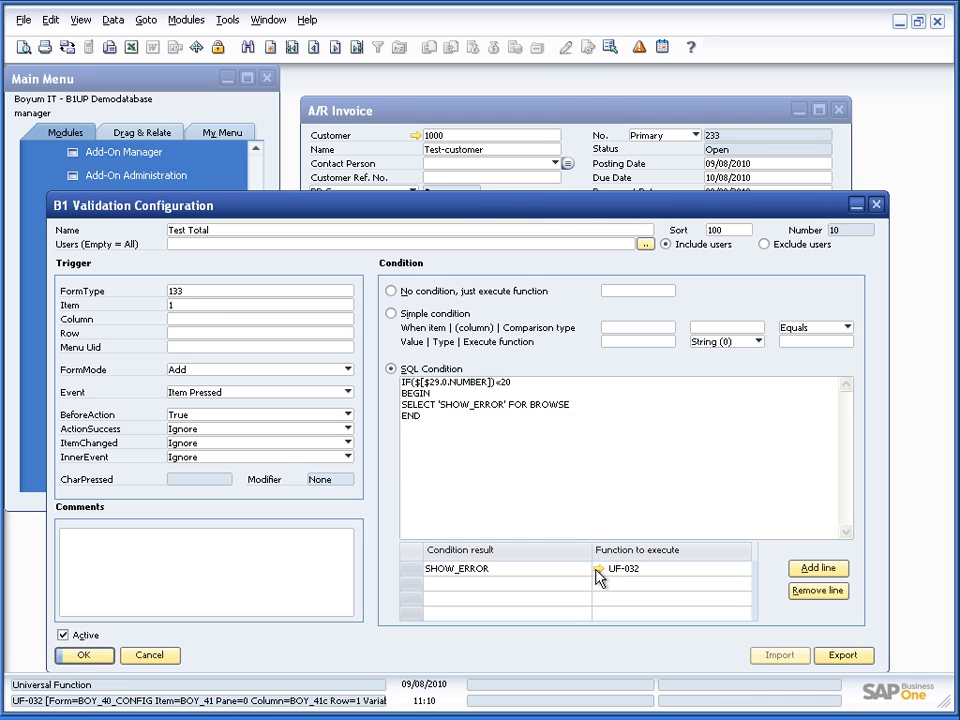
Untick Block event on the Error universal function and update it
click(598, 568)
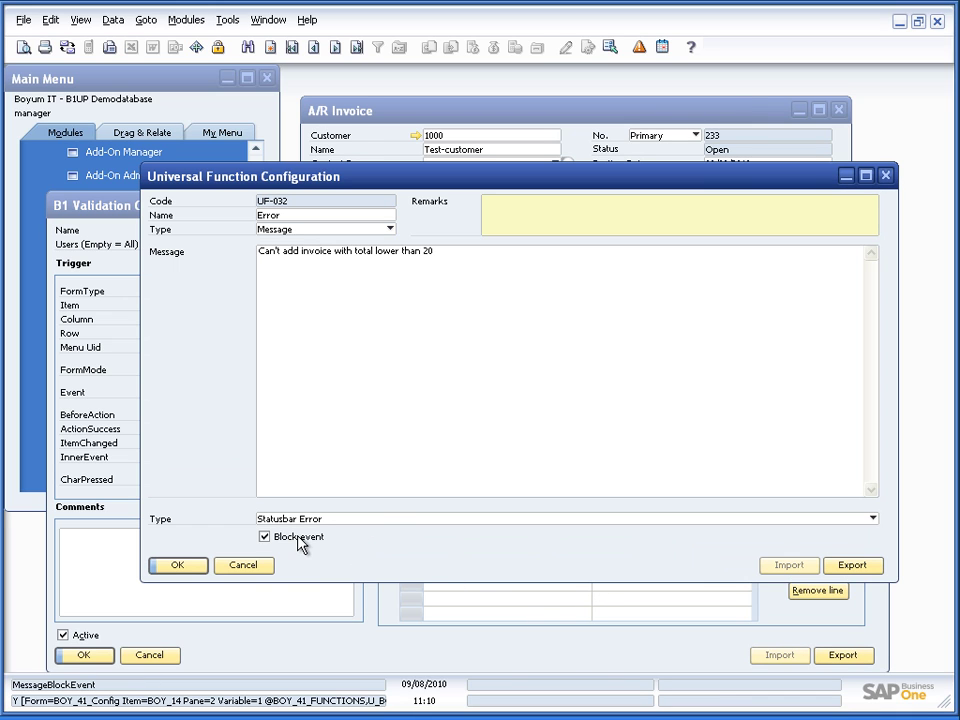
click(300, 542)
click(180, 566)
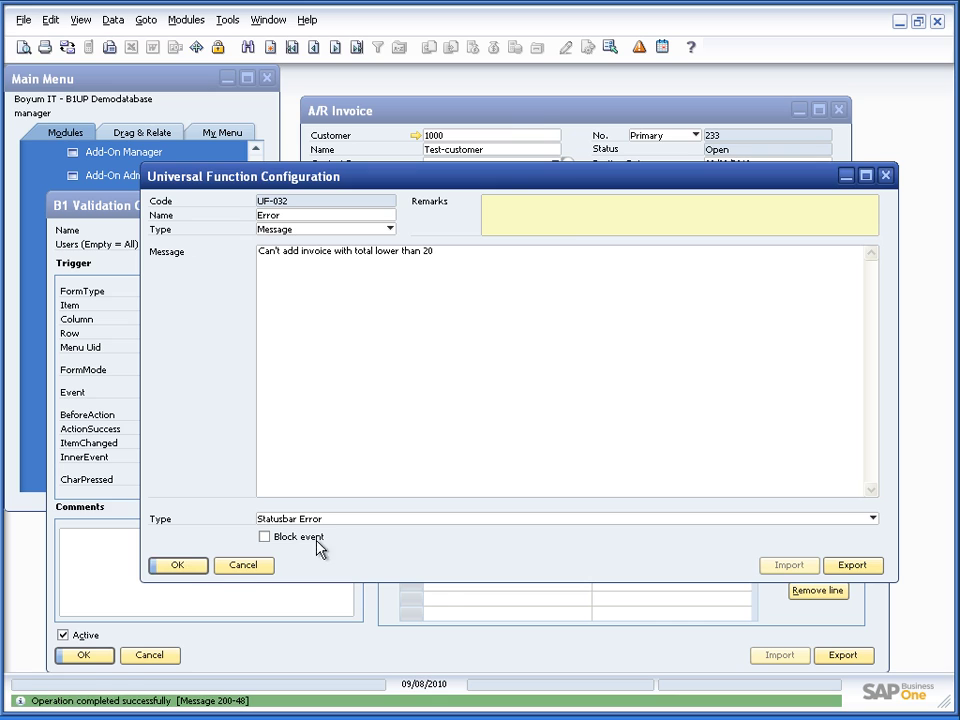
Test adding the 10.00 invoice, confirming once and declining the second time
click(489, 113)
click(339, 572)
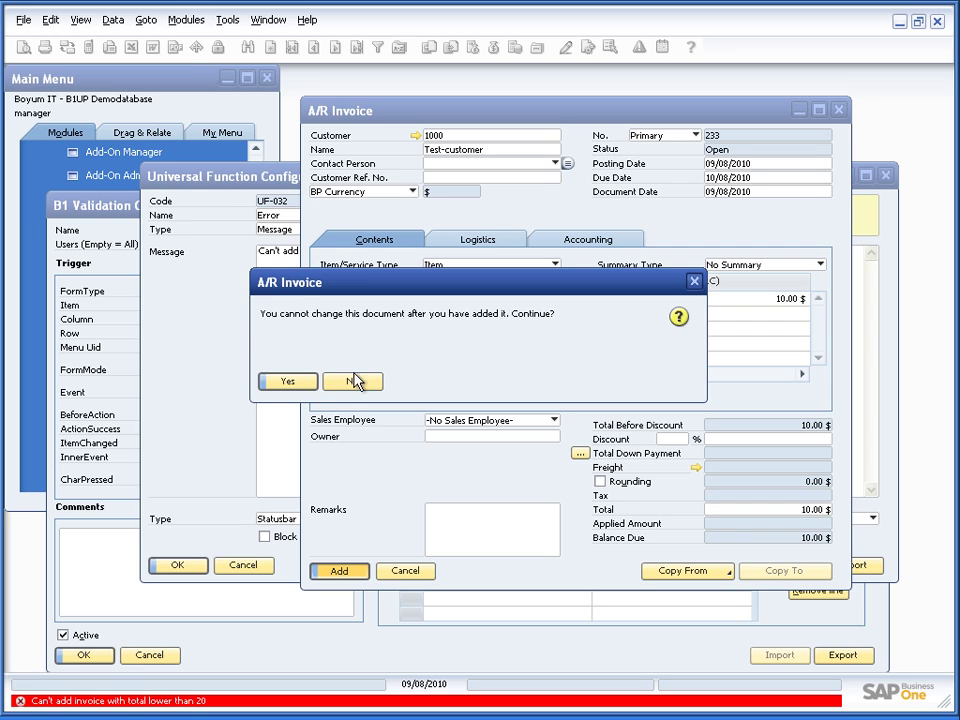
click(306, 383)
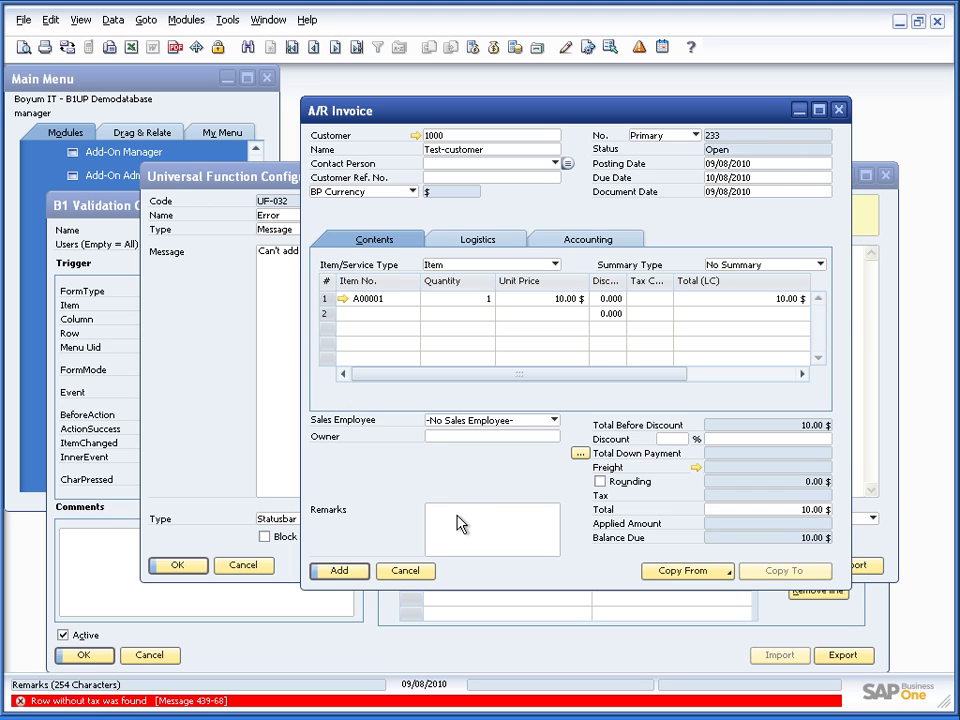
click(339, 572)
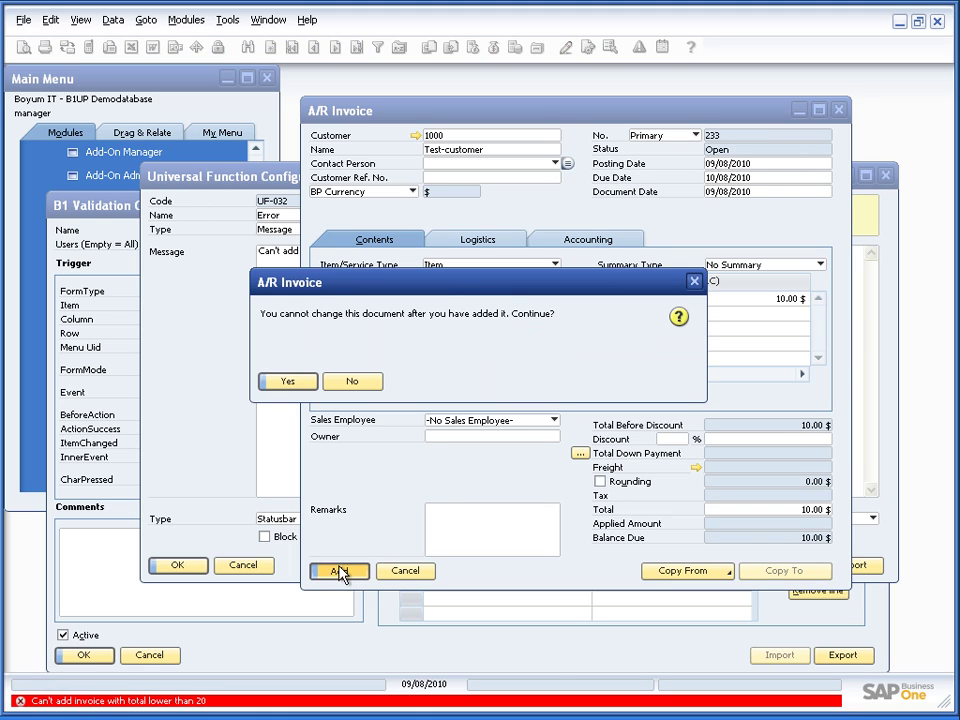
click(352, 382)
Re-tick Block event, update, and set the message type to Question (No-button = block event)
click(246, 347)
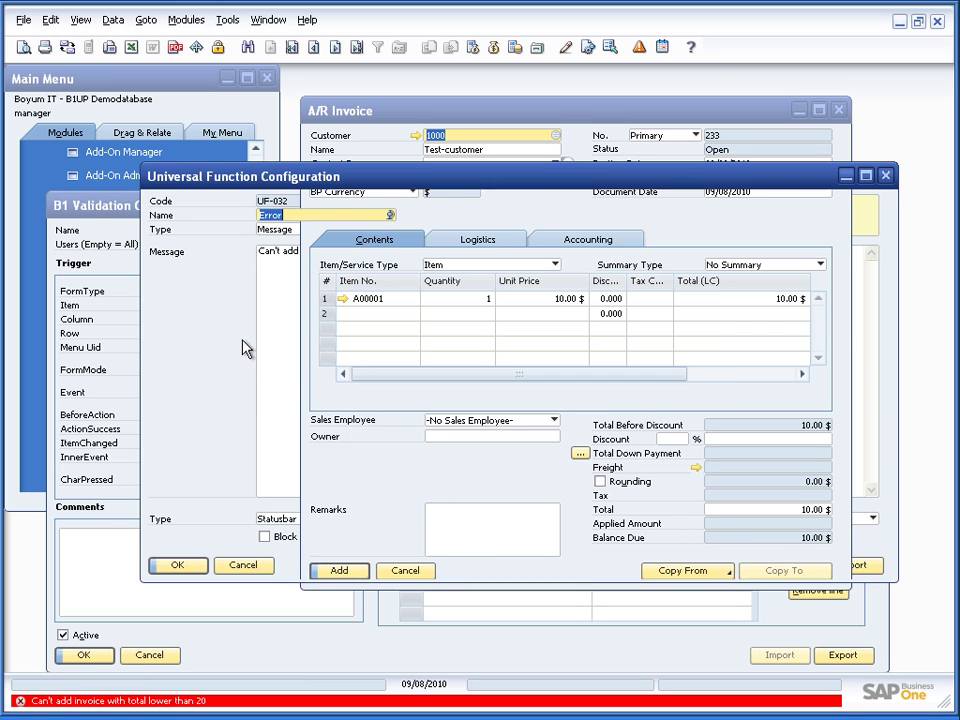
click(266, 537)
click(190, 566)
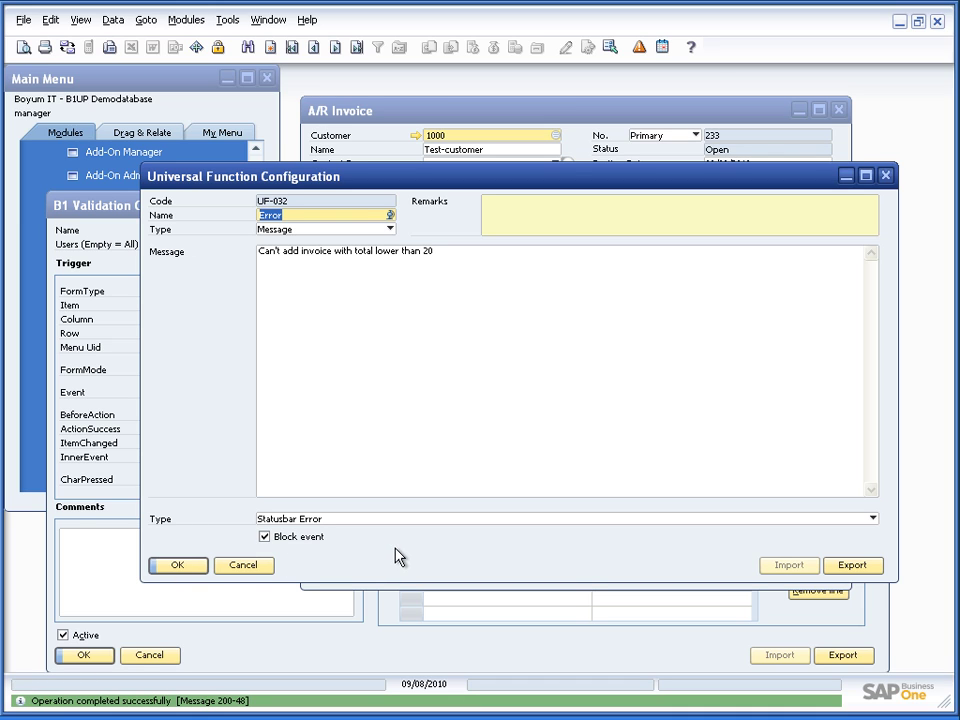
click(339, 520)
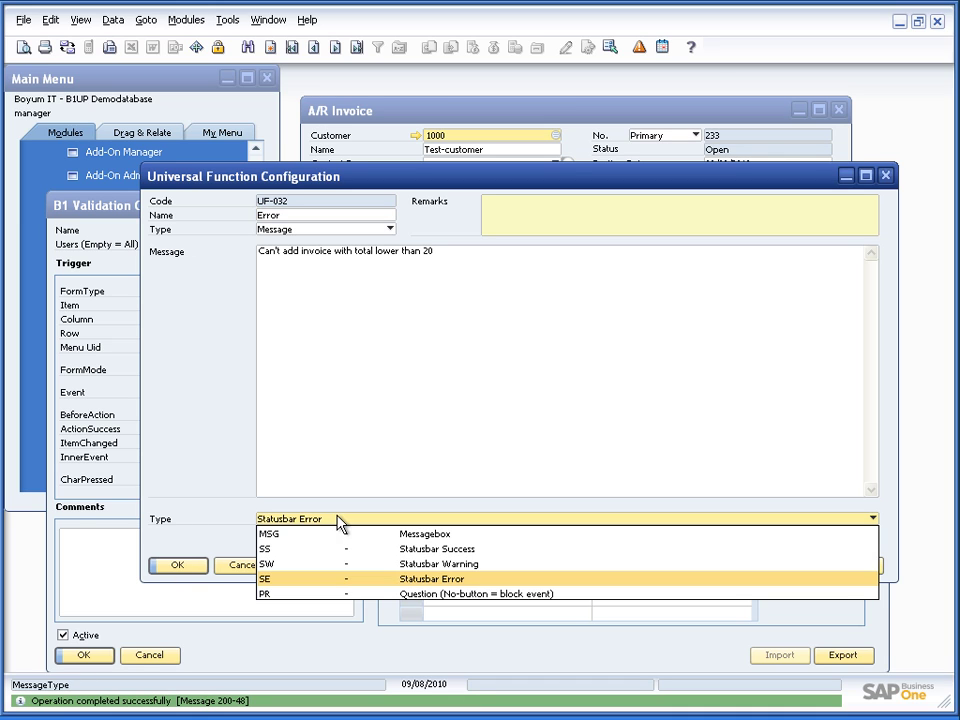
click(357, 594)
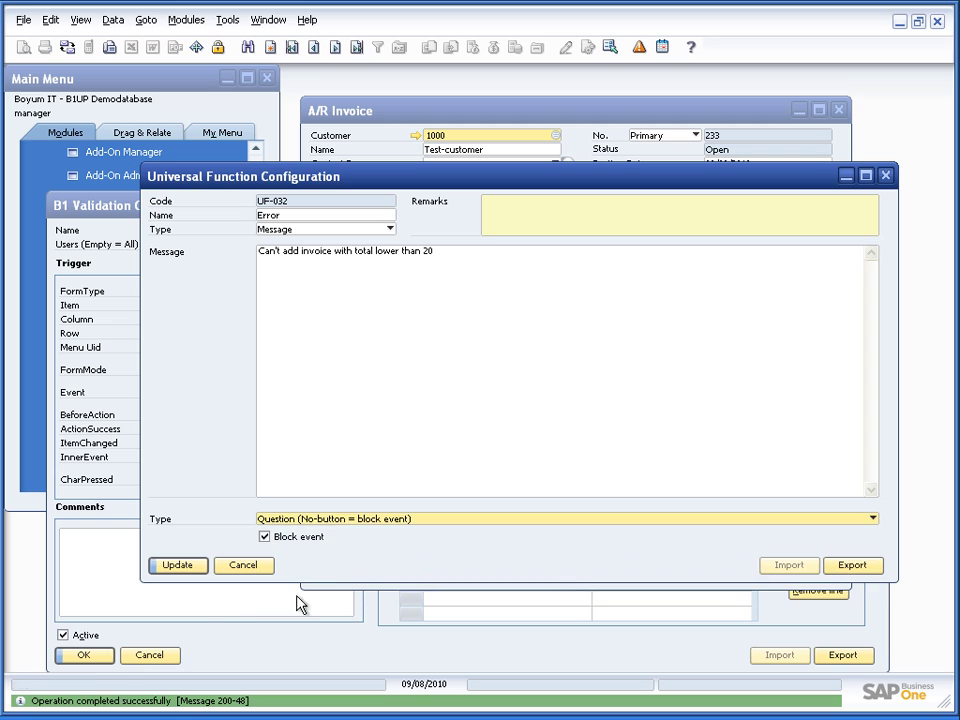
Save the question message type and append '. Continue anyway?' to the message after 20
click(180, 566)
click(486, 257)
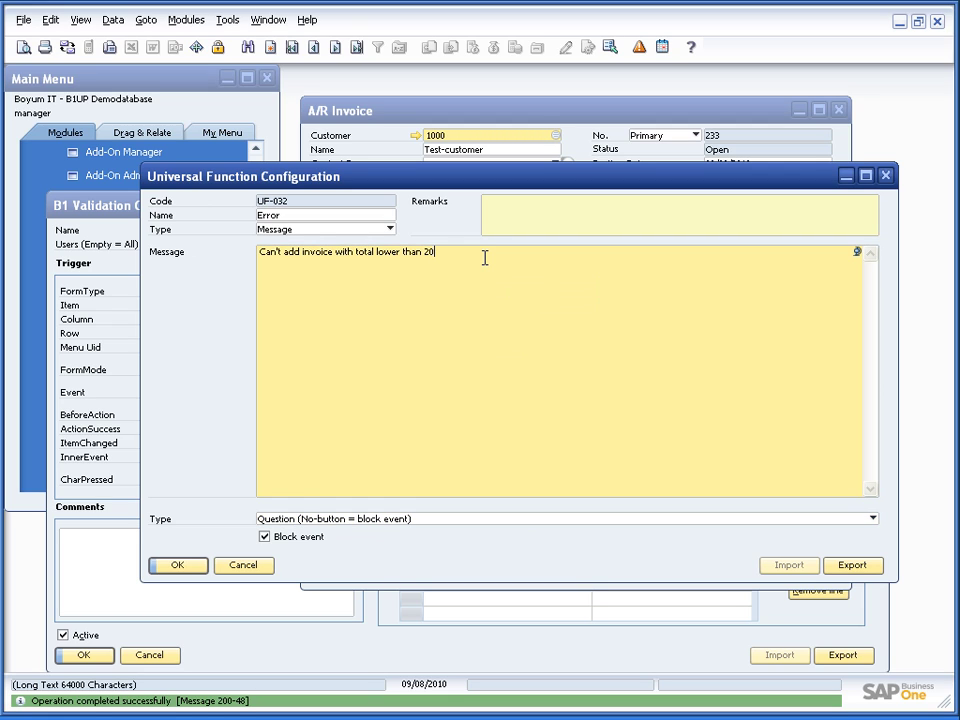
text(. Continue )
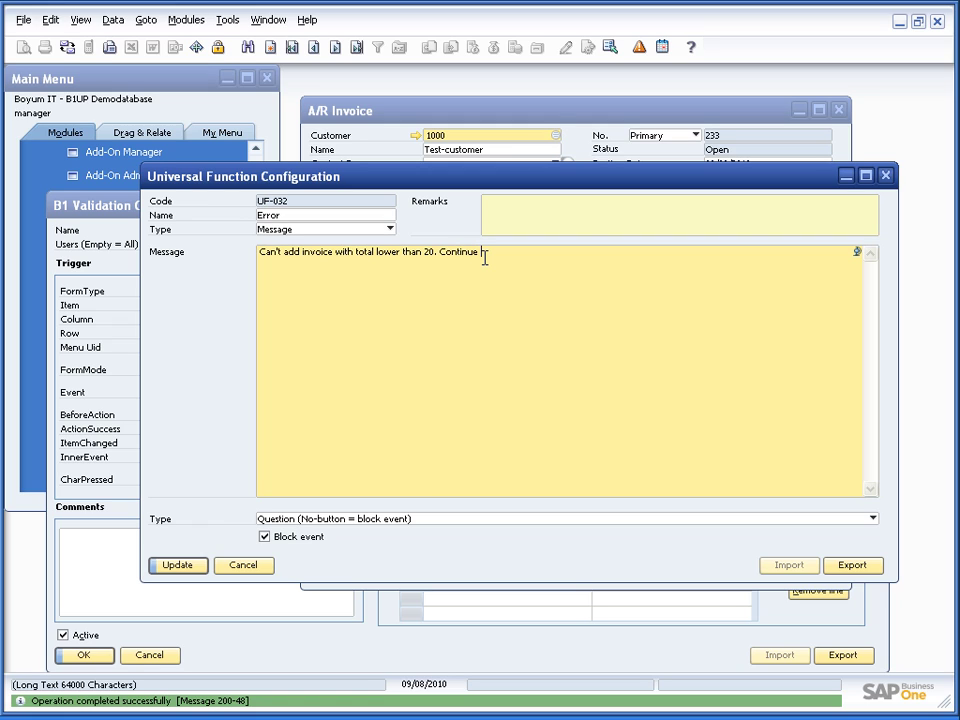
text(anyway?)
key(Return)
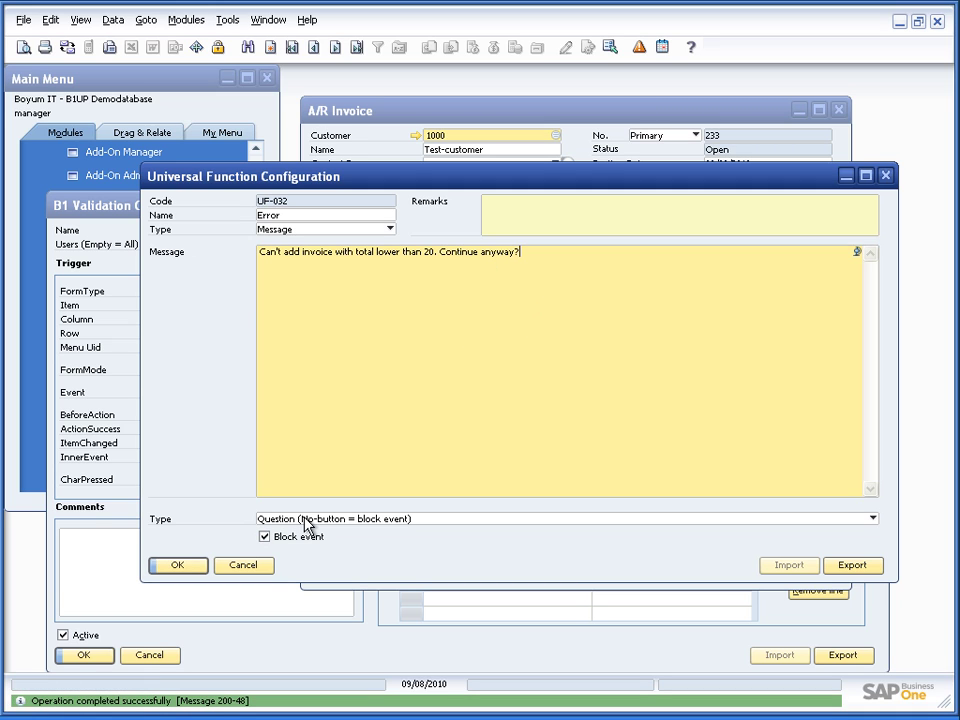
Add the 10 $ A/R invoice, answer No to block it, then retry and answer Yes
click(503, 125)
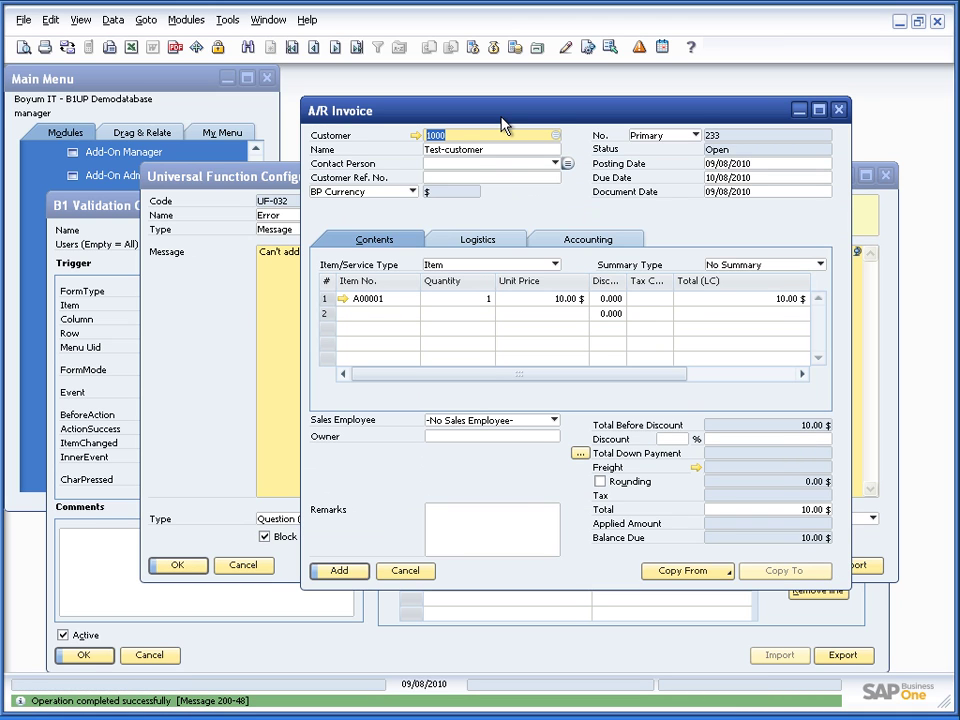
click(341, 572)
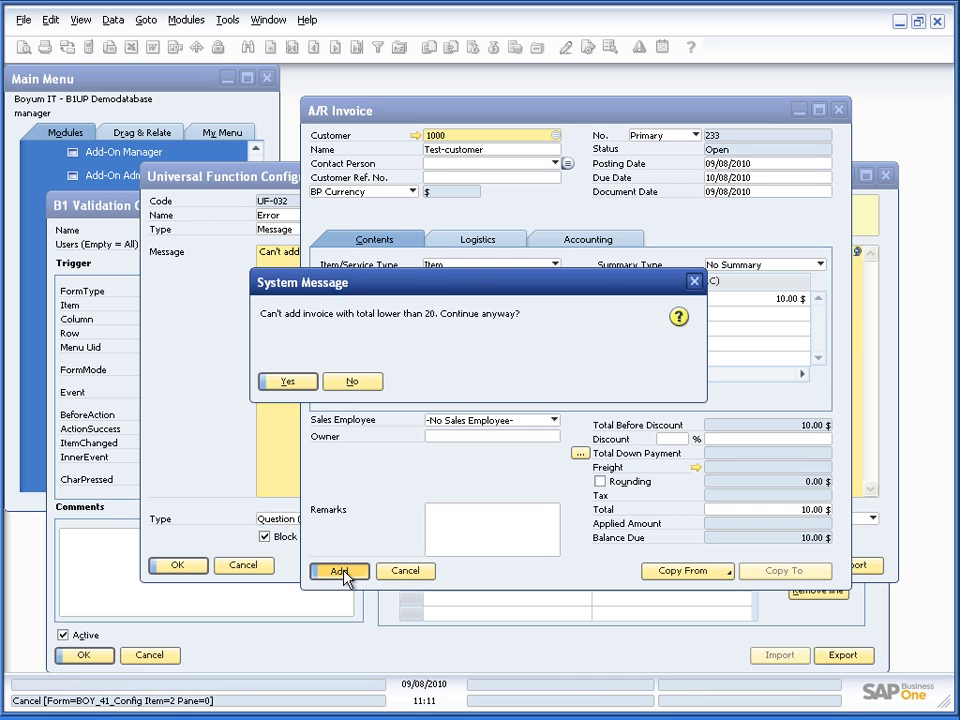
click(352, 384)
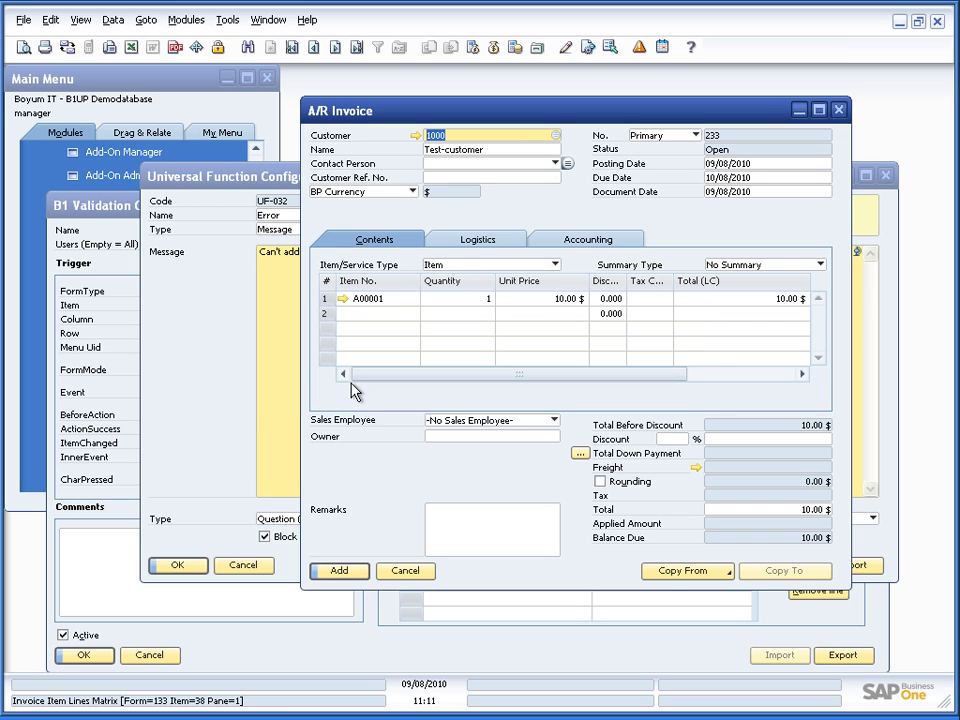
click(337, 571)
click(299, 384)
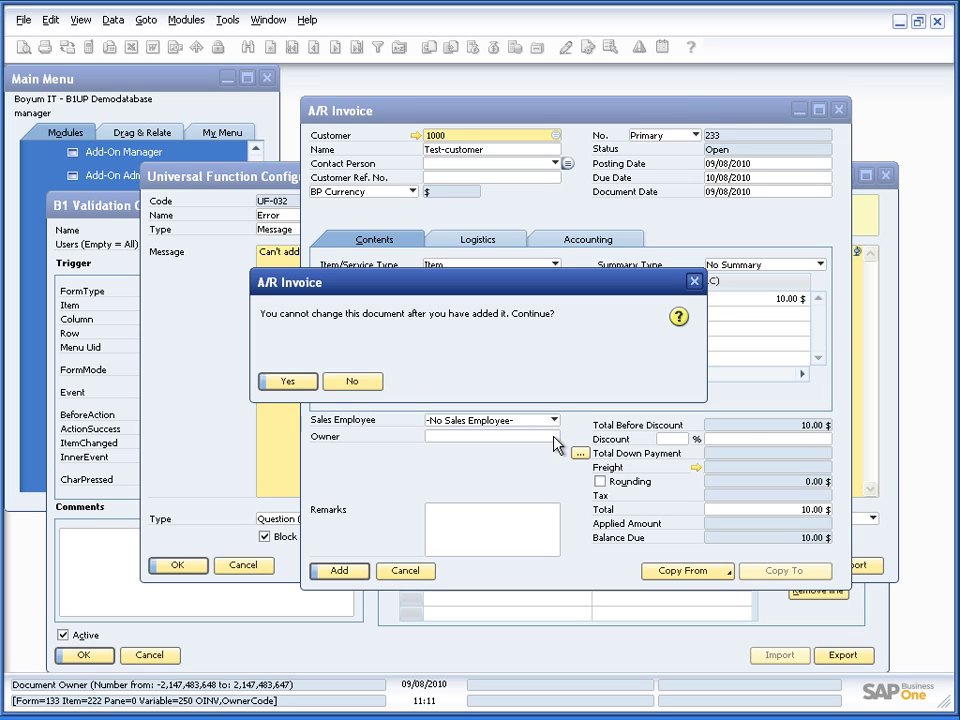
Decline the add confirmation and insert '. Current is $[]$29.0.NUMBER' after 20 in the message
click(345, 383)
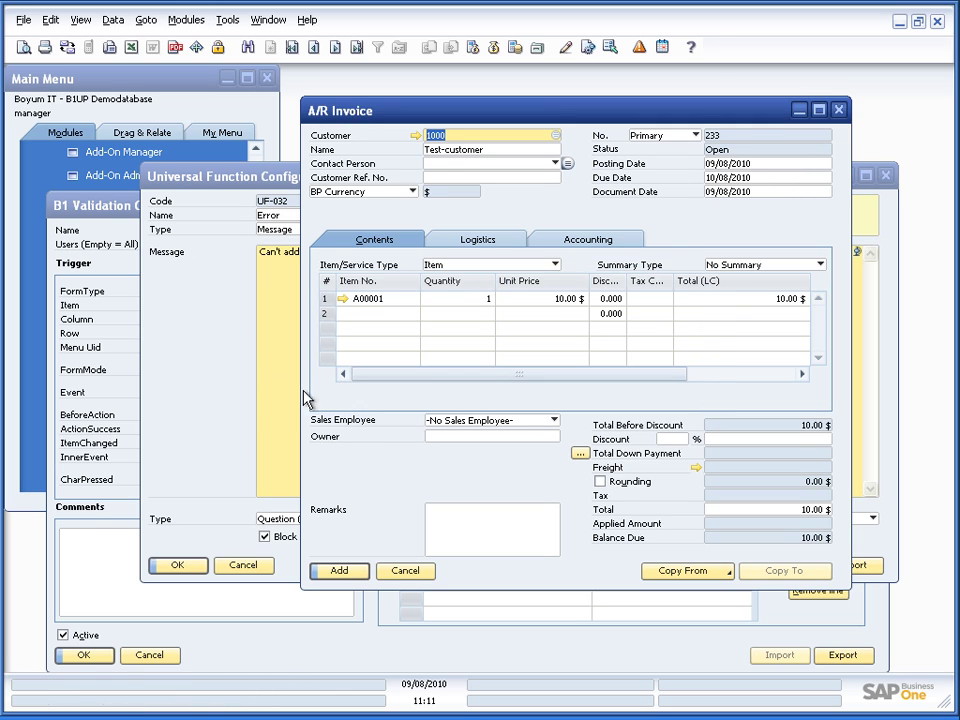
click(248, 370)
click(402, 252)
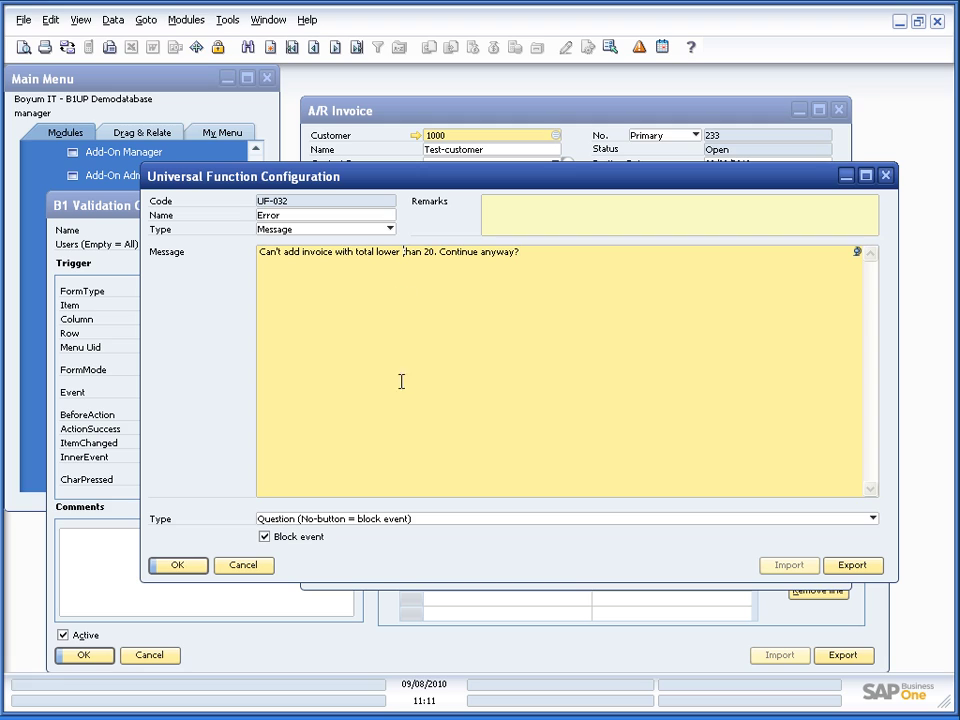
key(Left)
key(Left)
key(Left)
key(Left)
key(Left)
key(Left)
key(Left)
key(Right)
key(Right)
key(Right)
key(Right)
key(Right)
key(Right)
key(Right)
key(Right)
key(Right)
key(Right)
key(Right)
key(Right)
key(Right)
key(Right)
text(. Curre)
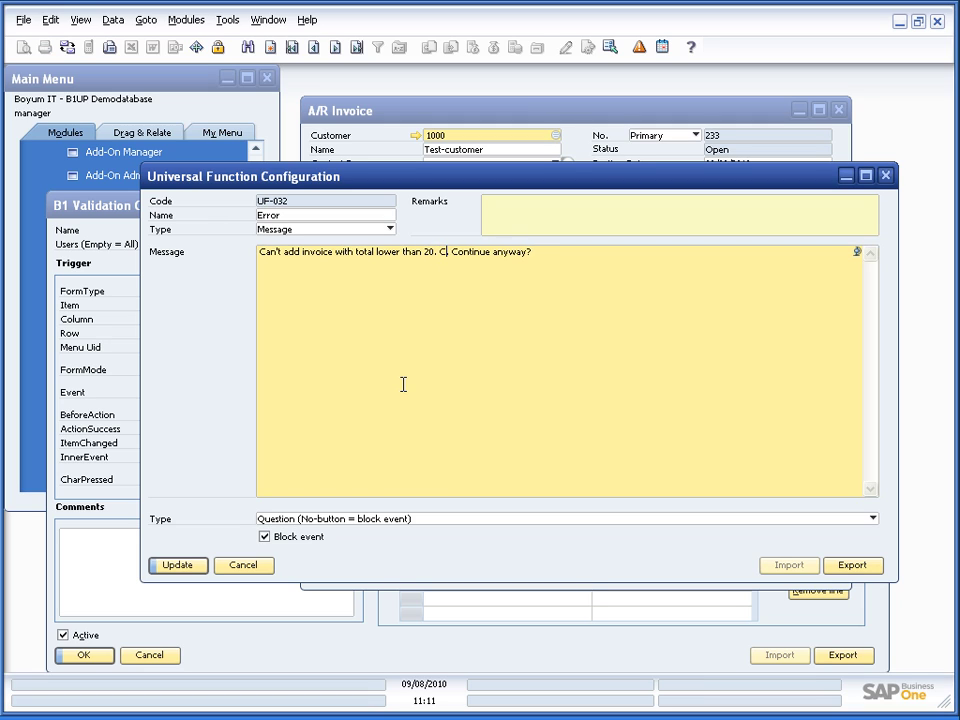
text(nt is $[])
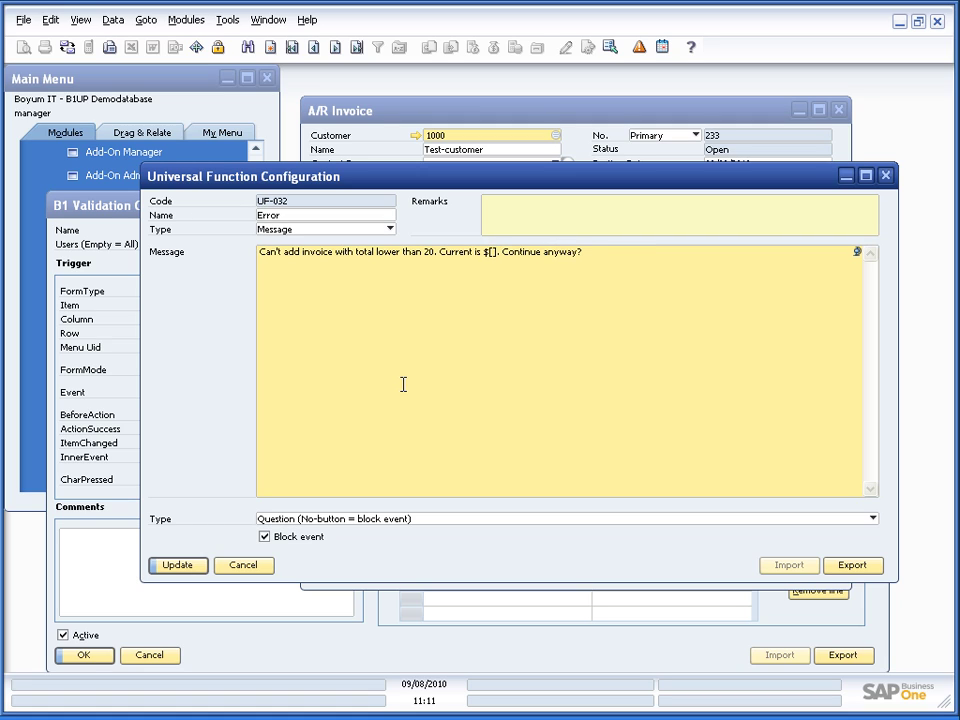
text($29.)
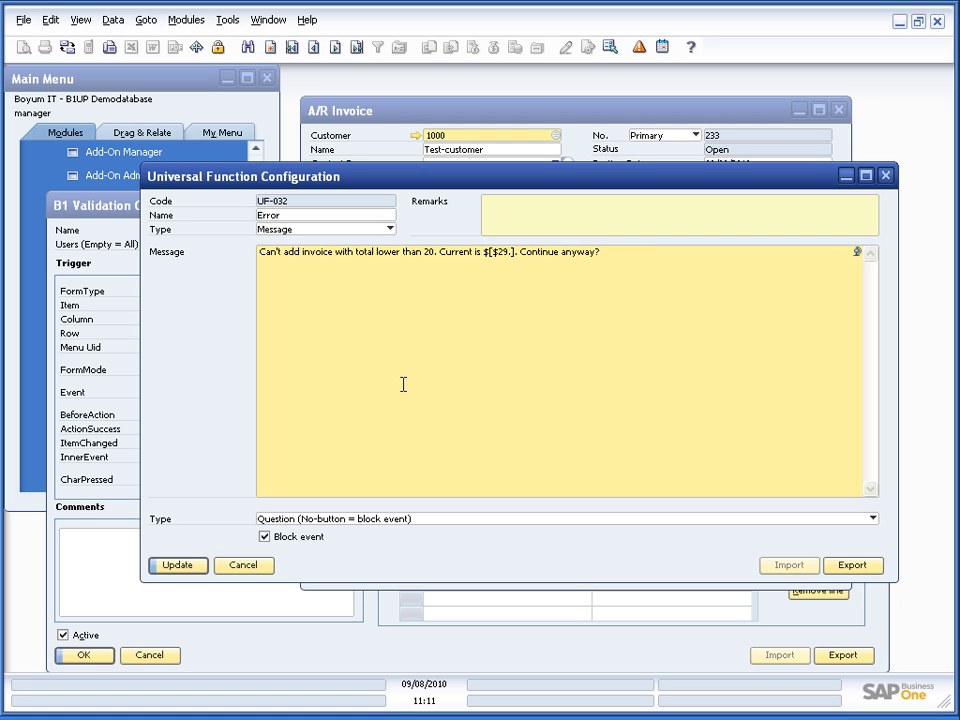
text(0.NUMBER)
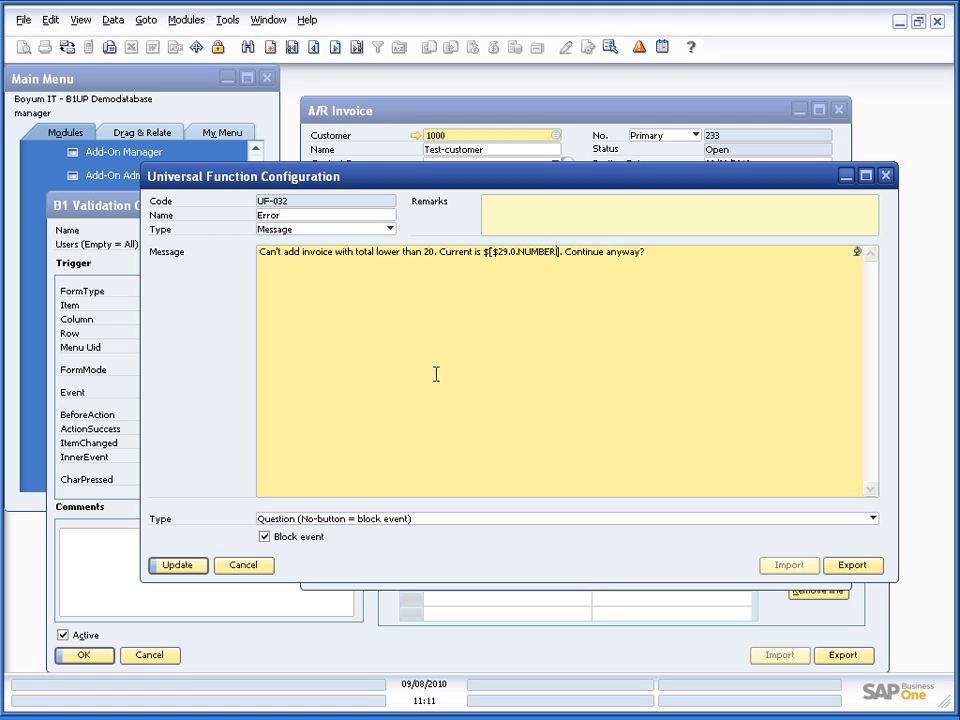
Save the message and add the invoice to see 'Current is 10. Continue anyway?'
key(Return)
click(412, 155)
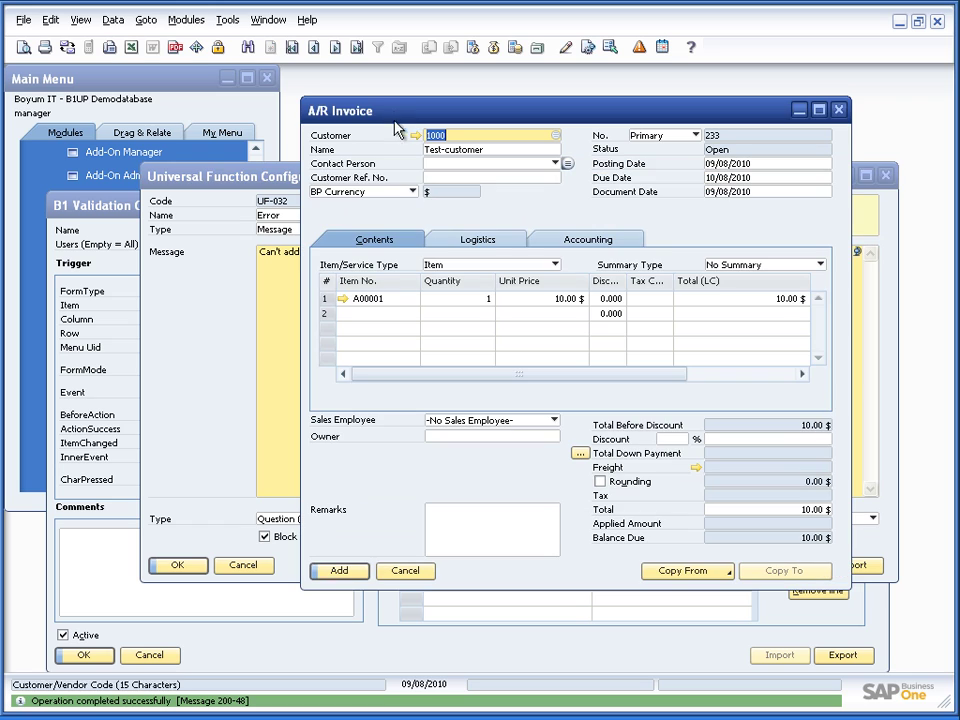
click(357, 571)
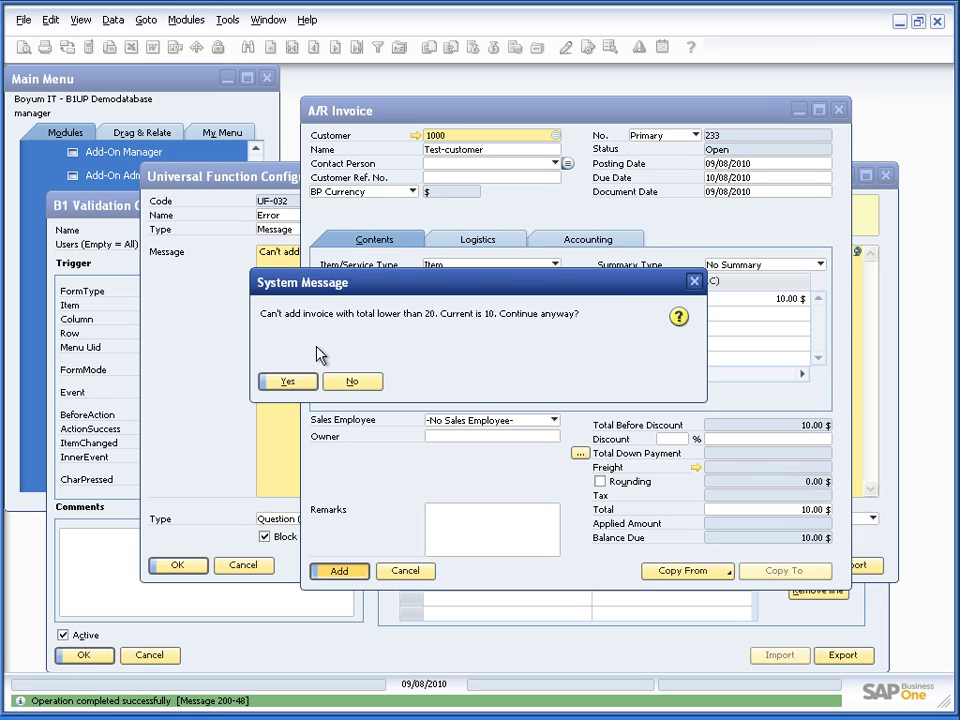